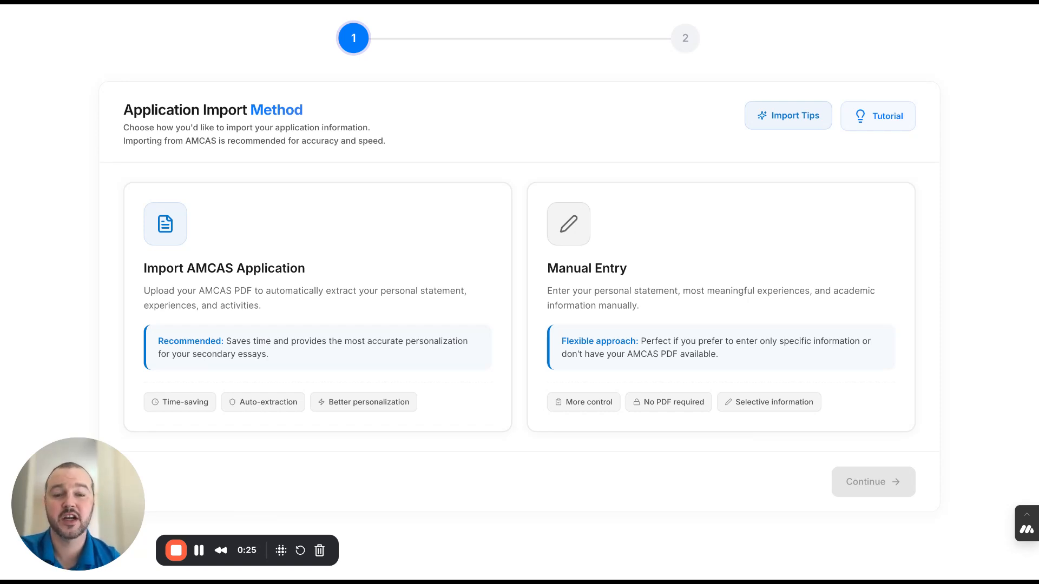
- Start a manual entry application, enter "ps" as the personal comments and continue to the experiences
left_click(702, 352)
left_click(859, 484)
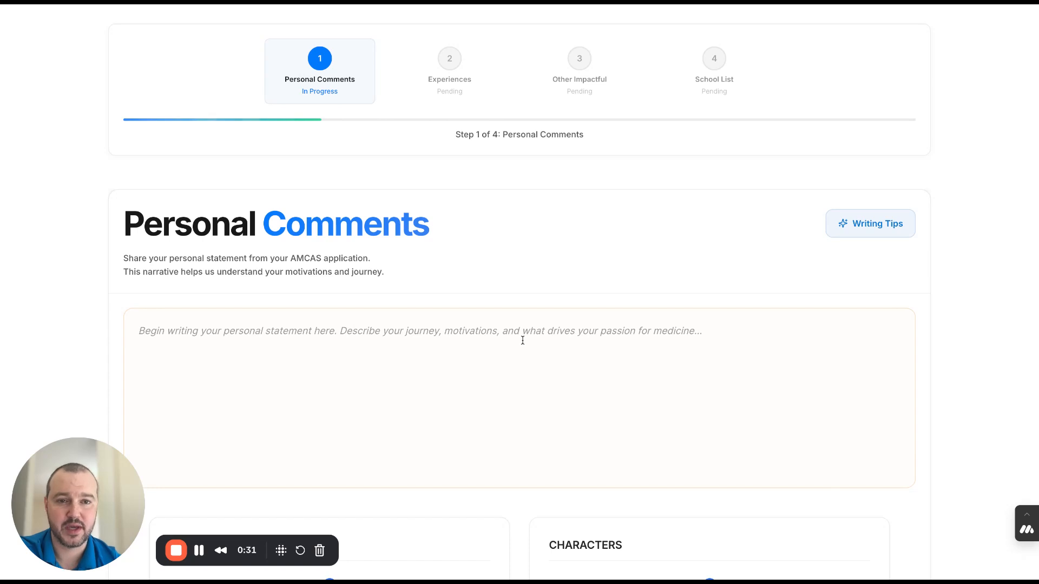
scroll(523, 340, "down", 1)
scroll(523, 341, "down", 1)
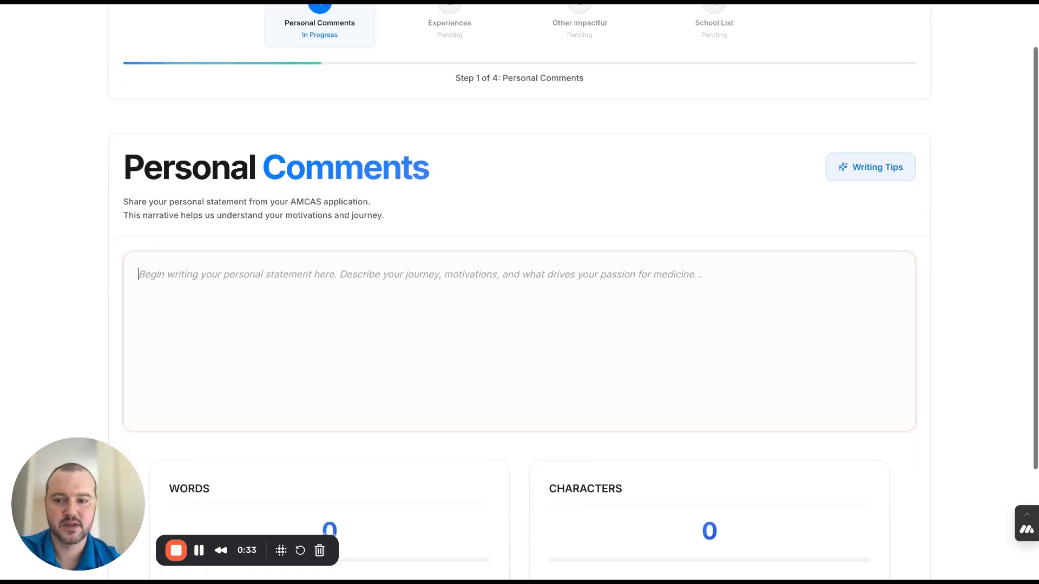
type("ps")
scroll(772, 461, "down", 3)
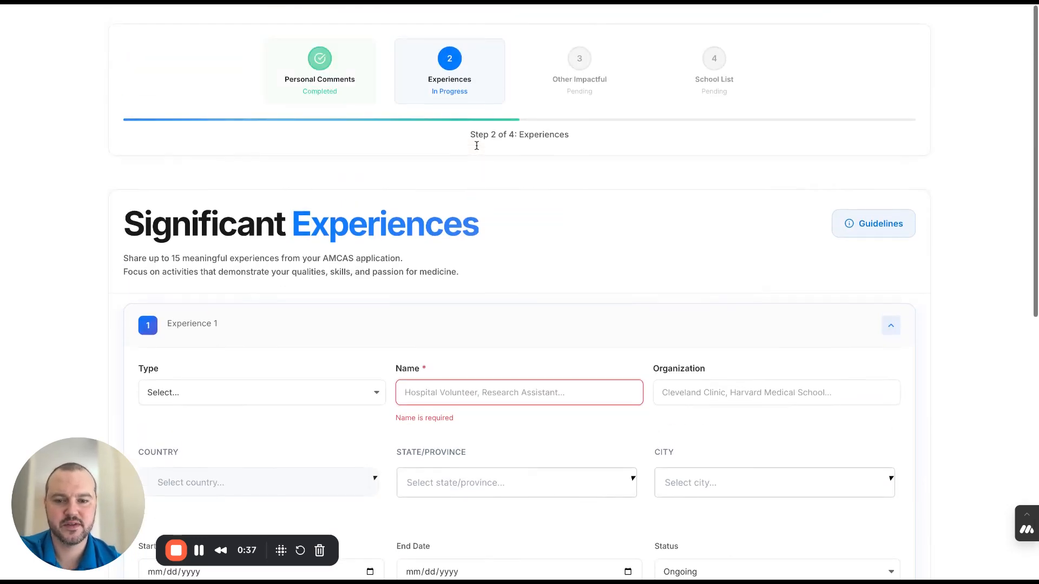
- Look through the Experience 1 form, from the type field to the most meaningful option
scroll(531, 290, "down", 3)
left_click(355, 237)
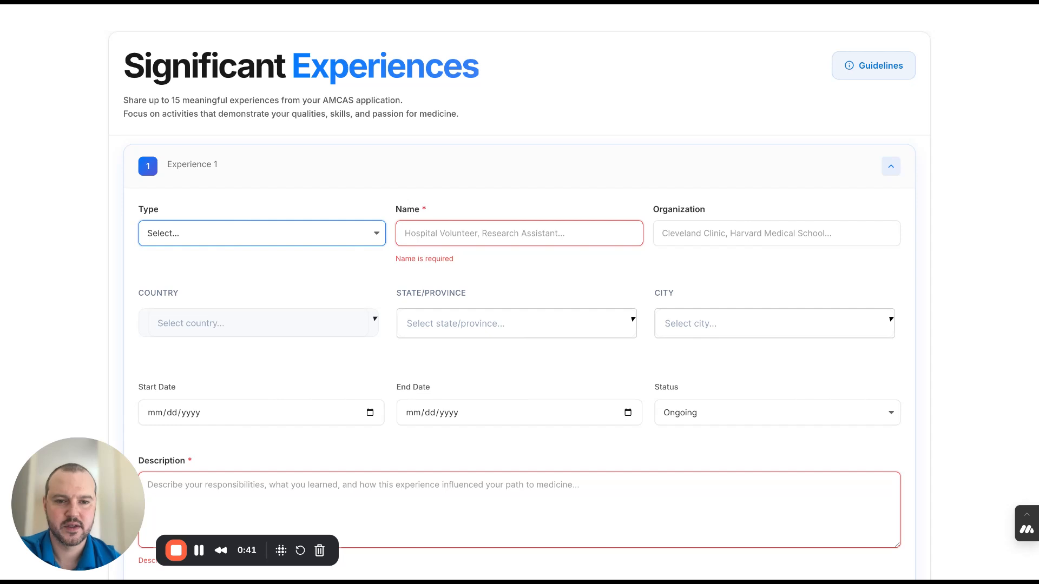
scroll(668, 438, "down", 4)
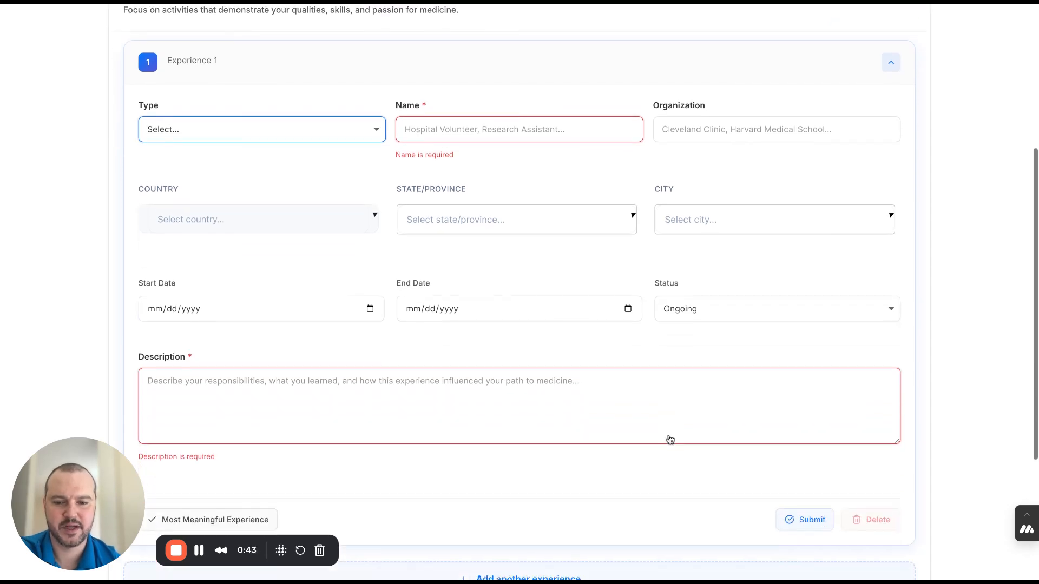
scroll(252, 426, "down", 2)
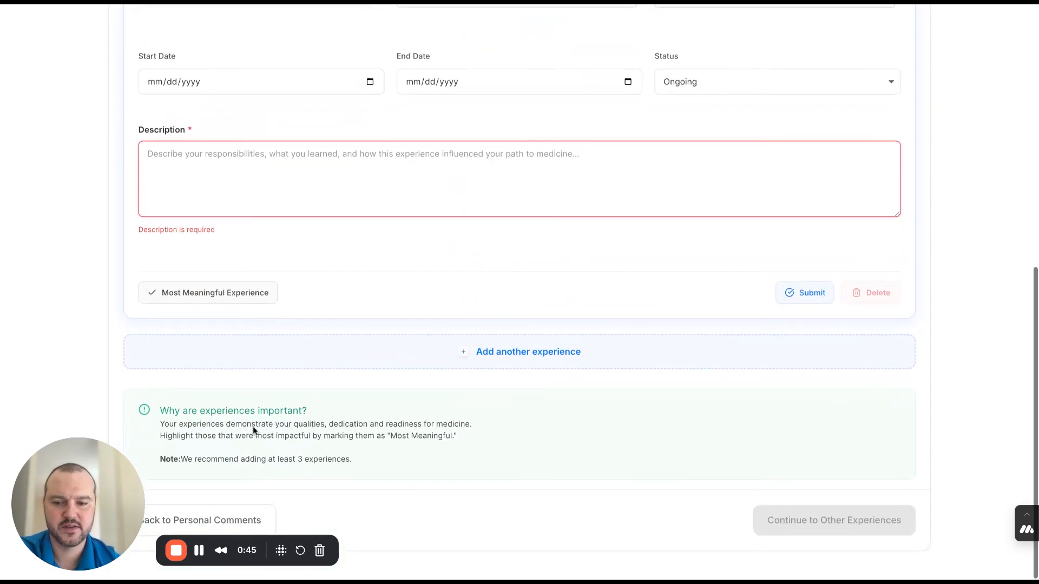
- Go back through Personal Comments to the application import method selection
left_click(217, 521)
scroll(255, 401, "down", 4)
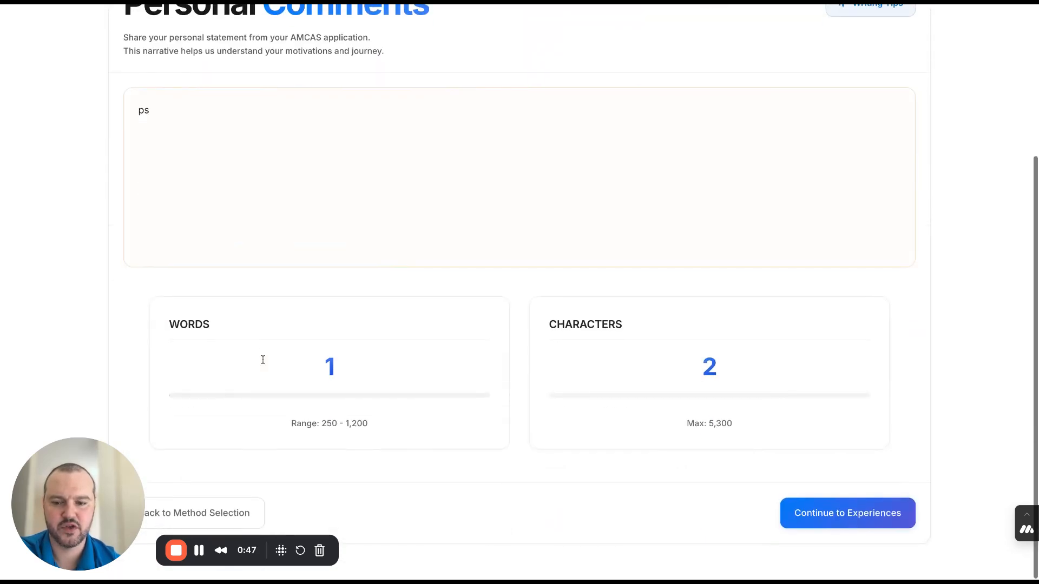
left_click(220, 513)
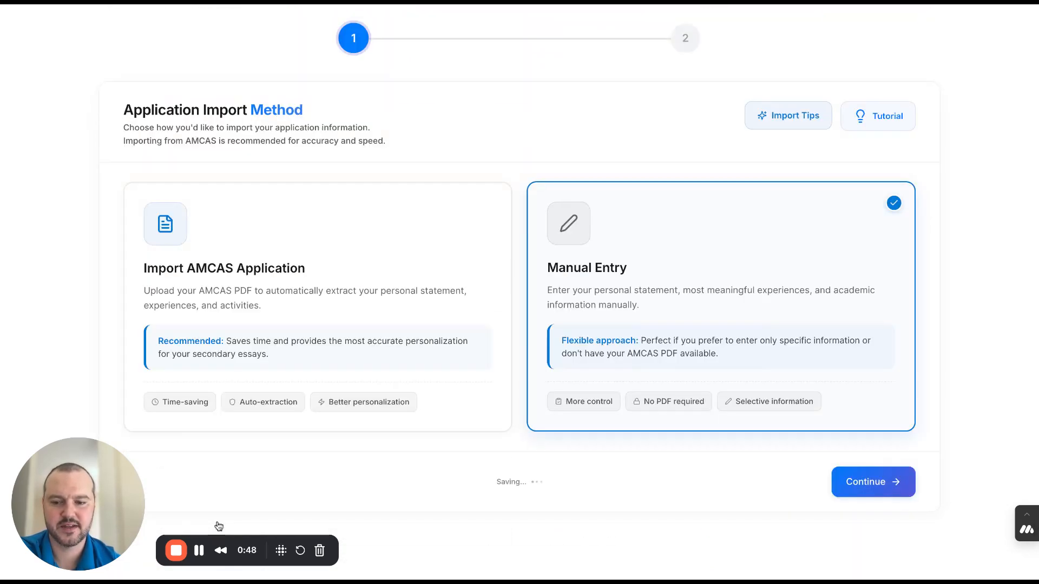
- Choose the AMCAS application import and upload Example AMCAS.pdf for processing
left_click(310, 254)
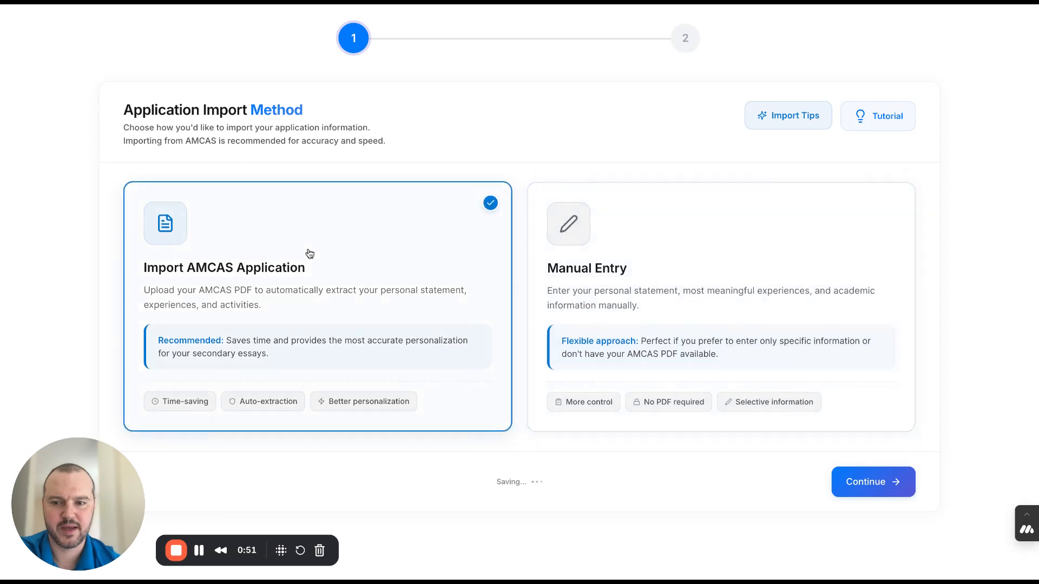
left_click(892, 492)
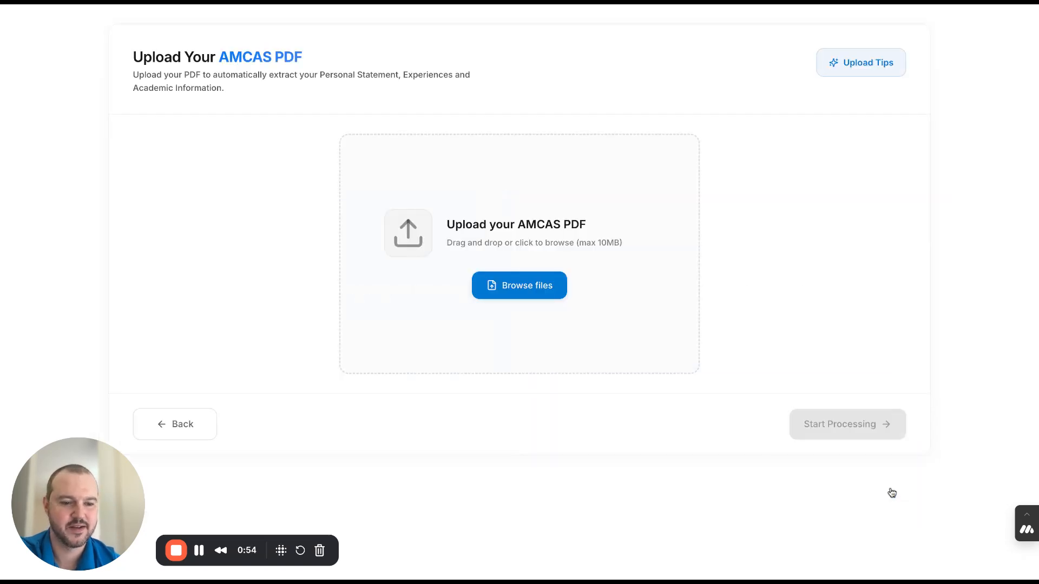
left_click(528, 287)
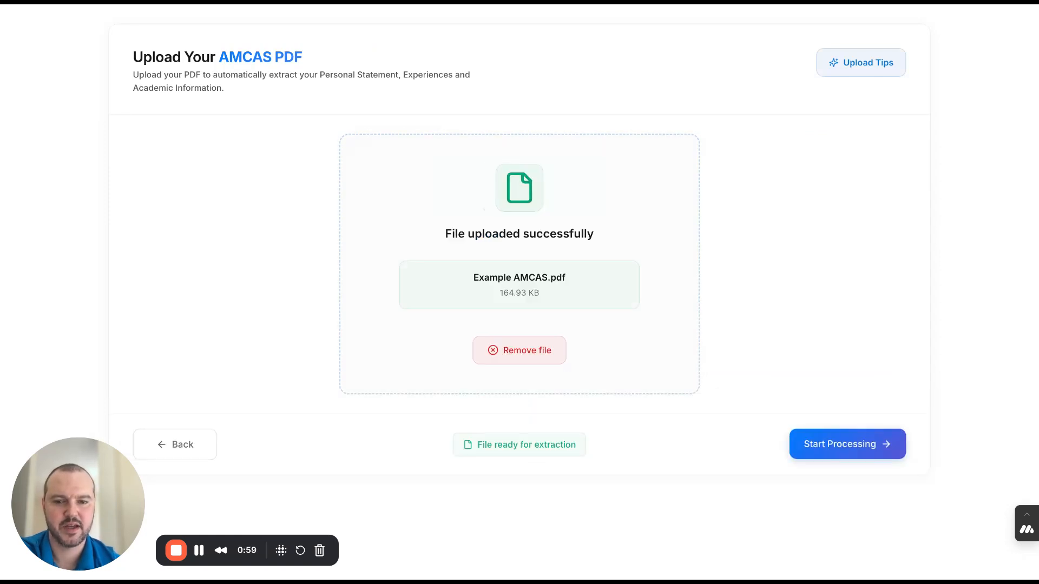
left_click(854, 445)
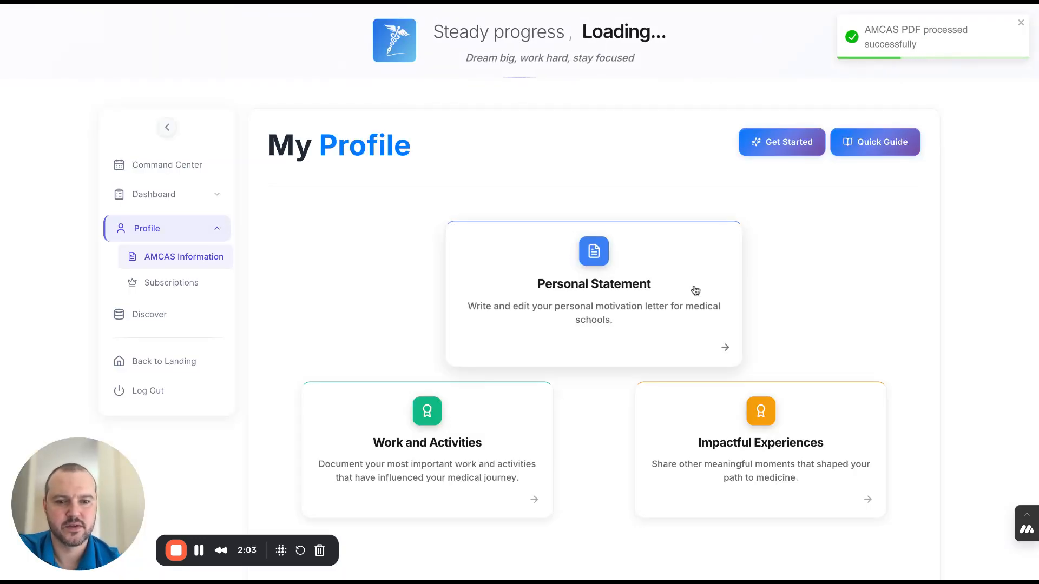
- Open the full personal statement from the profile, read through the imported text and save it
left_click(624, 290)
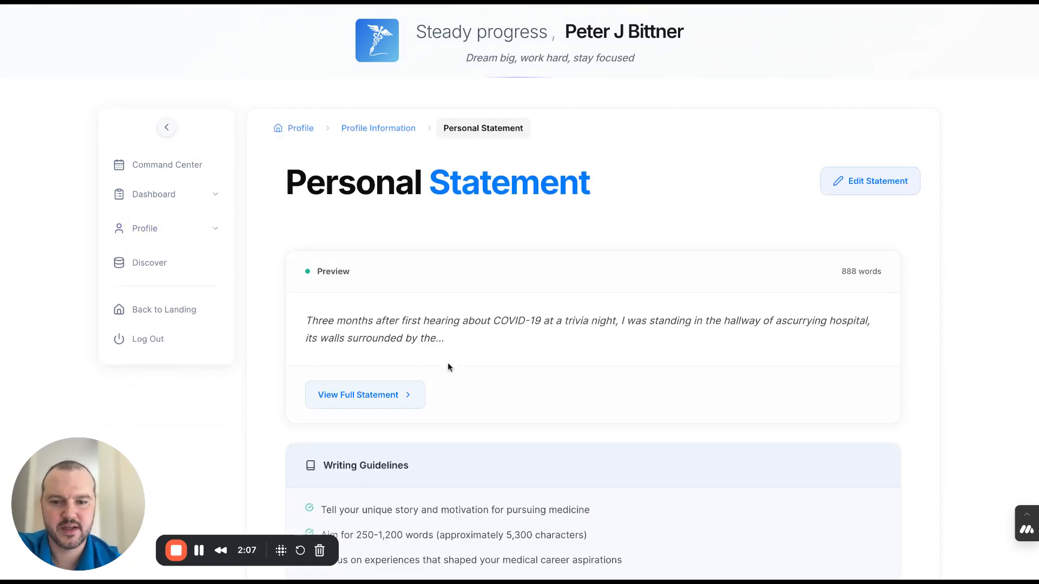
left_click(408, 399)
scroll(651, 377, "down", 1)
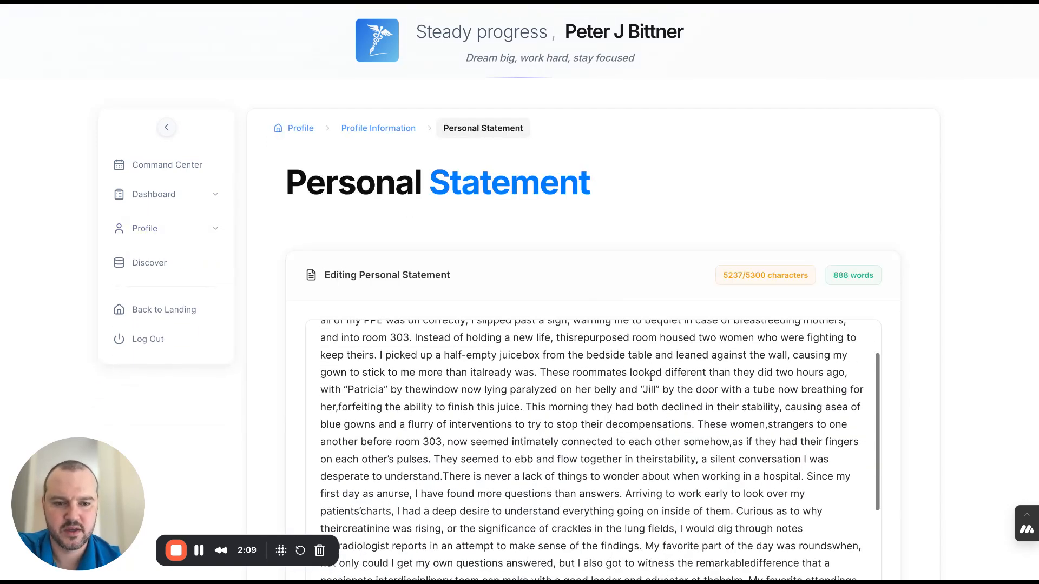
scroll(953, 387, "down", 4)
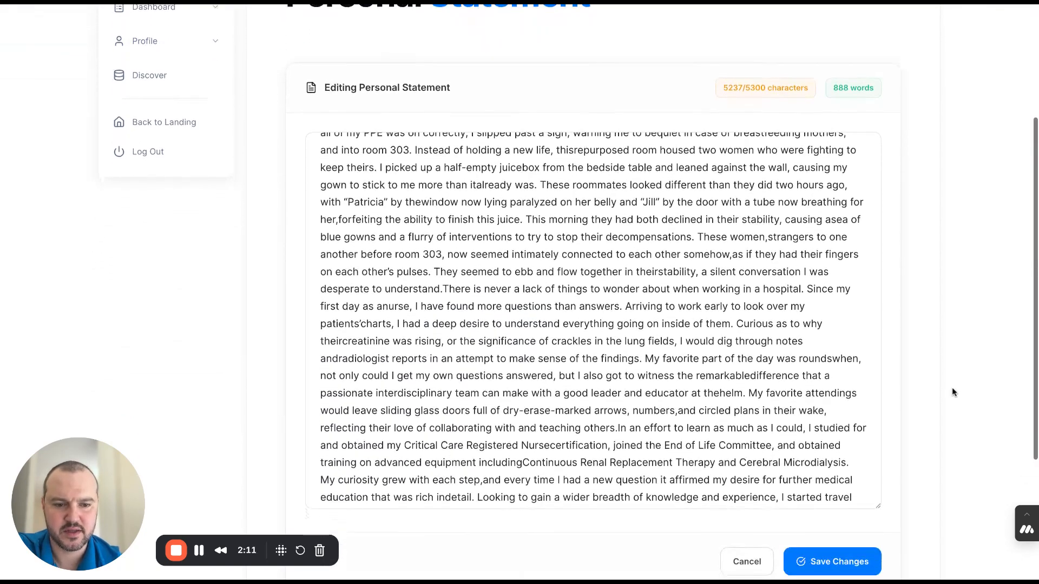
scroll(791, 391, "down", 4)
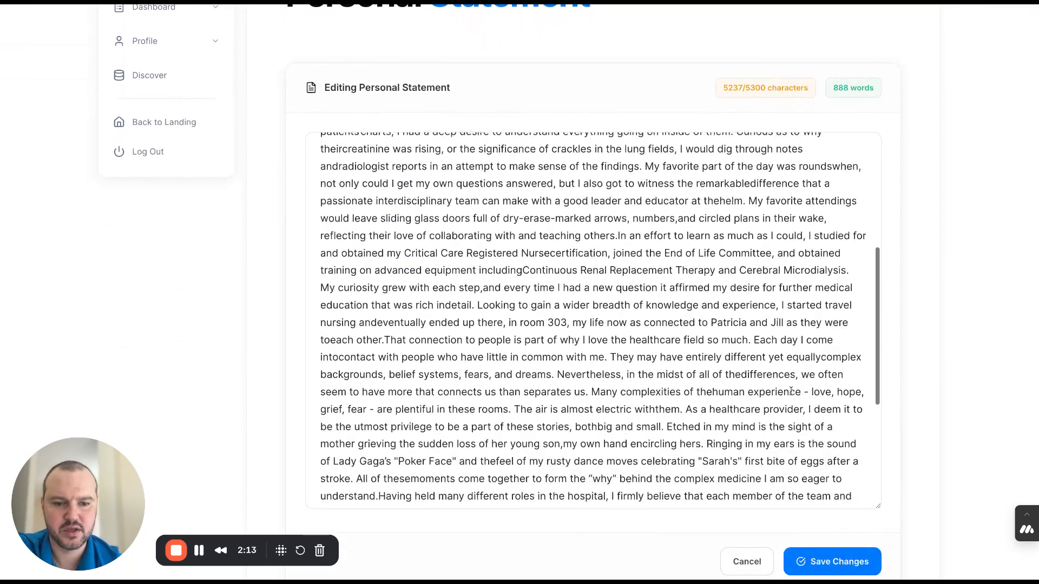
scroll(791, 391, "down", 4)
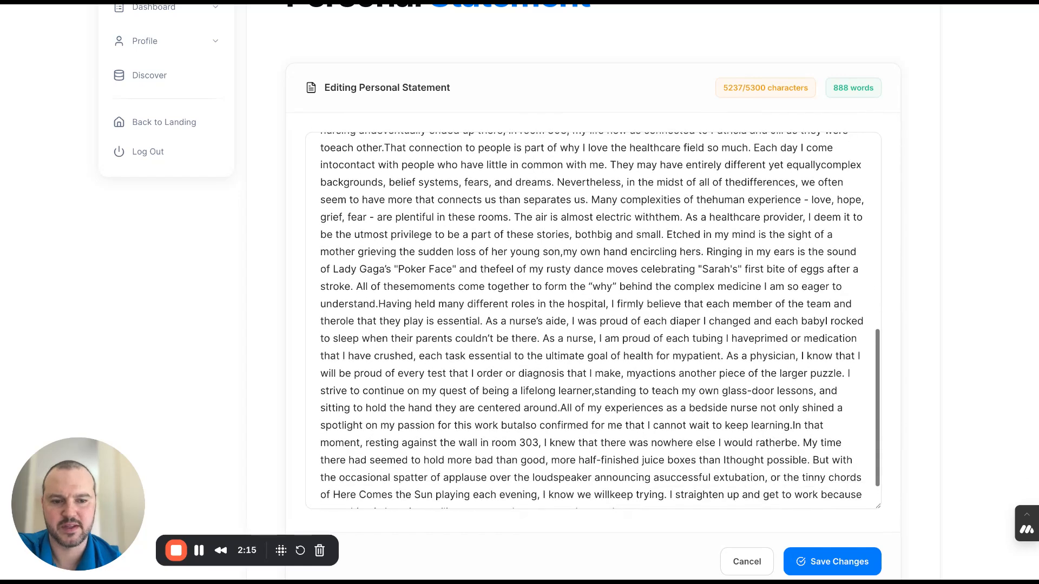
scroll(599, 321, "down", 1)
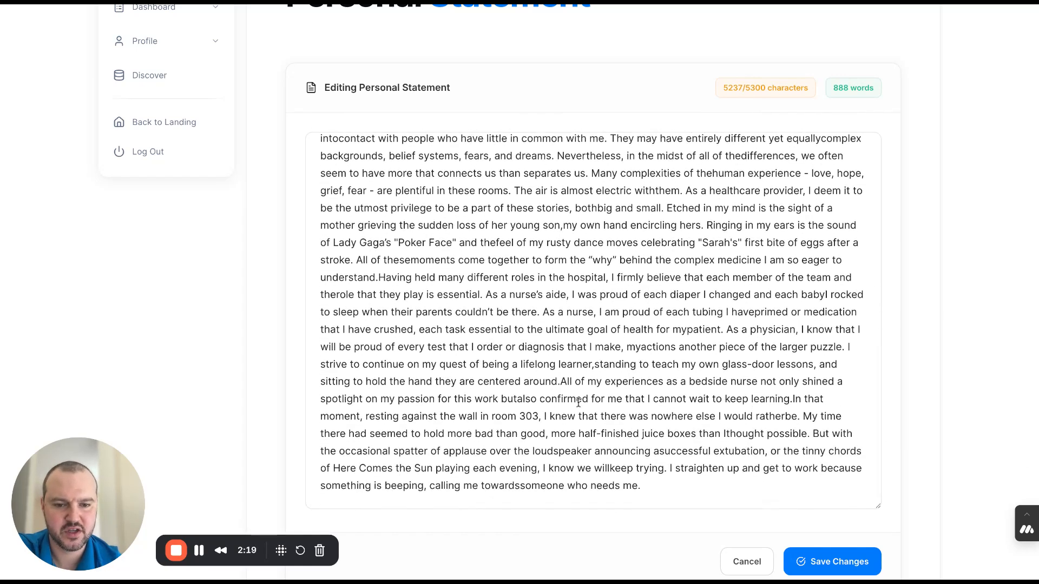
scroll(649, 373, "up", 5)
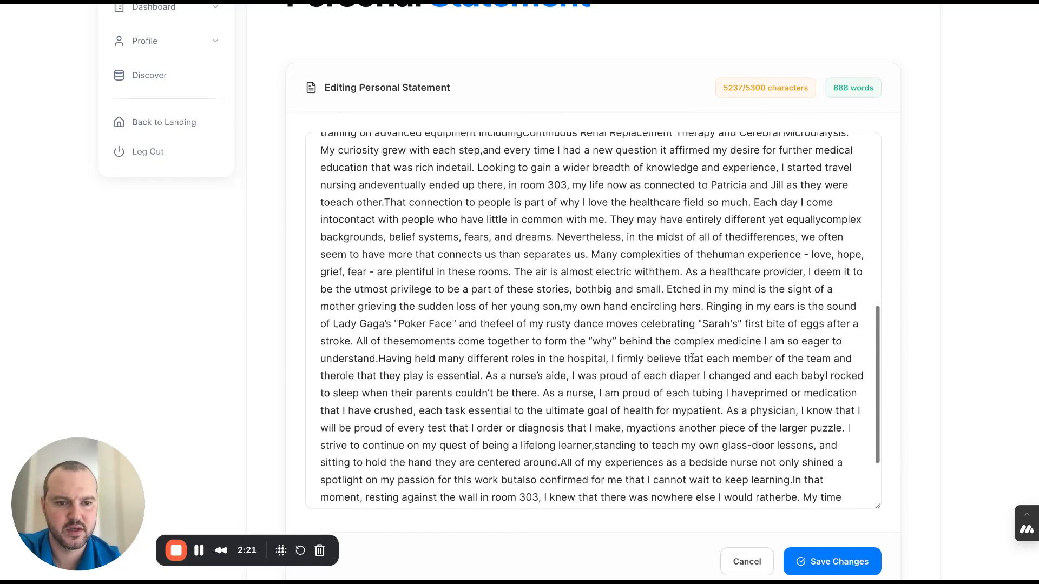
scroll(692, 357, "up", 5)
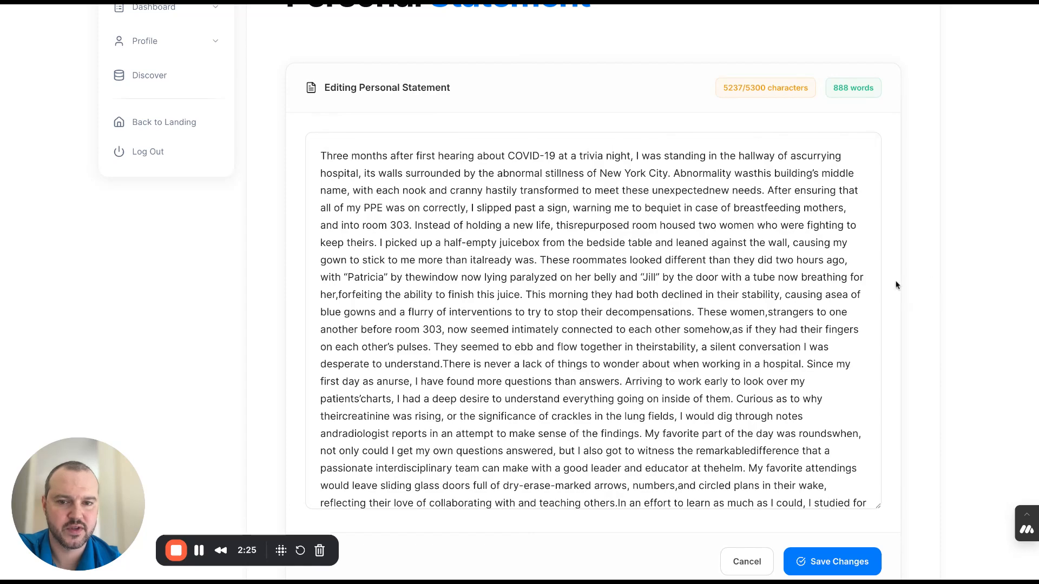
scroll(734, 296, "down", 10)
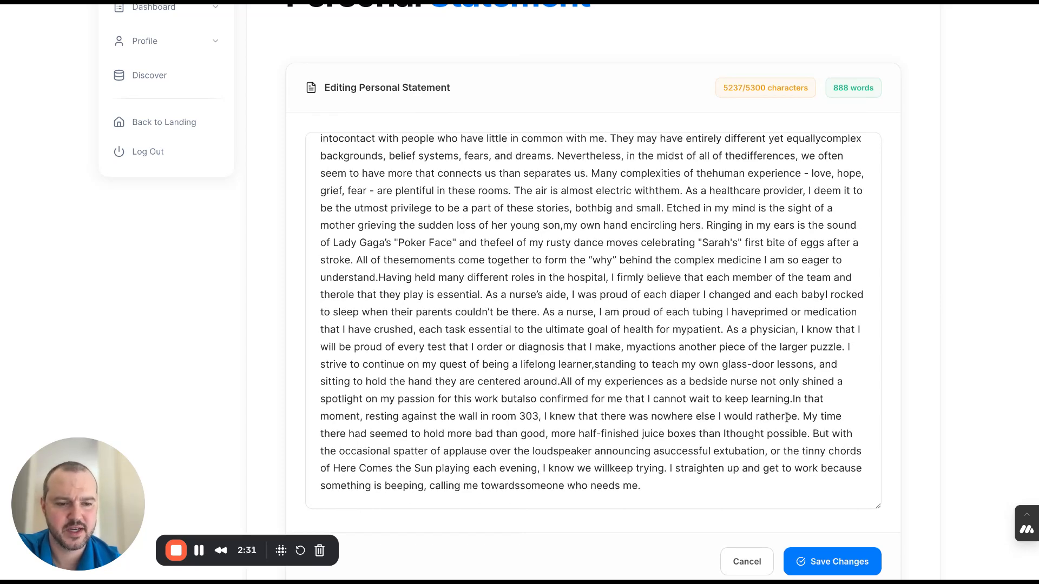
left_click(839, 564)
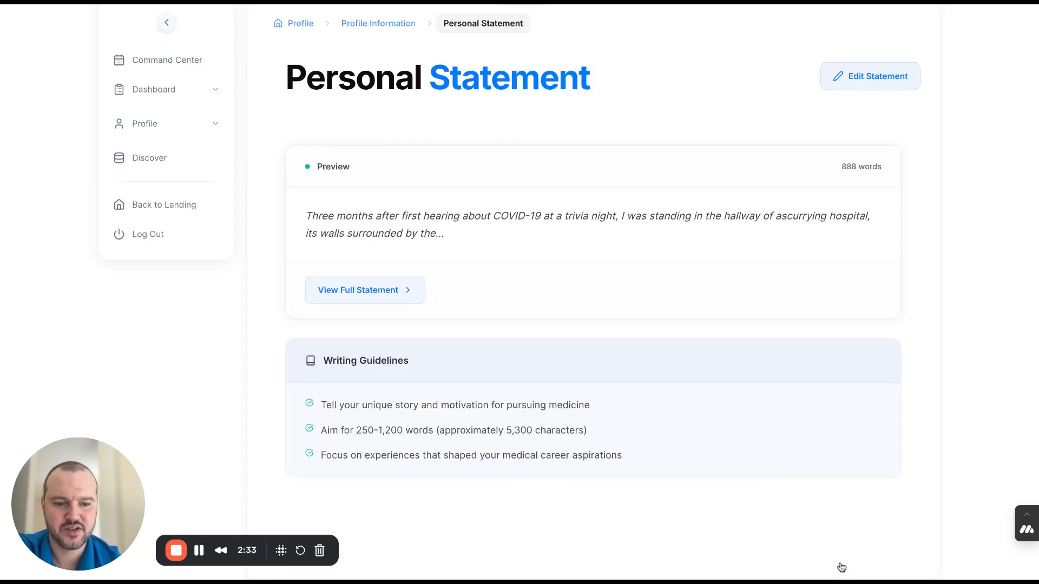
- Open Work and Activities from the profile information and review the imported experiences up to the Most Meaningful one
scroll(757, 352, "up", 2)
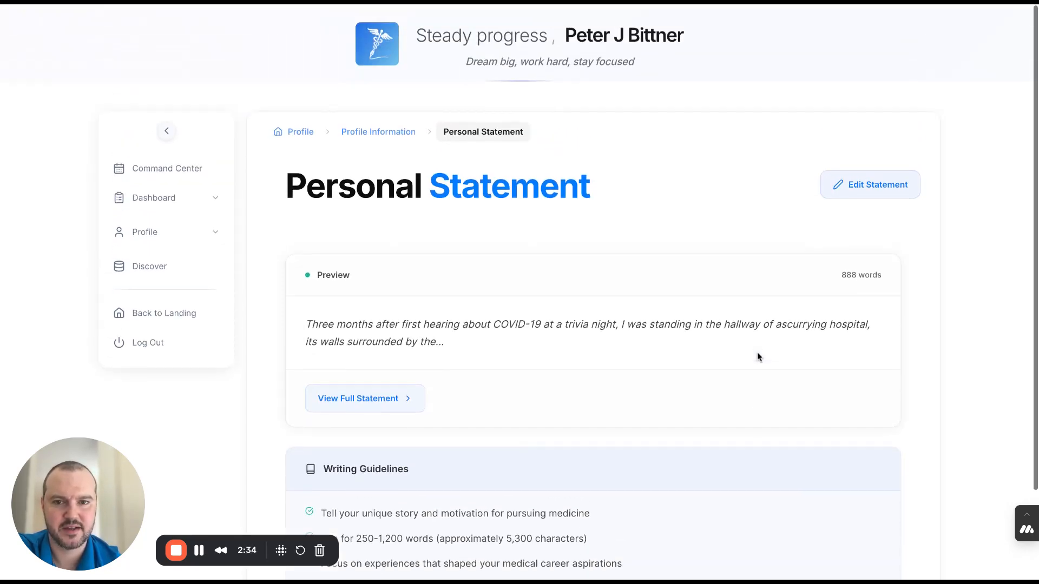
left_click(392, 134)
left_click(424, 438)
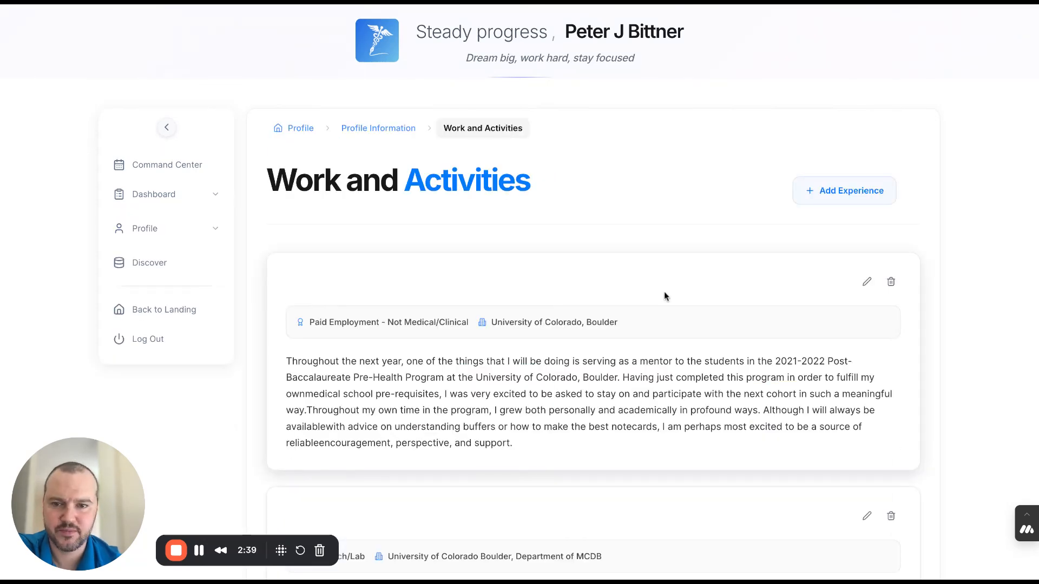
scroll(738, 236, "down", 5)
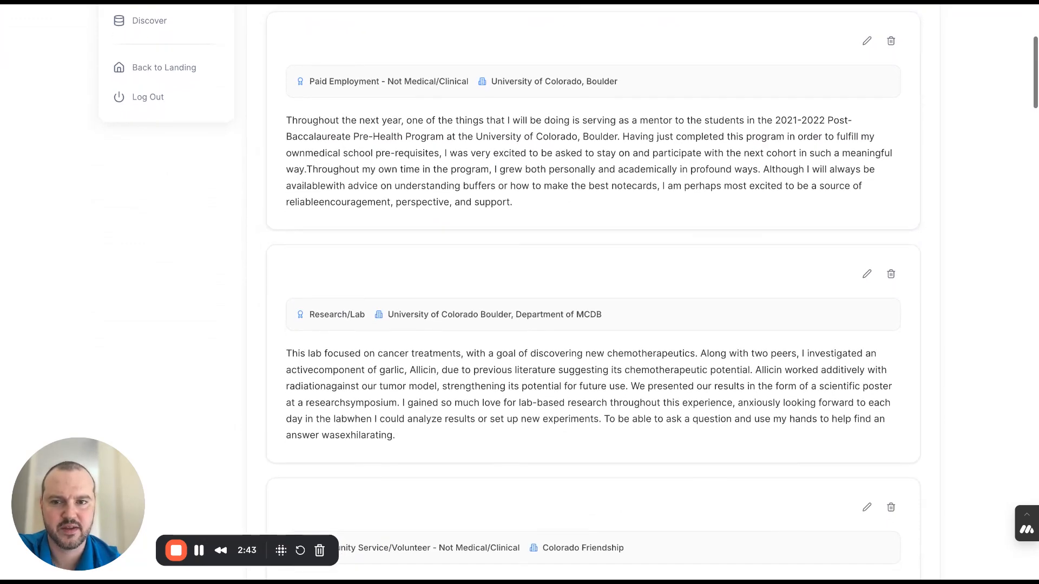
scroll(737, 238, "down", 1)
scroll(593, 292, "down", 10)
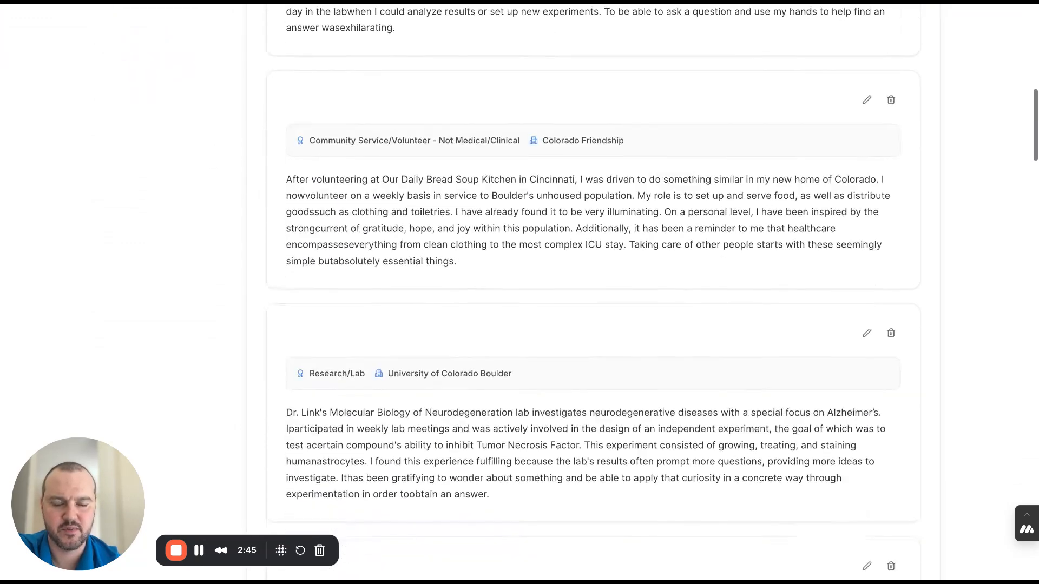
scroll(593, 292, "down", 8)
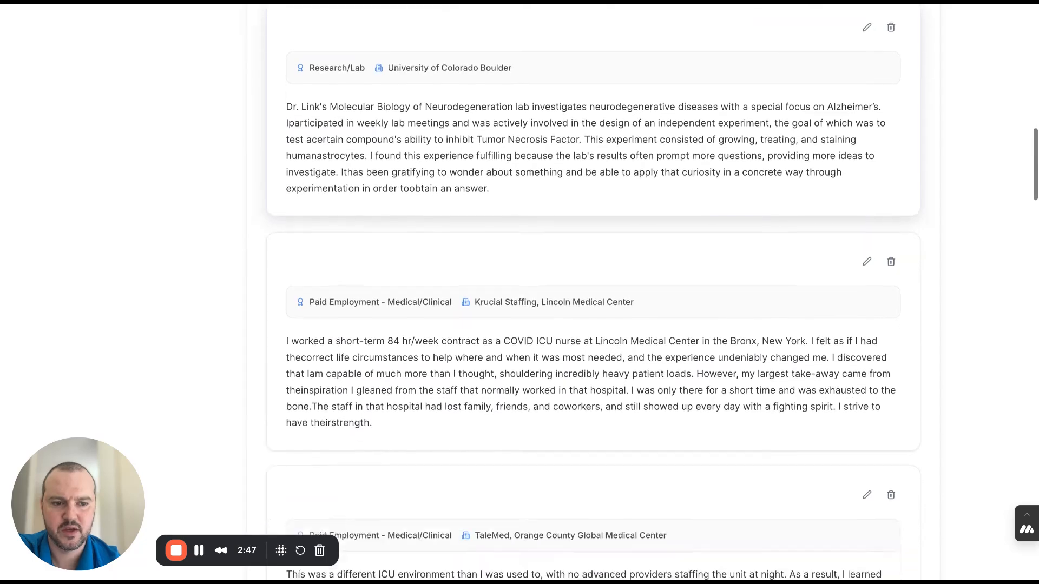
scroll(593, 293, "down", 12)
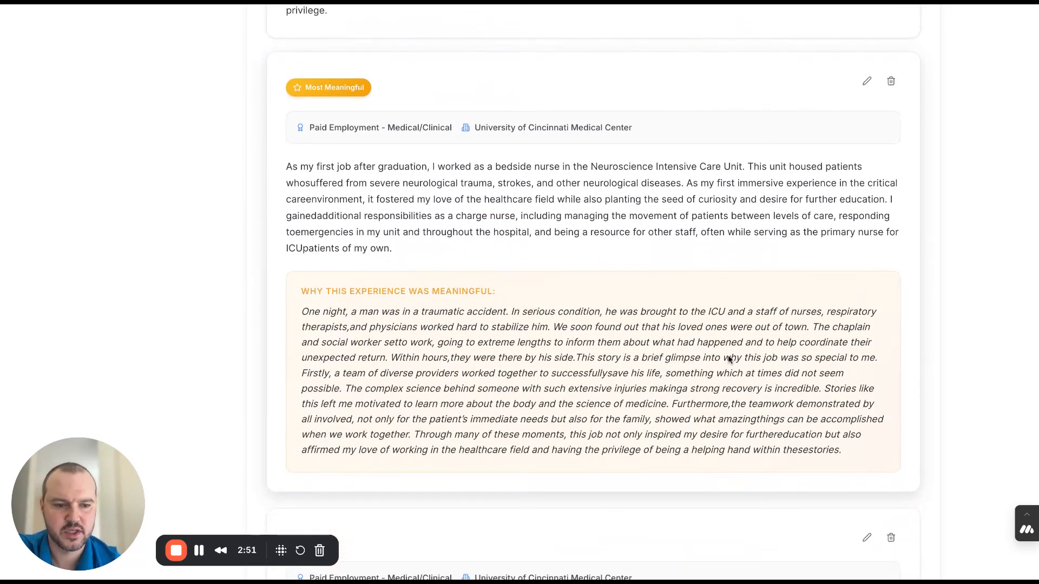
scroll(728, 357, "down", 1)
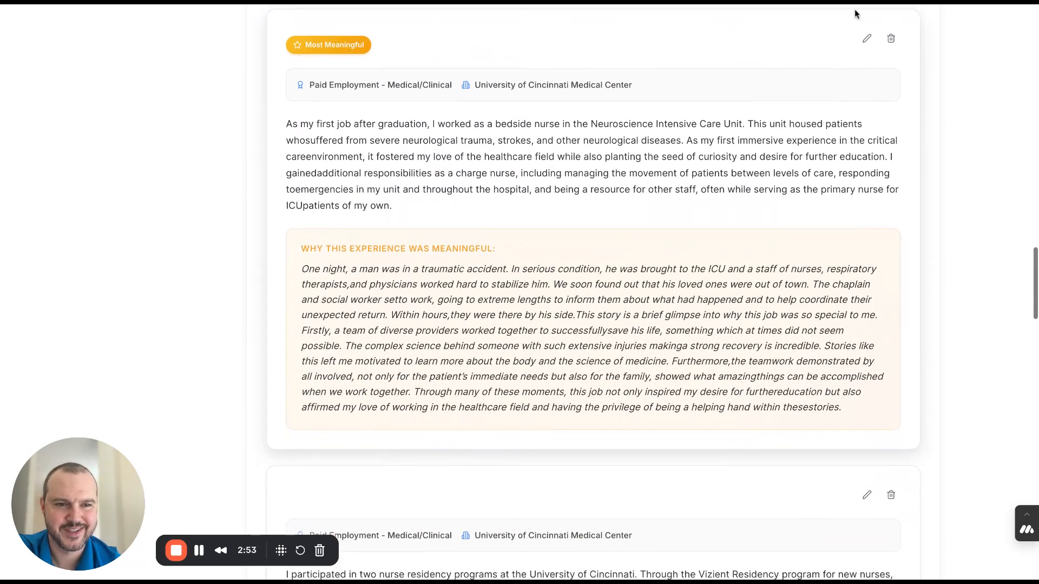
- Open the Most Meaningful University of Cincinnati Medical Center experience for editing and read through the text explaining why it was meaningful
left_click(866, 37)
scroll(734, 340, "down", 1)
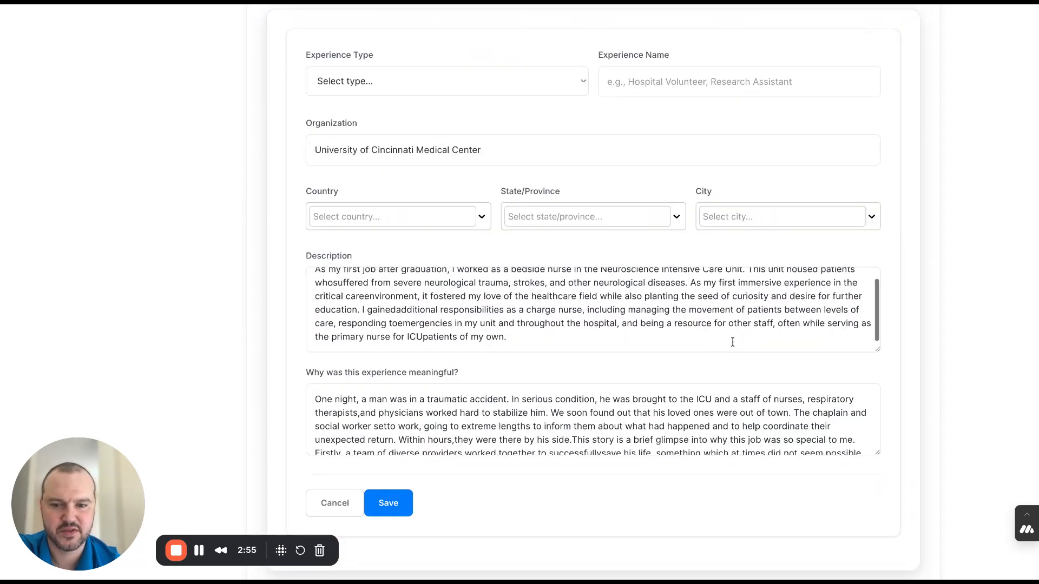
scroll(894, 276, "down", 2)
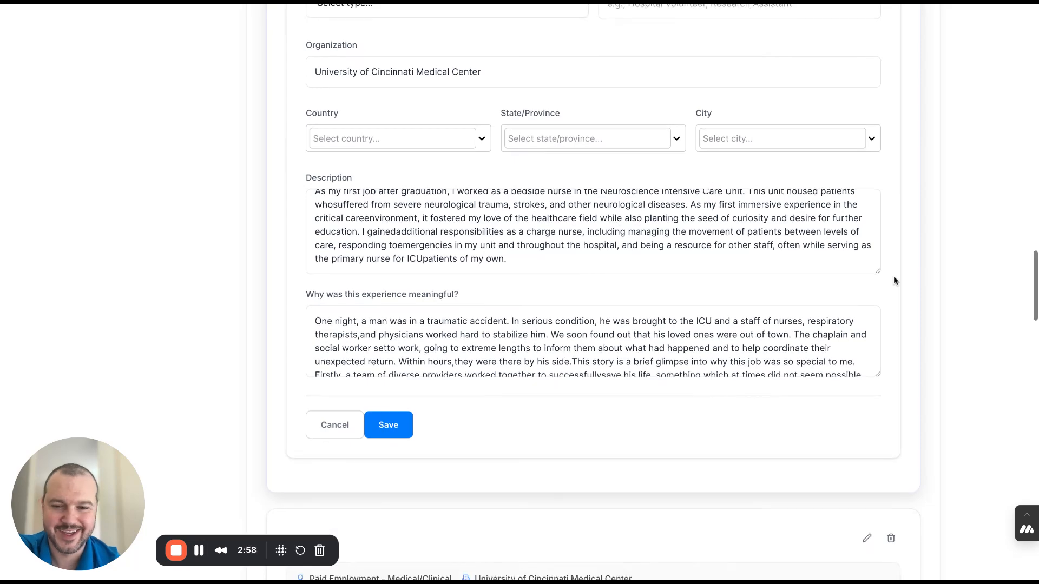
left_click(686, 354)
scroll(686, 354, "down", 3)
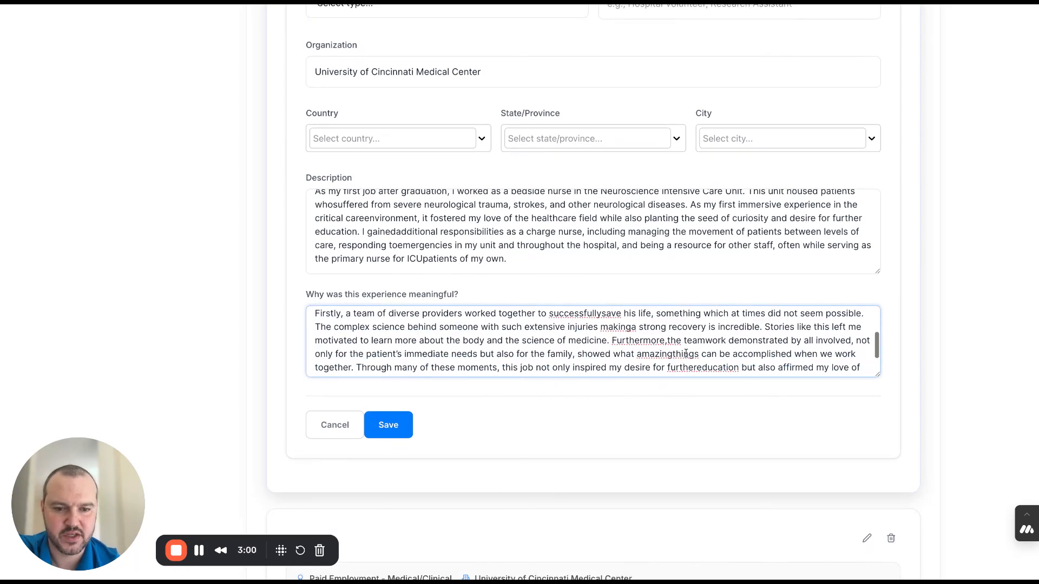
scroll(687, 353, "up", 5)
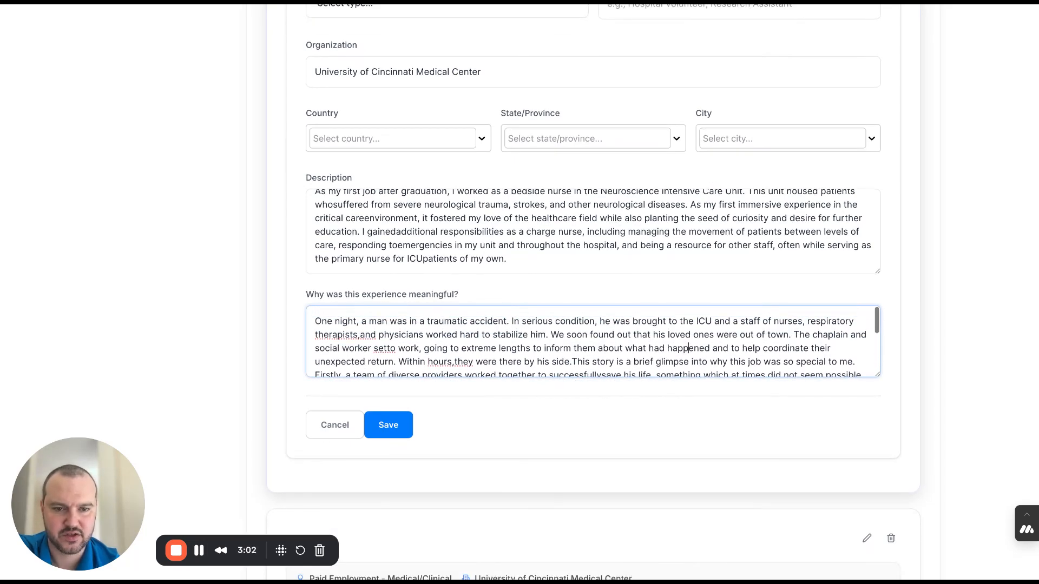
scroll(601, 237, "up", 4)
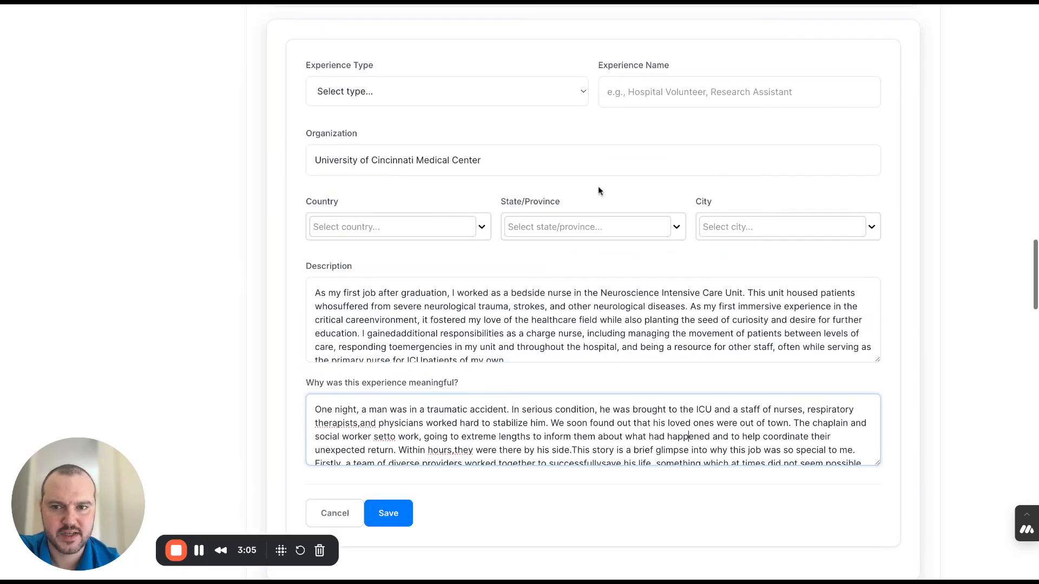
- Check the experience type and imported description of the University of Cincinnati Medical Center entry, and close its editing without saving
left_click(557, 115)
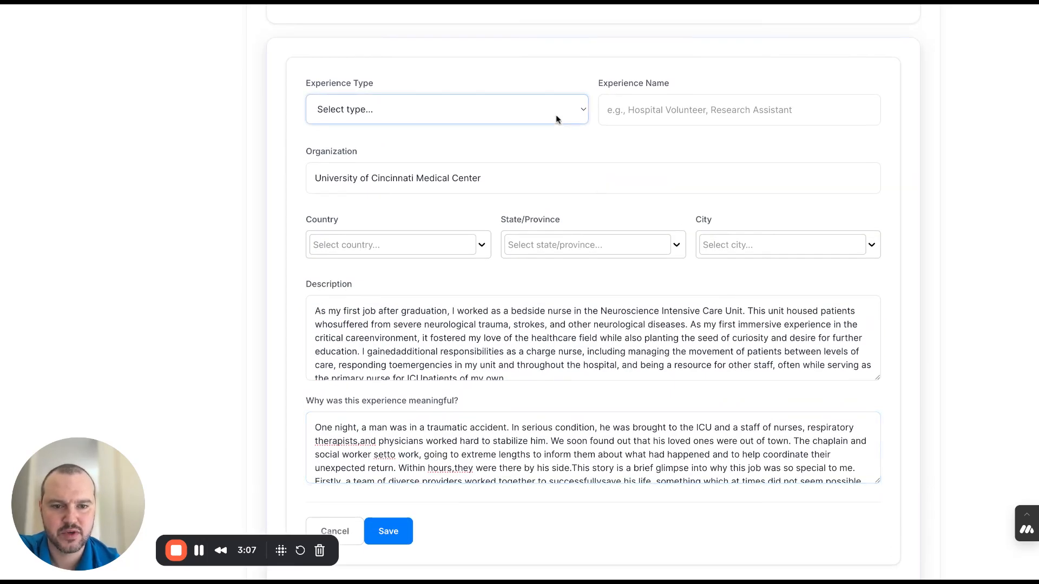
scroll(671, 316, "down", 1)
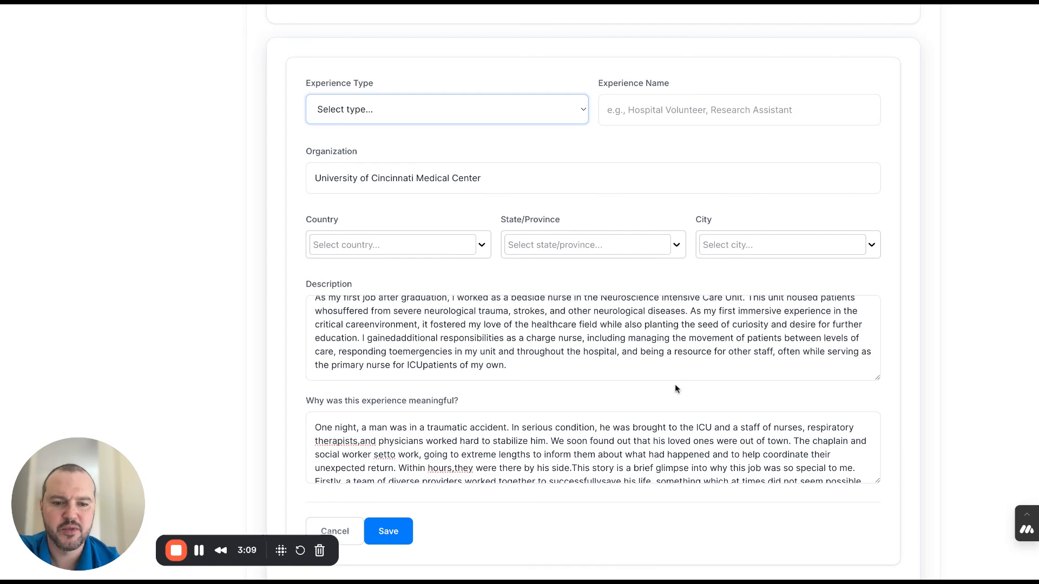
scroll(675, 388, "up", 1)
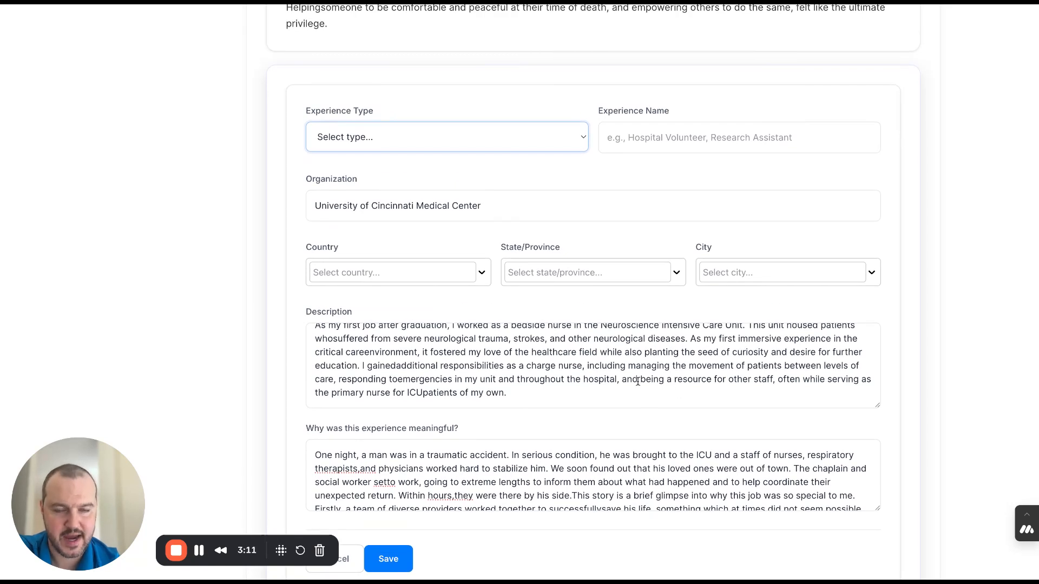
left_click(542, 389)
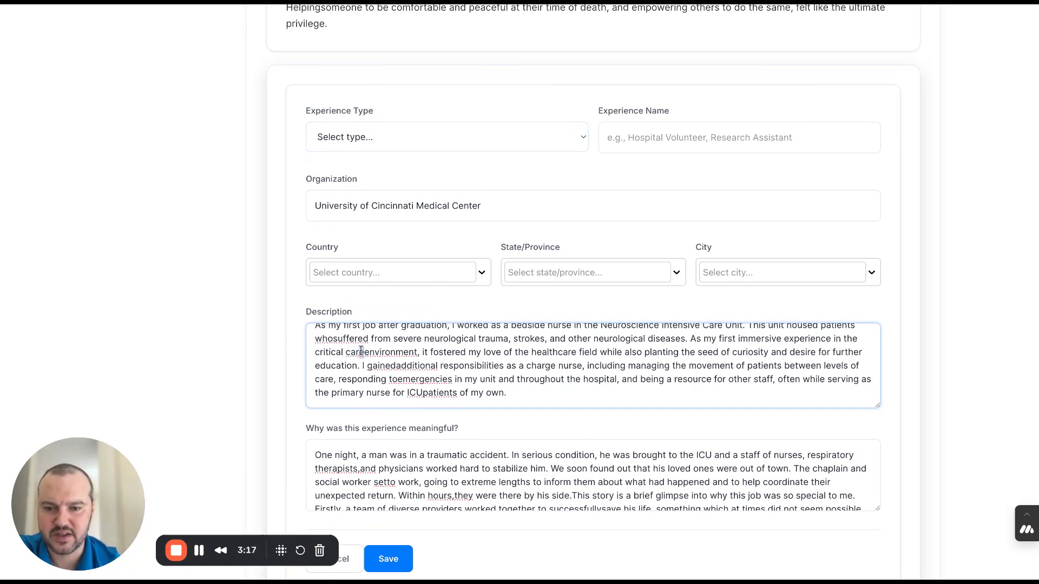
left_click(441, 366)
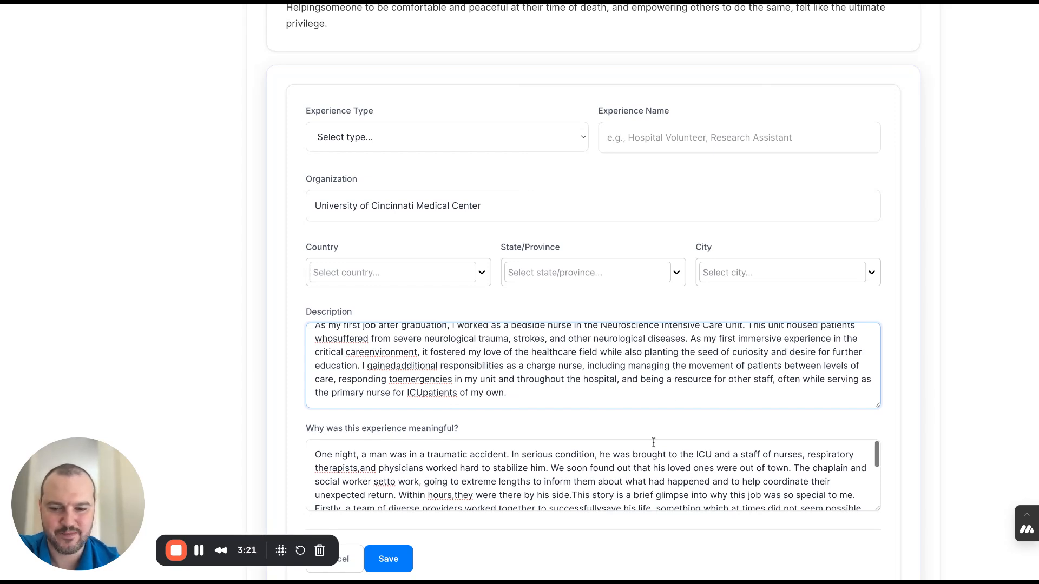
left_click(348, 563)
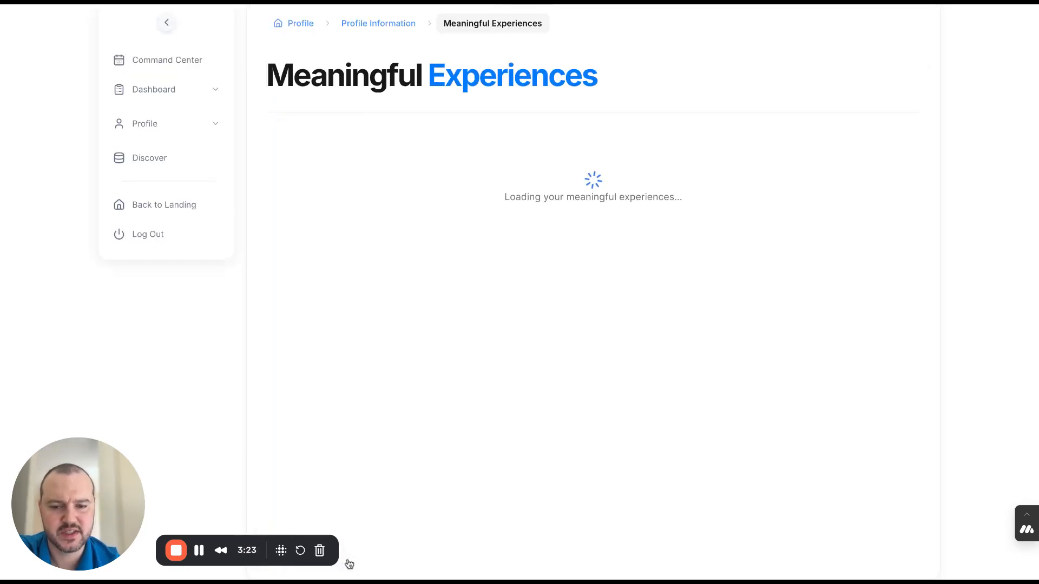
- Open Impactful Experiences from the profile information, view its explanation form, cancel the editing and return to the profile information
scroll(461, 352, "up", 3)
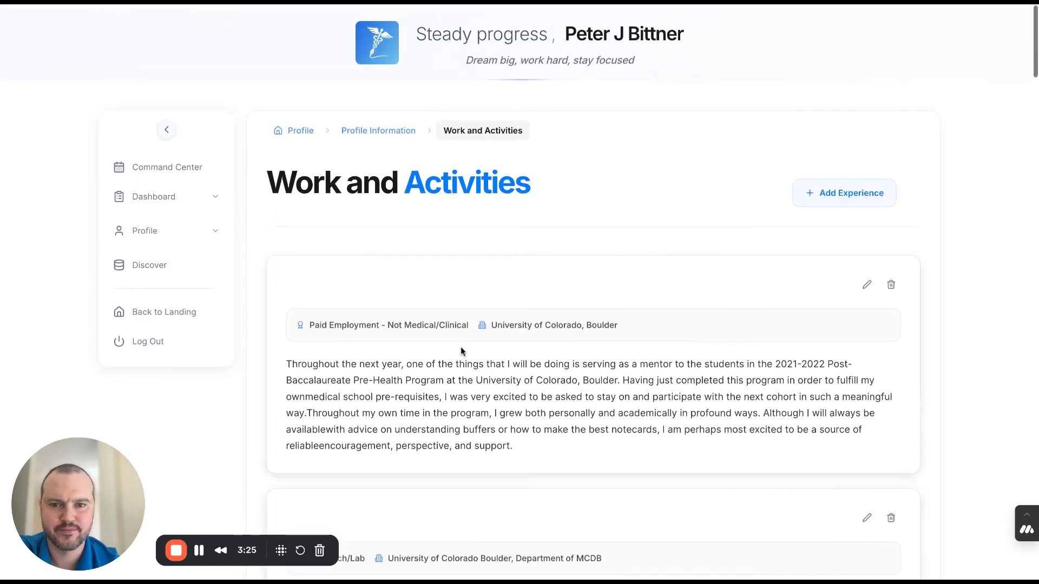
left_click(394, 131)
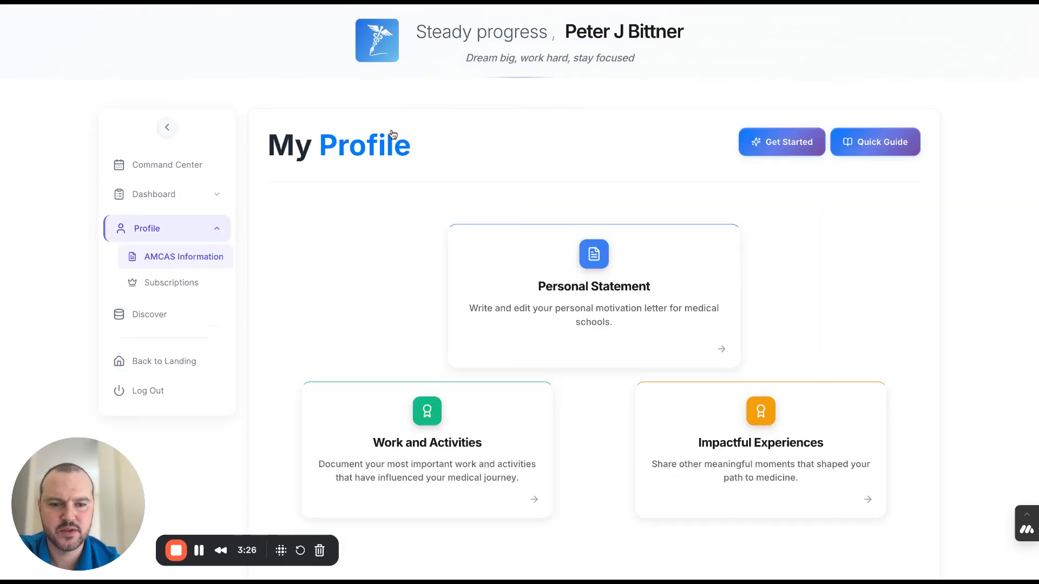
left_click(737, 408)
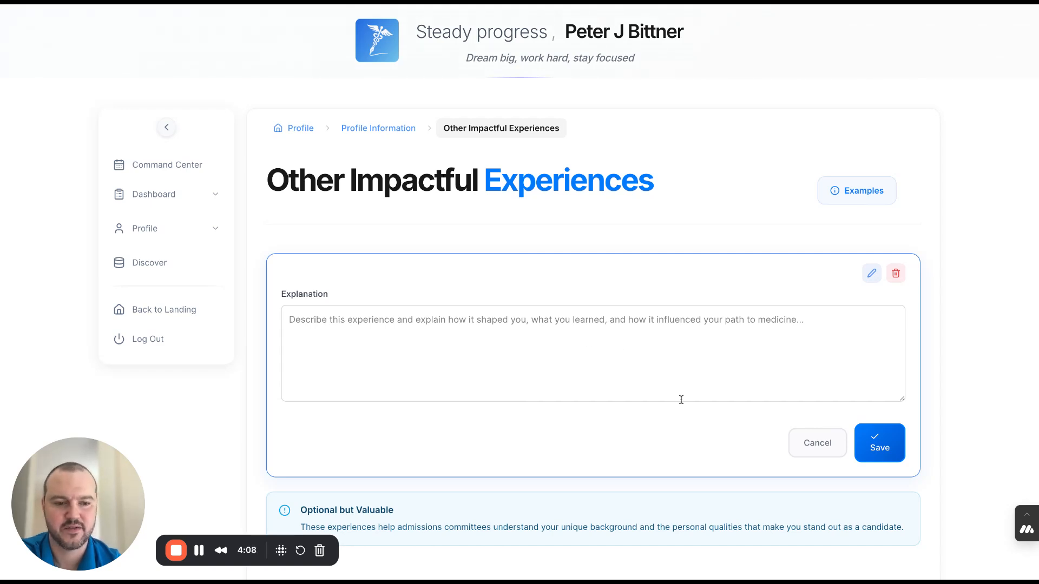
left_click(830, 454)
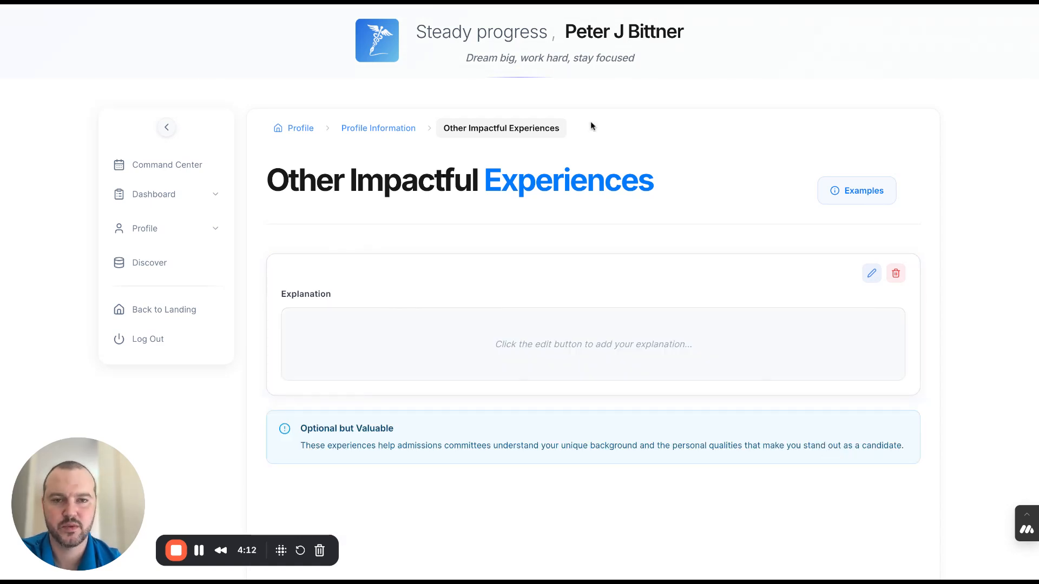
left_click(387, 134)
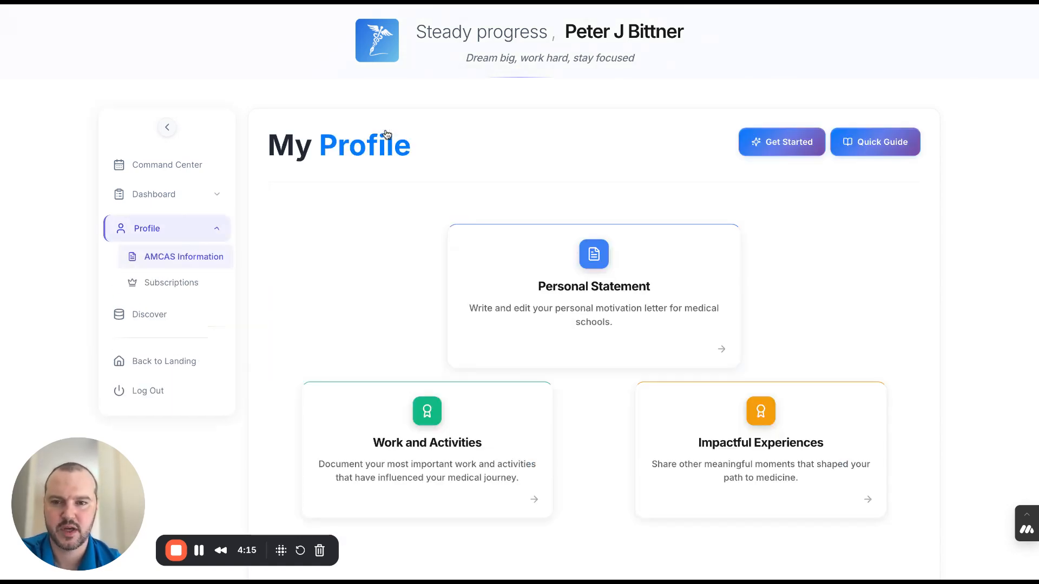
- Go through the four-page Get Started guide from the profile and continue to the Writing Center
left_click(779, 151)
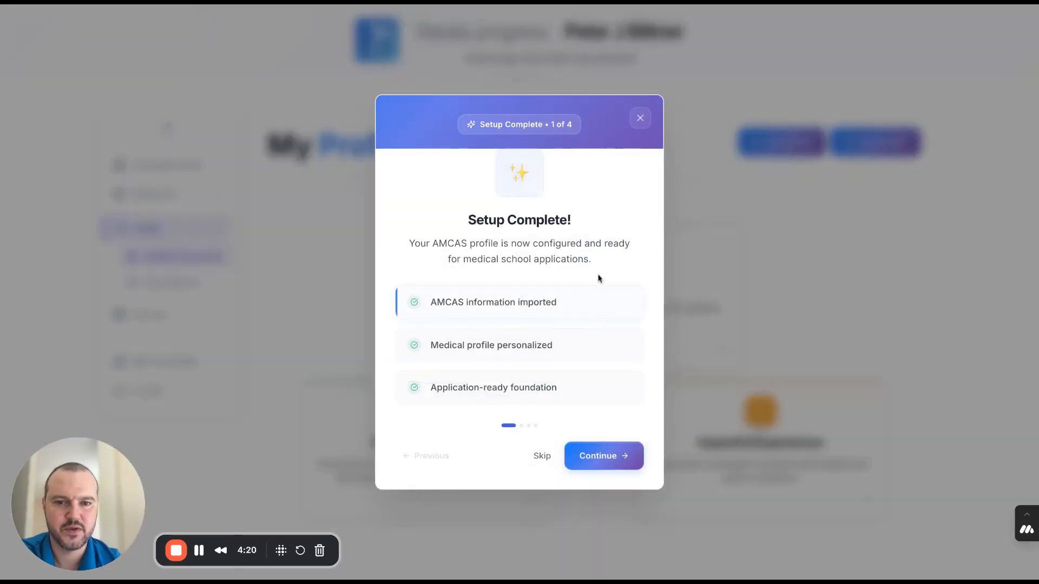
left_click(640, 118)
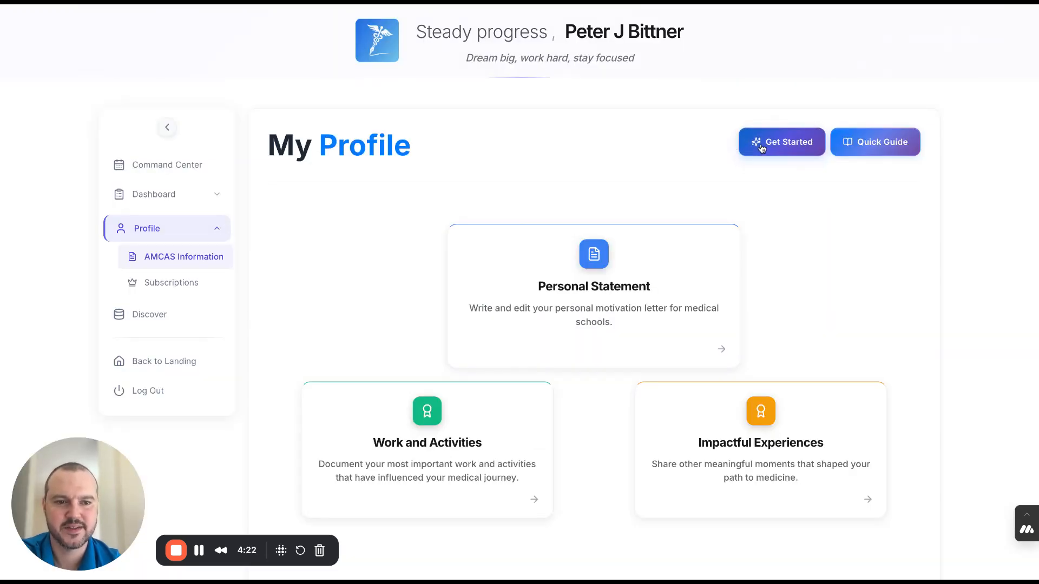
left_click(762, 149)
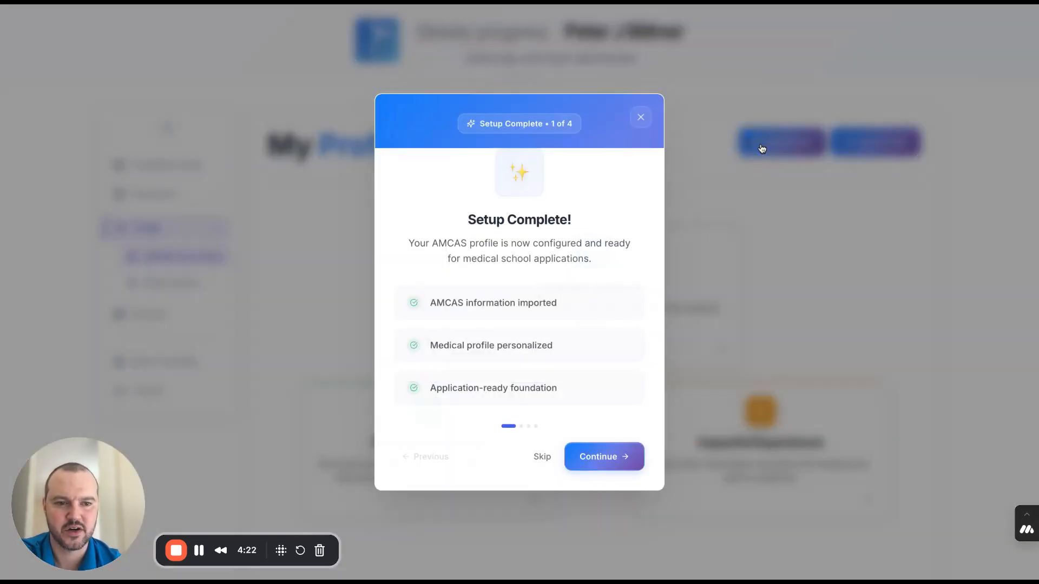
left_click(617, 458)
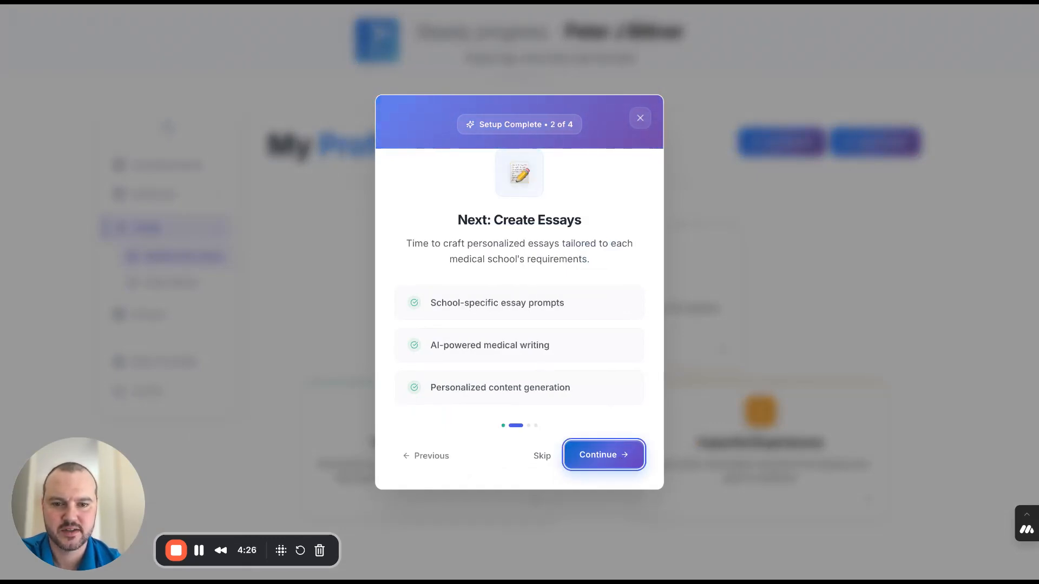
left_click(618, 458)
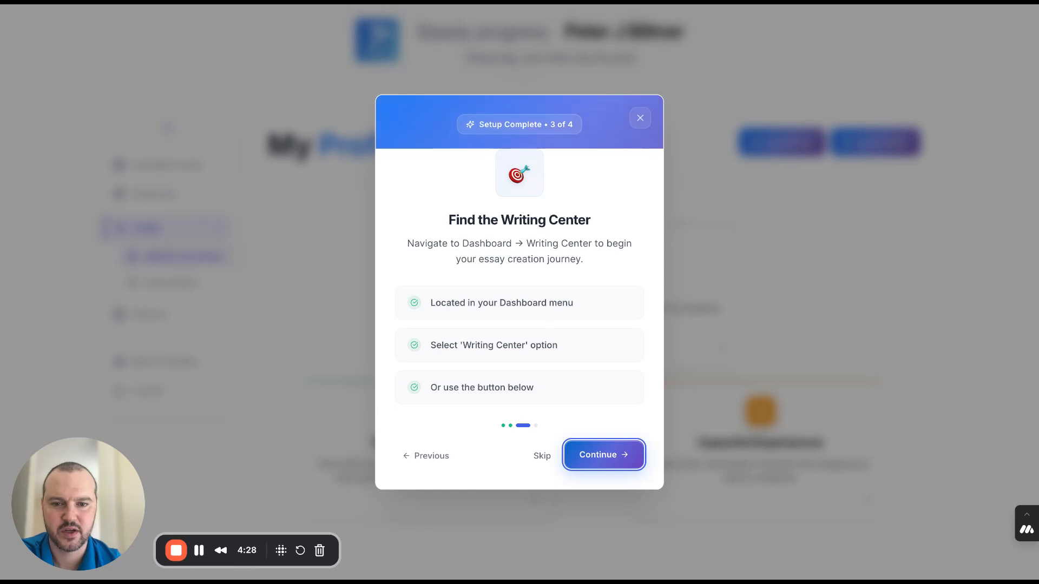
left_click(618, 458)
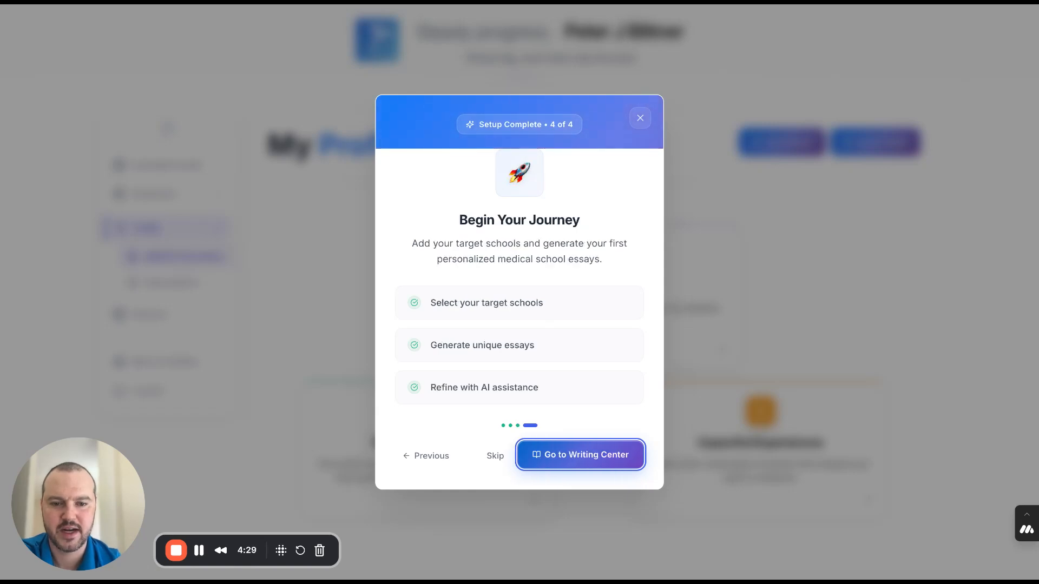
left_click(596, 466)
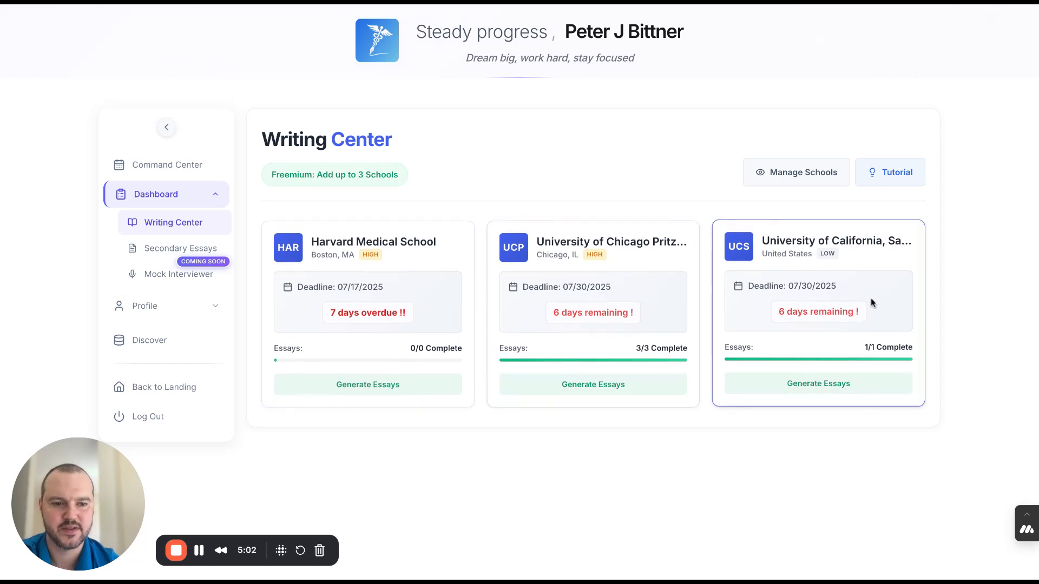
- Open school management from the Writing Center and remove Harvard Medical School from the saved schools
left_click(806, 173)
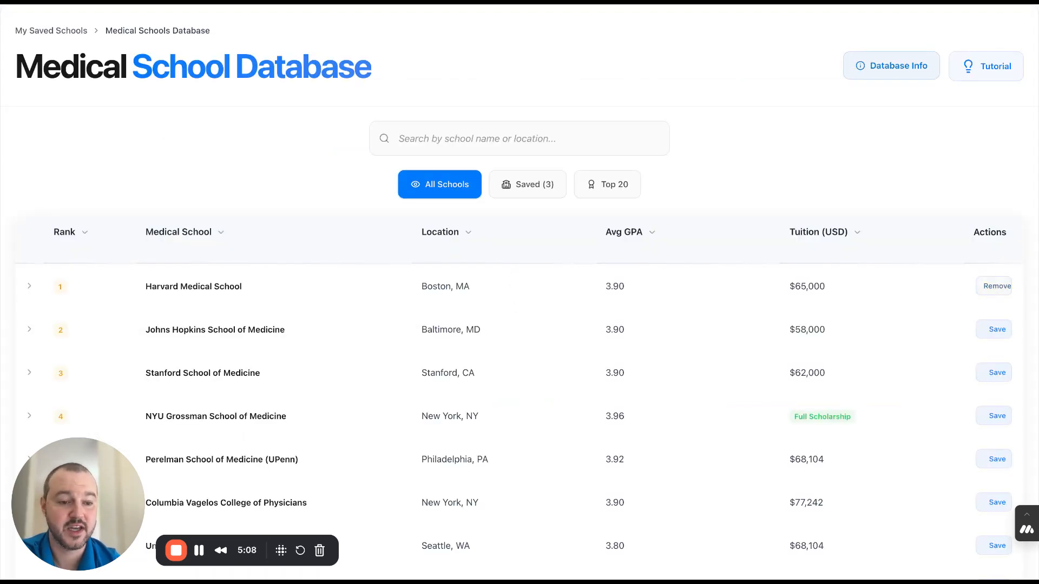
scroll(740, 355, "down", 2)
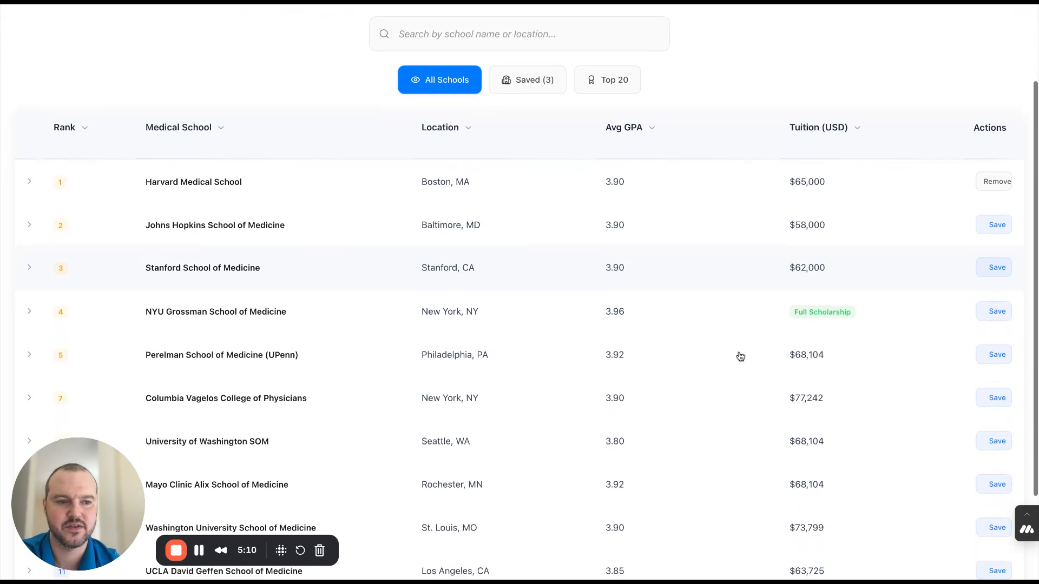
scroll(740, 356, "down", 1)
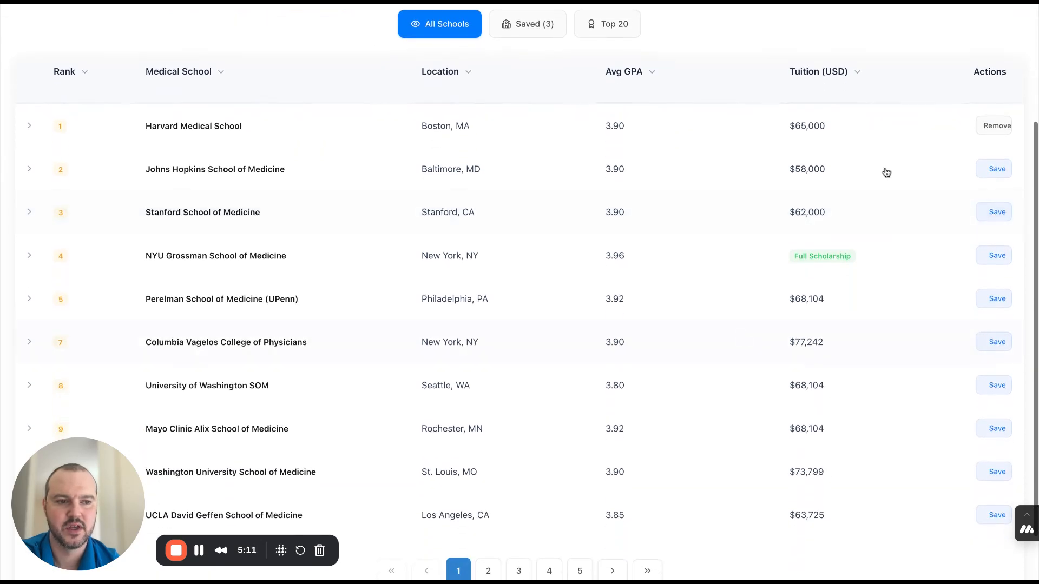
left_click(989, 128)
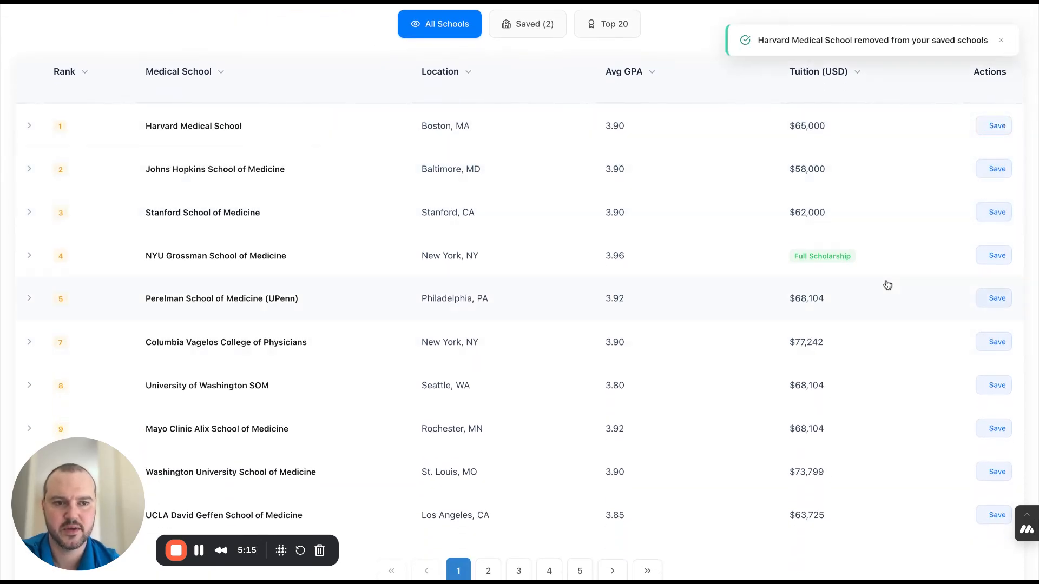
- Save Johns Hopkins School of Medicine with MEDIUM priority and answer Yes to having received the secondary application invitation
left_click(999, 172)
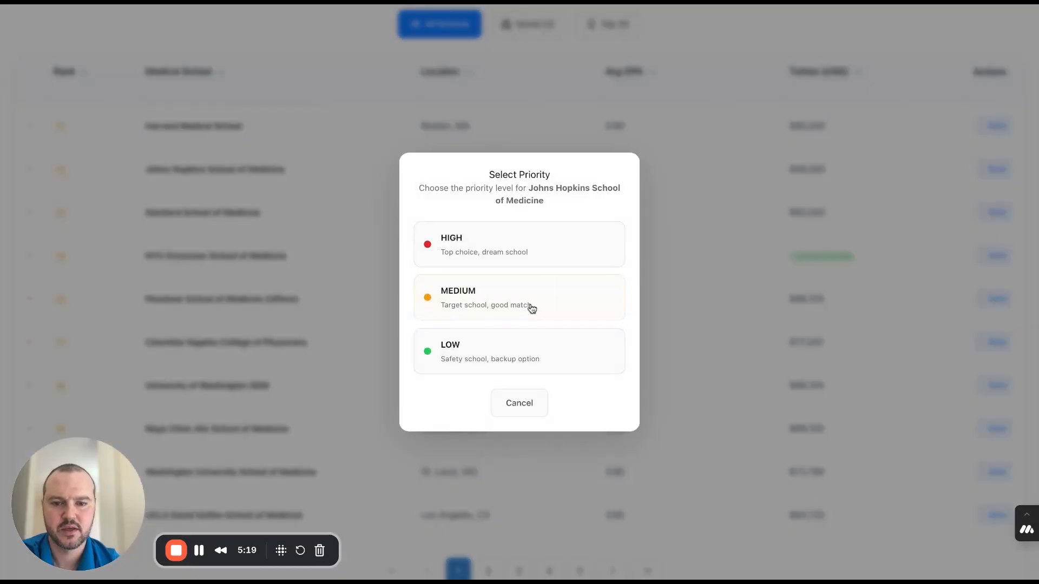
left_click(515, 302)
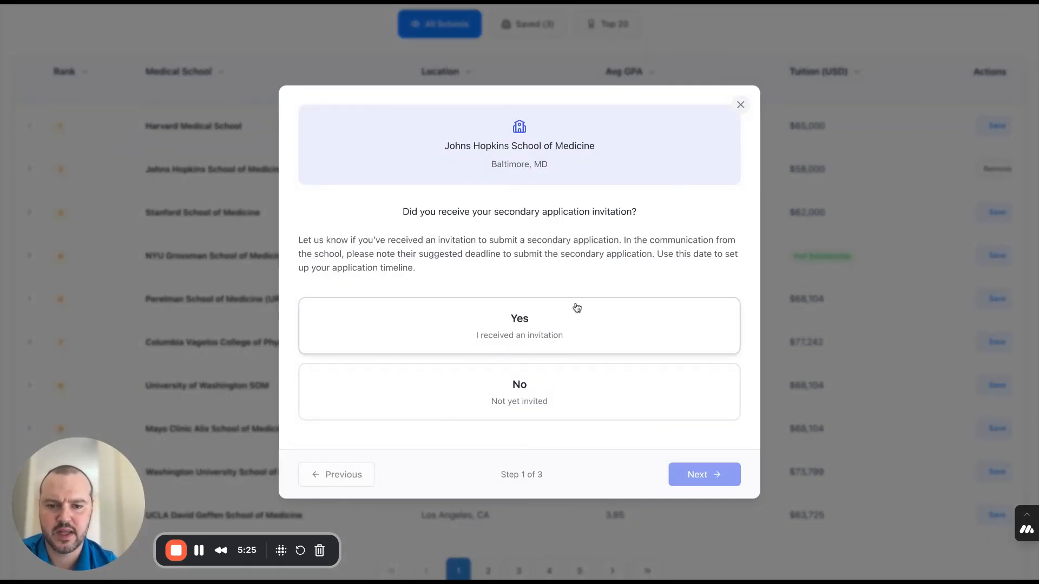
left_click(555, 332)
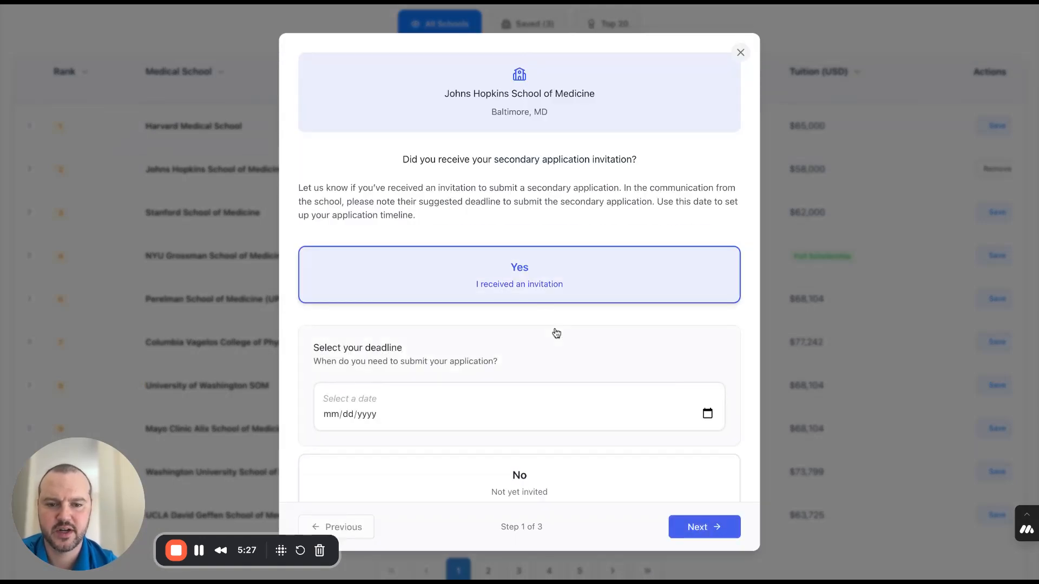
scroll(632, 338, "down", 1)
scroll(632, 337, "up", 1)
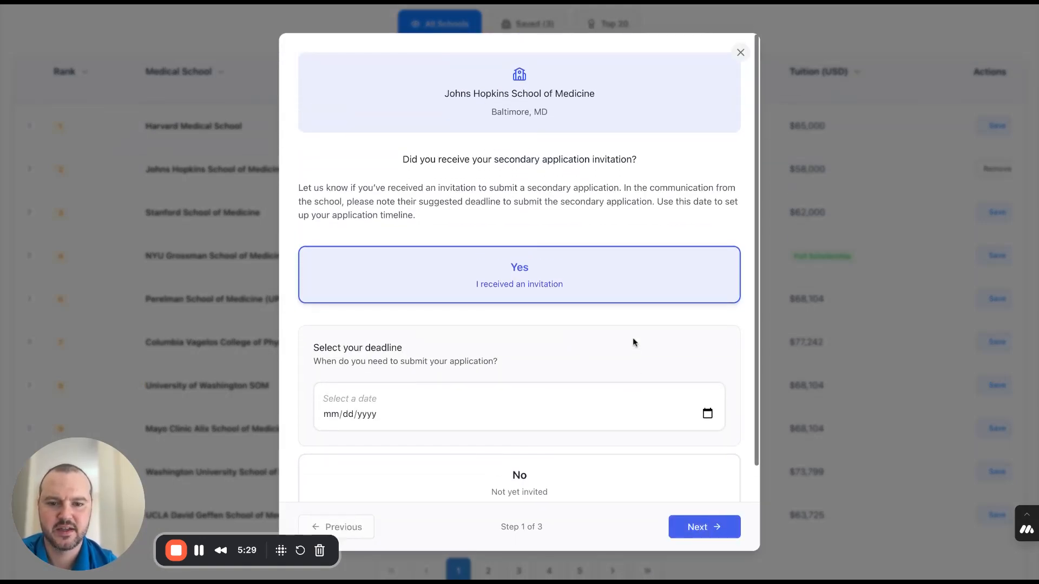
- Choose the submission deadline for the Johns Hopkins secondary application and continue to the essay count selection
left_click(470, 428)
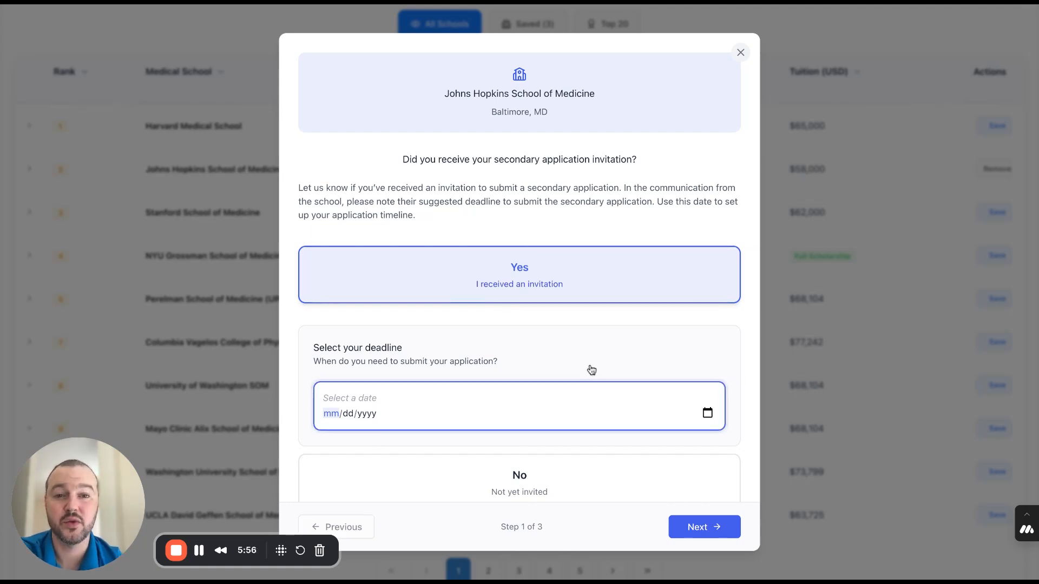
left_click(443, 347)
left_click(713, 527)
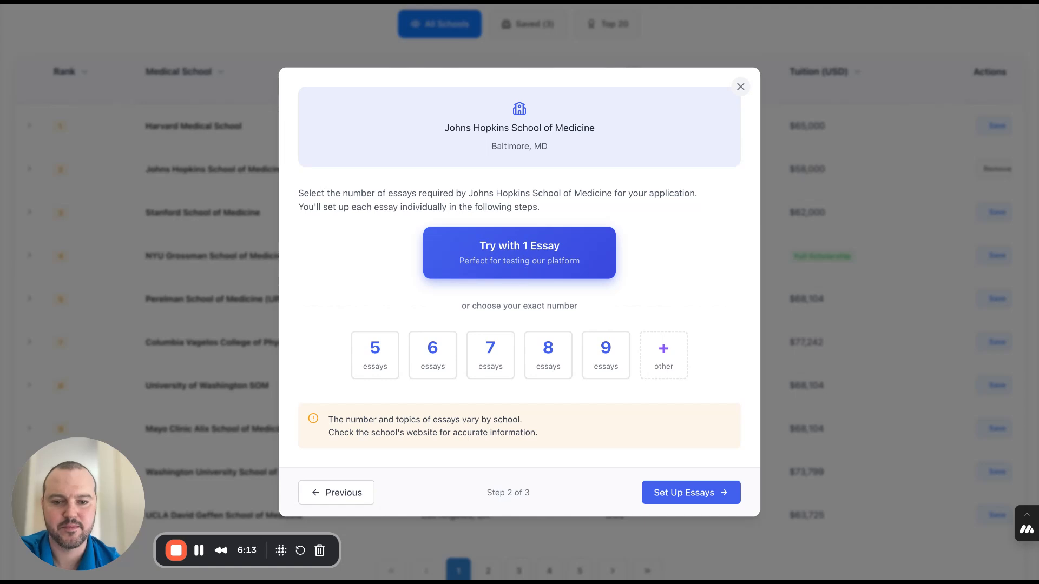
- Set a custom number of 4 essays for the Johns Hopkins School of Medicine application
left_click(672, 363)
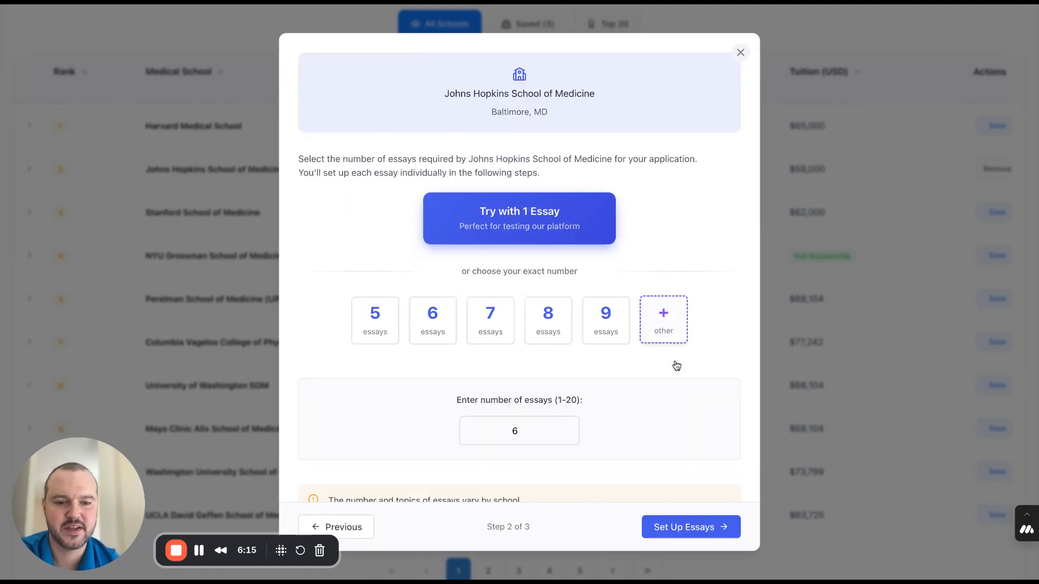
left_click(567, 435)
left_click(567, 434)
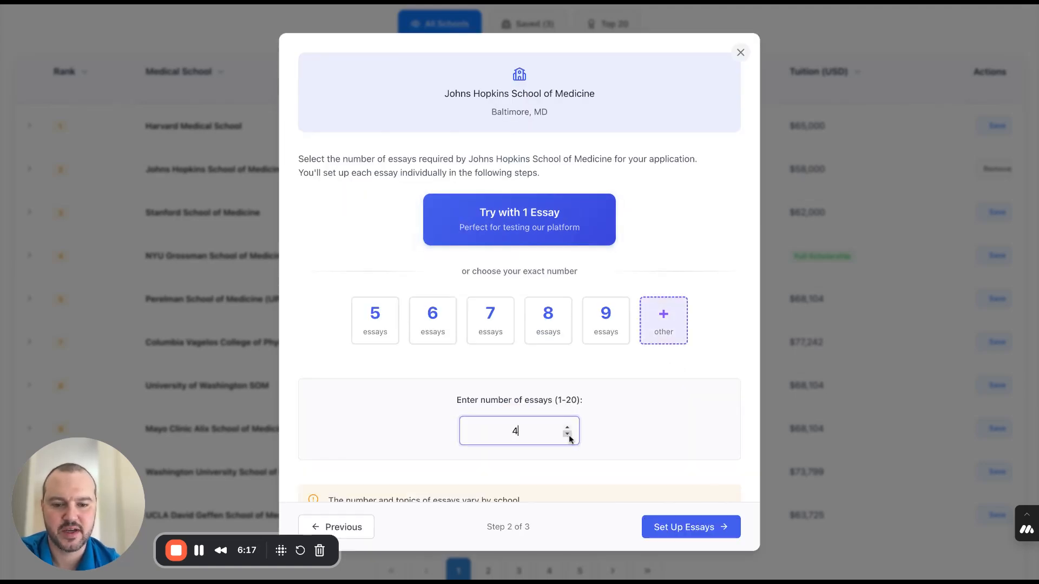
- Set the number of essays for Johns Hopkins School of Medicine to 2 and continue to the essay setup
left_click(567, 435)
left_click(567, 434)
left_click(567, 434)
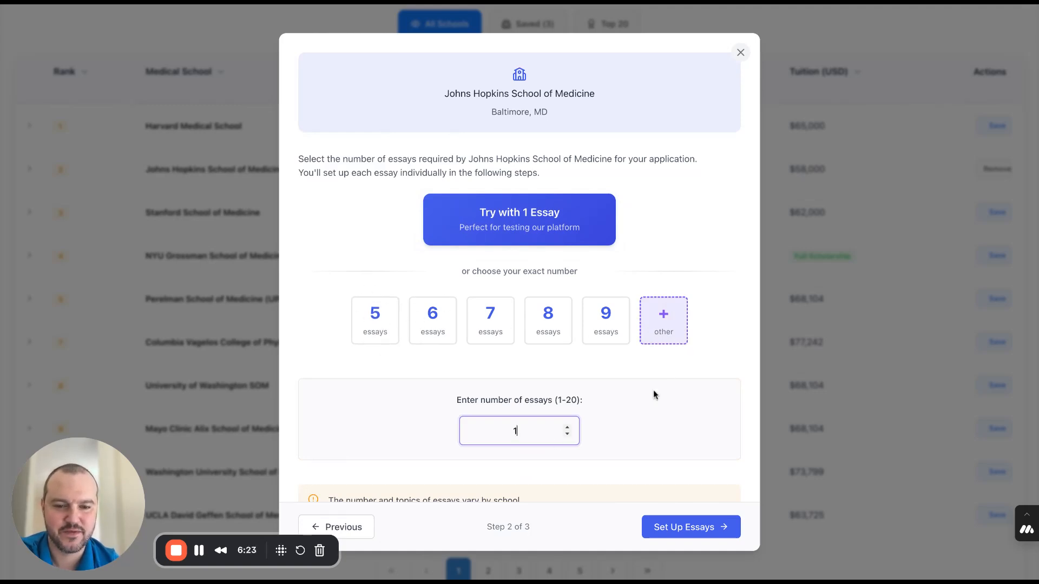
left_click(567, 427)
left_click(567, 427)
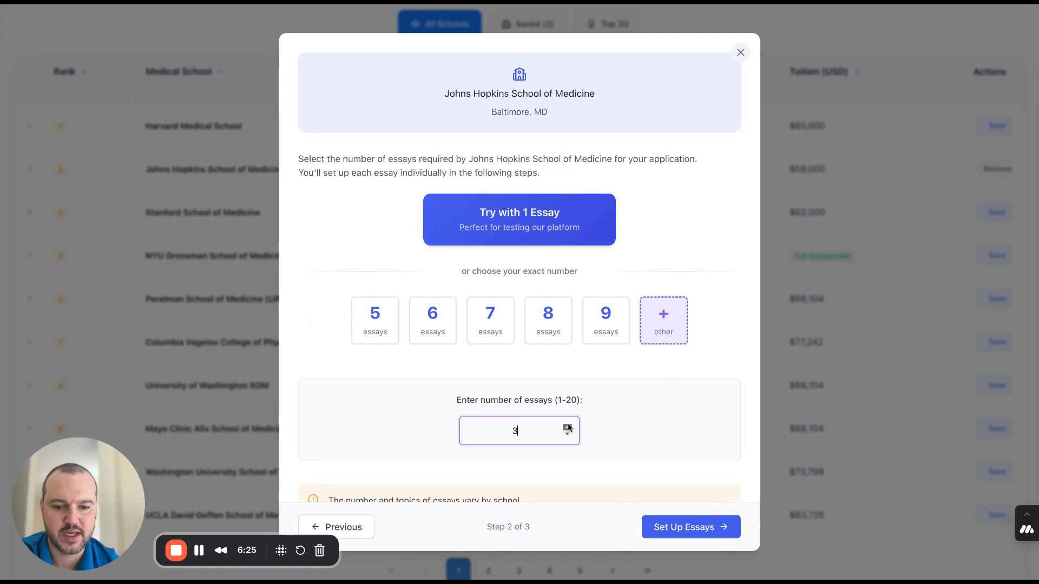
left_click(567, 427)
left_click(567, 427)
left_click(568, 435)
left_click(568, 434)
left_click(568, 435)
left_click(568, 435)
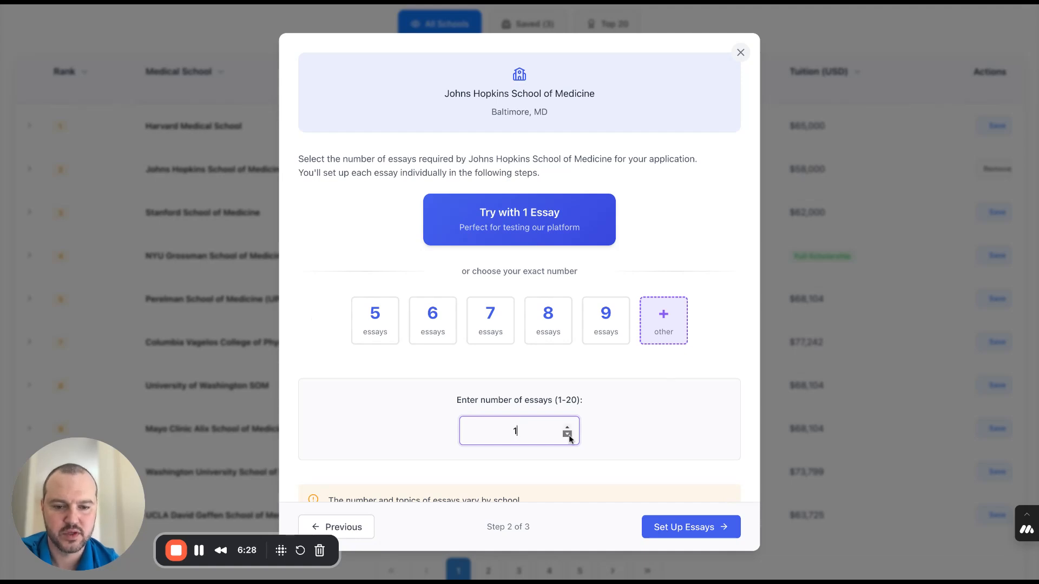
left_click(670, 185)
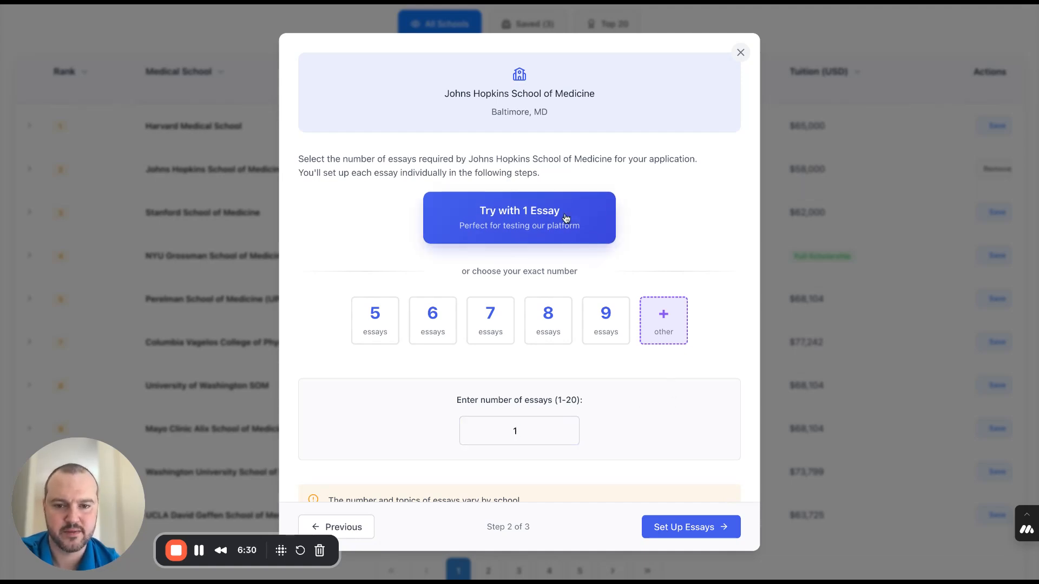
left_click(566, 427)
left_click(679, 527)
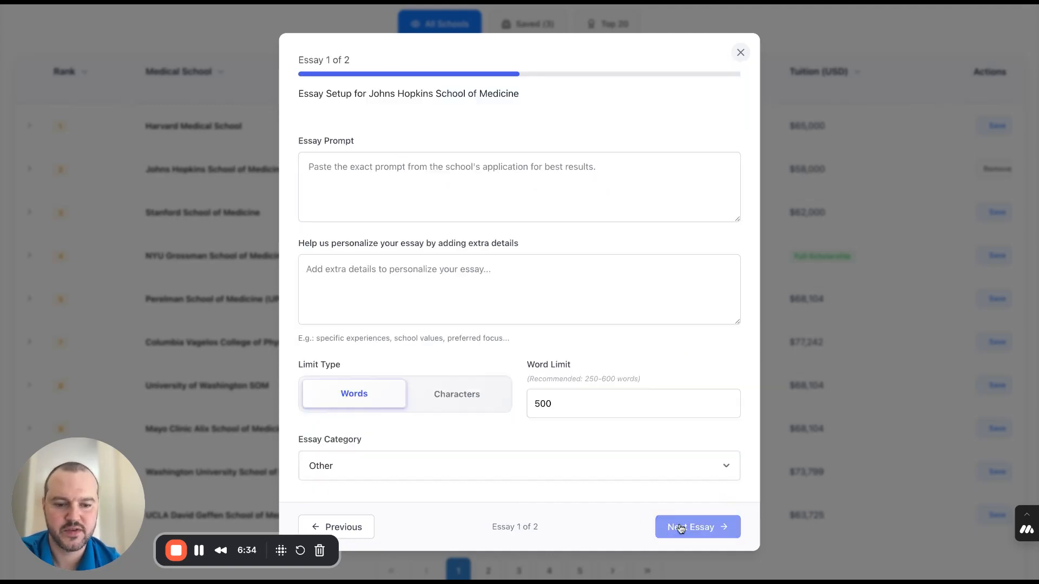
- Enter "Why do you want to go to Johns Hopkins SOM?" as the prompt of the first essay
left_click(549, 163)
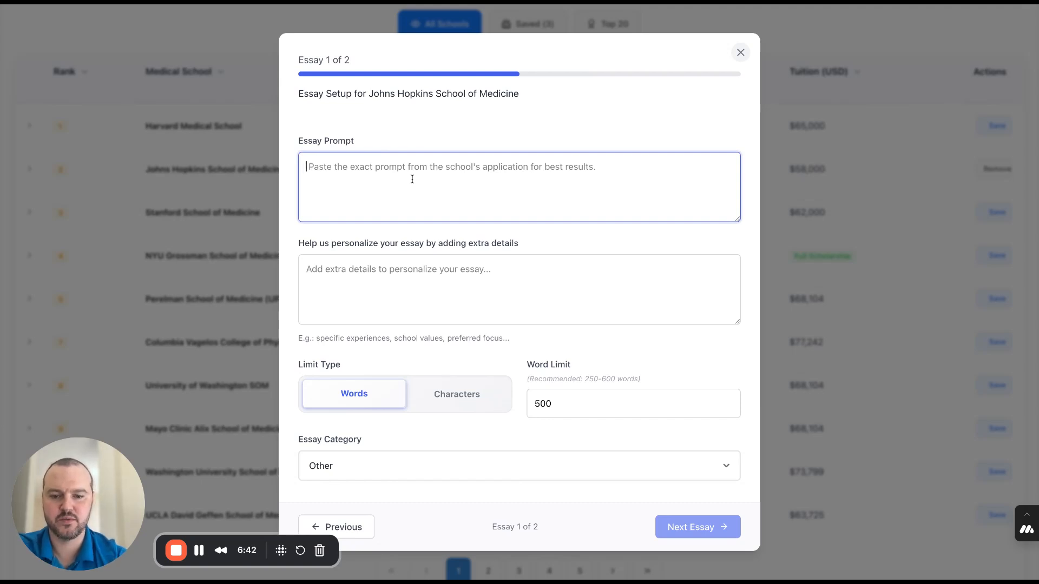
type("Why do you wan")
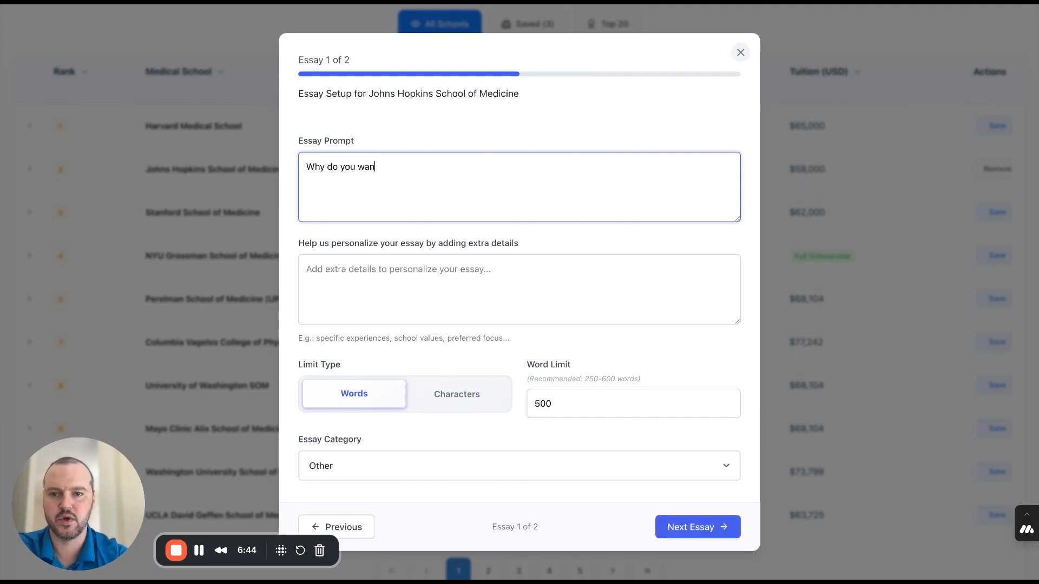
type("t to go to J")
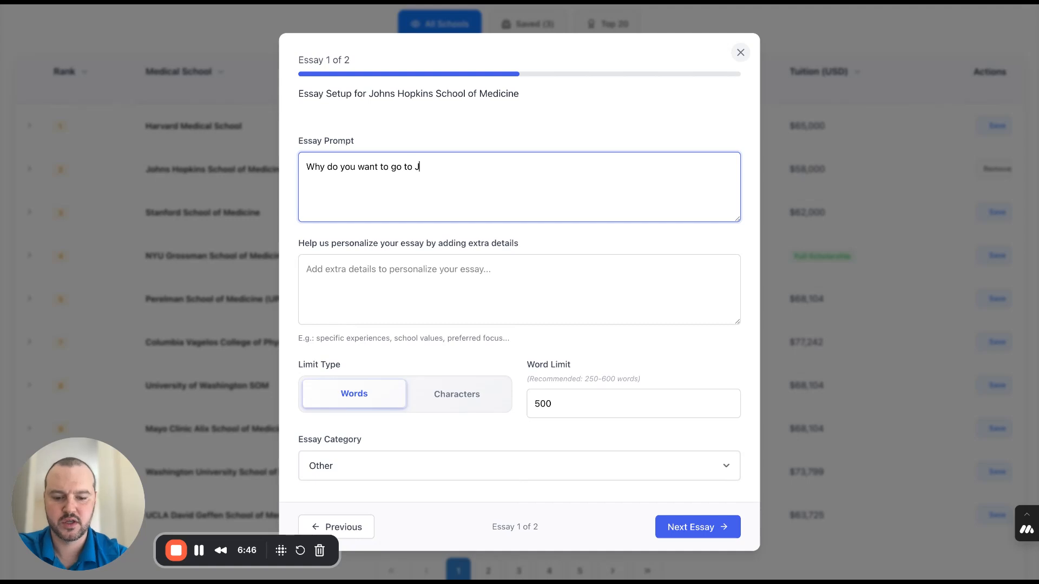
type("ohns Ho")
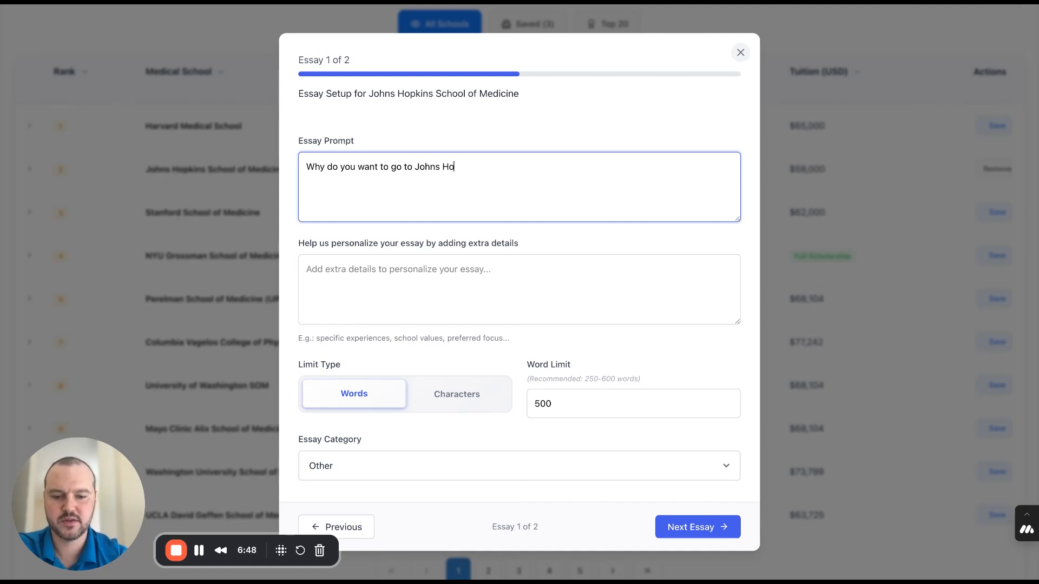
type("pkins SOM?")
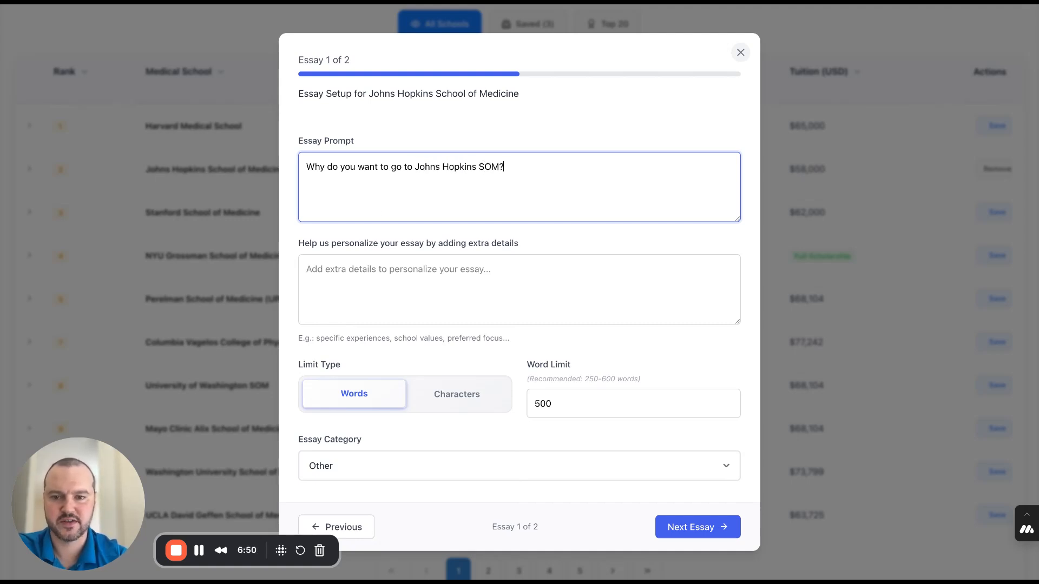
- Keep the first essay's limit type as Words and set its word limit to 300
left_click(362, 291)
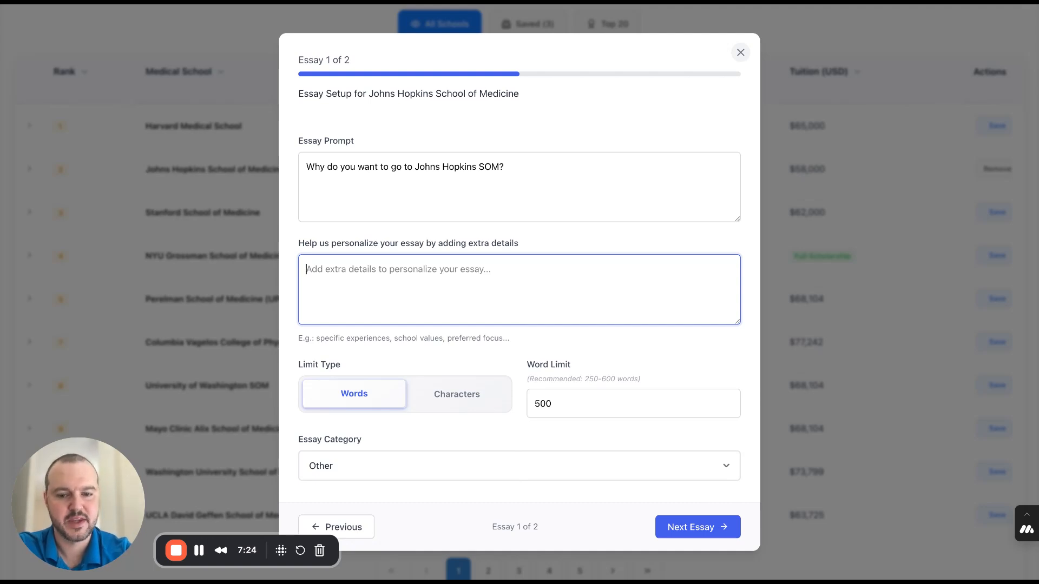
left_click(441, 394)
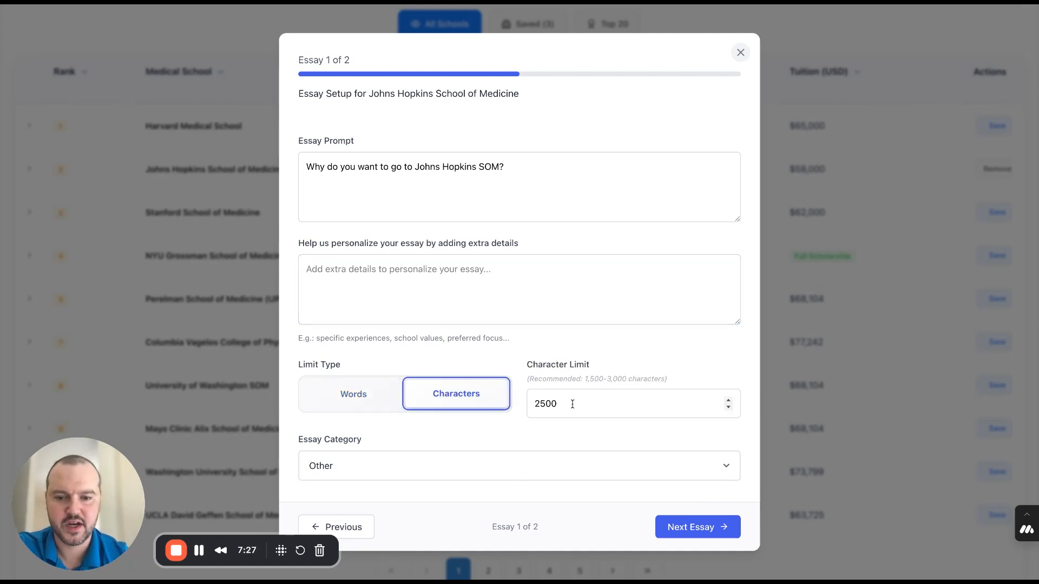
left_click(353, 394)
left_click_drag(557, 404, 512, 404)
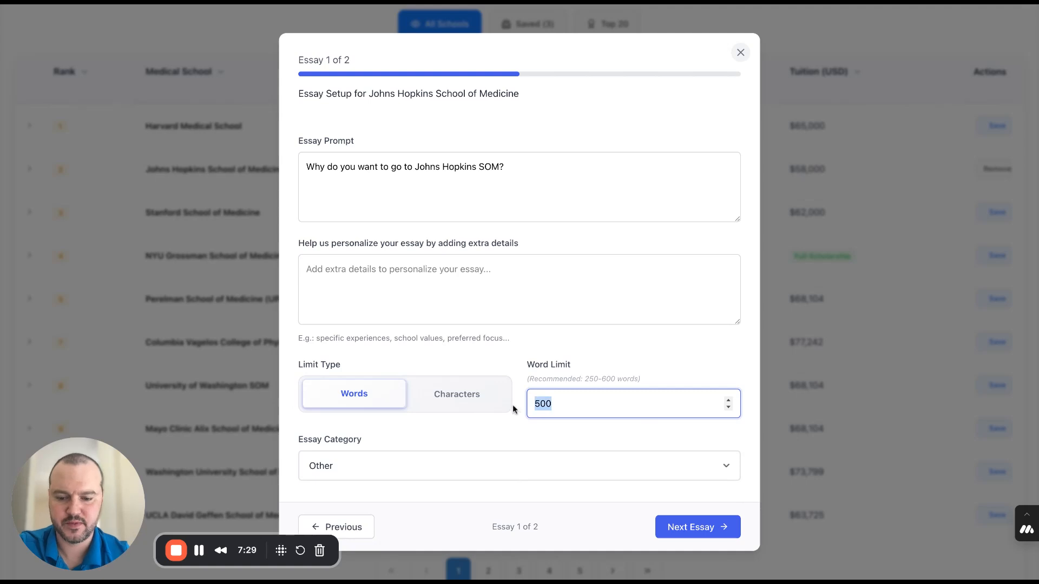
type("300")
left_click(486, 427)
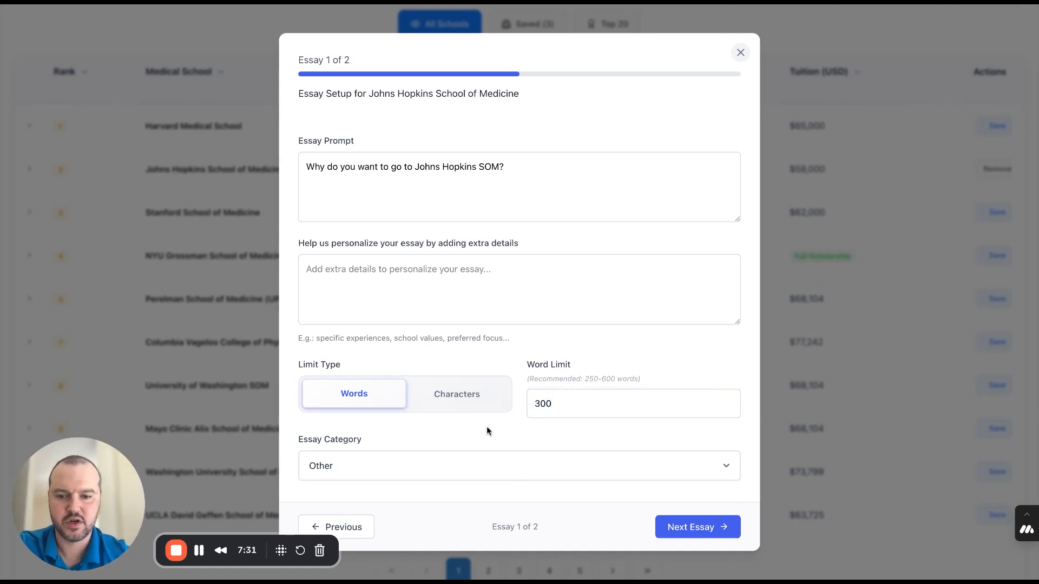
- Assign the first essay to the "Why Our School?" Essay category and proceed to the second essay
left_click(486, 477)
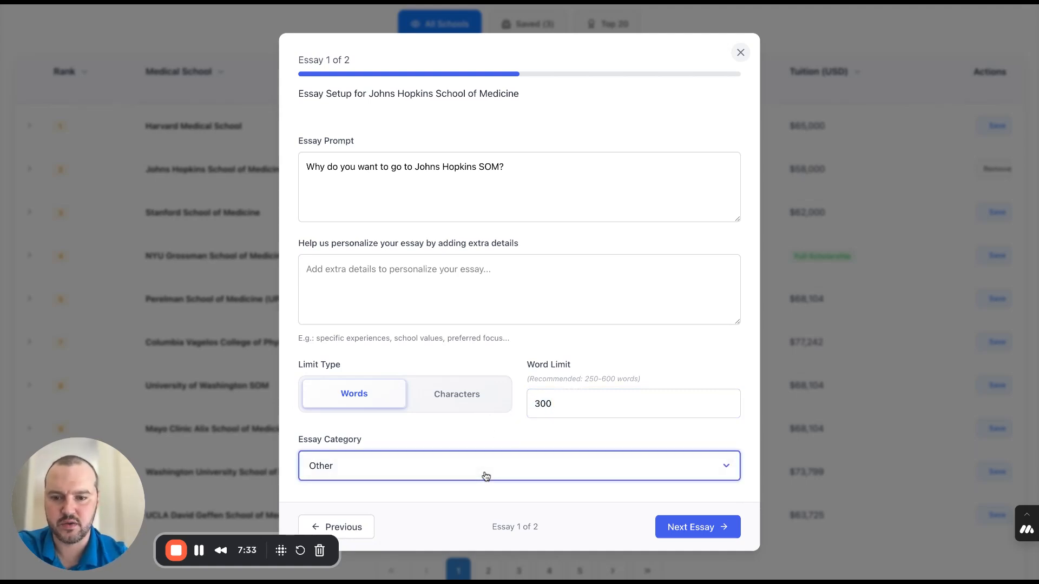
left_click(496, 345)
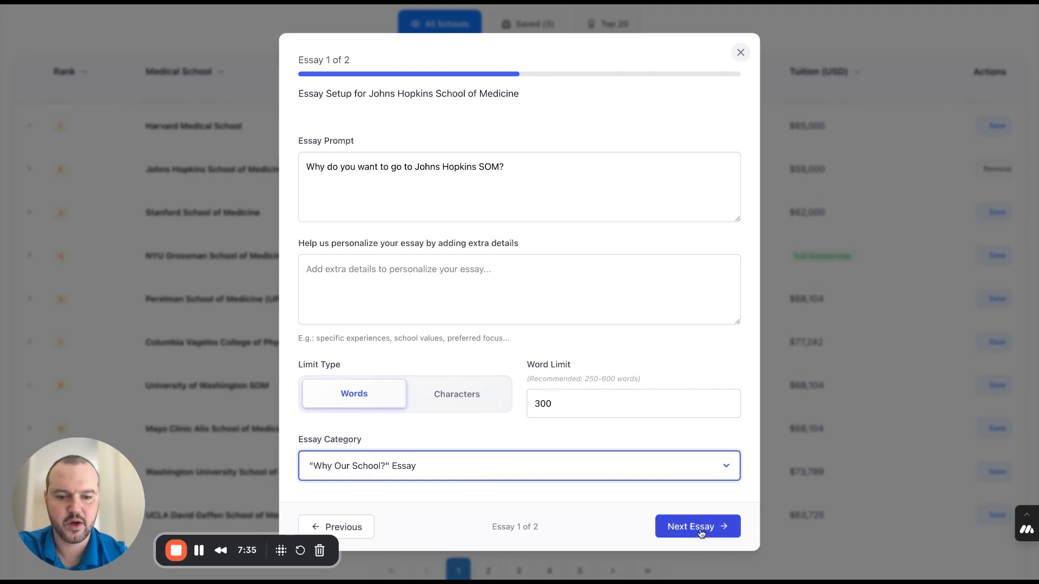
left_click(701, 534)
- Set the second essay's category to Adversity Essay
left_click(595, 172)
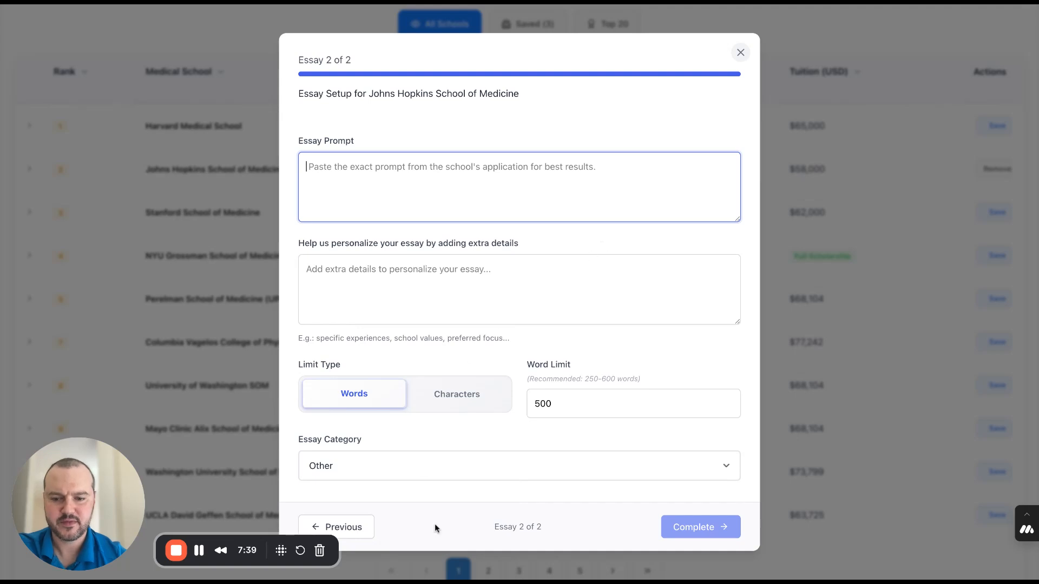
left_click(459, 479)
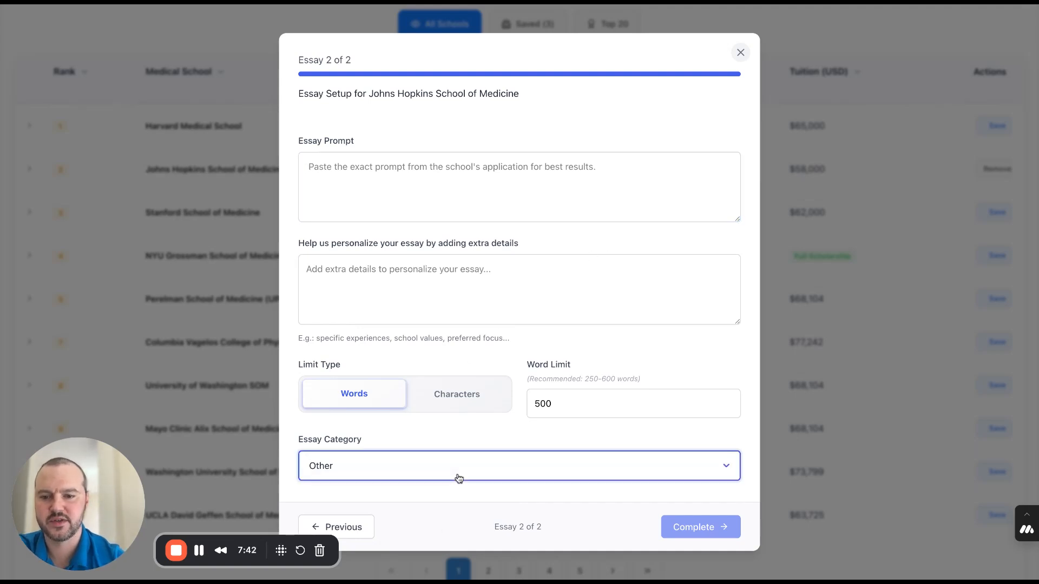
left_click(464, 225)
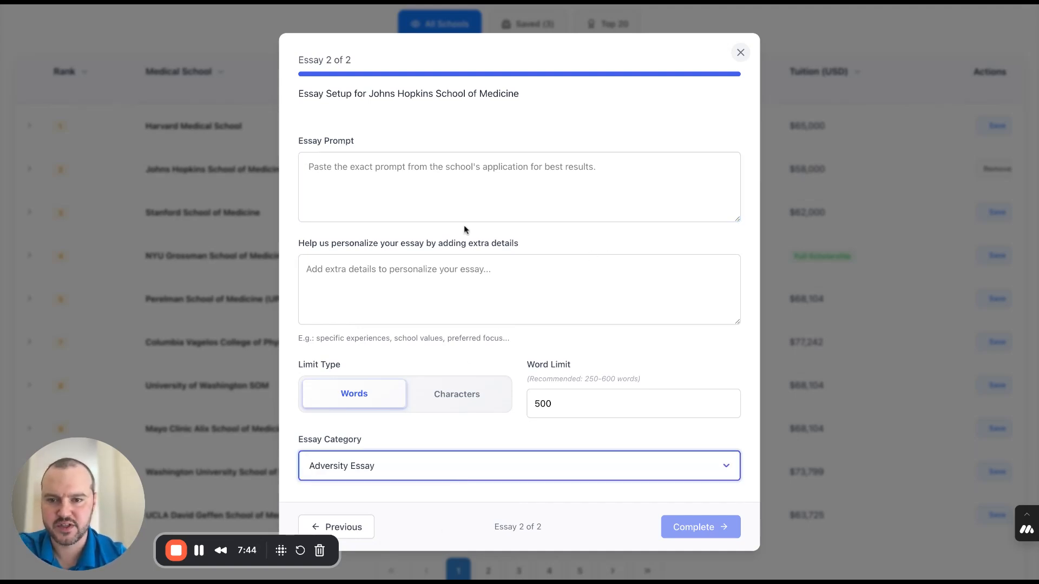
- Enter "Please tell us about a time when you faced significant adversity?" as the second essay's prompt
left_click(464, 202)
type("W")
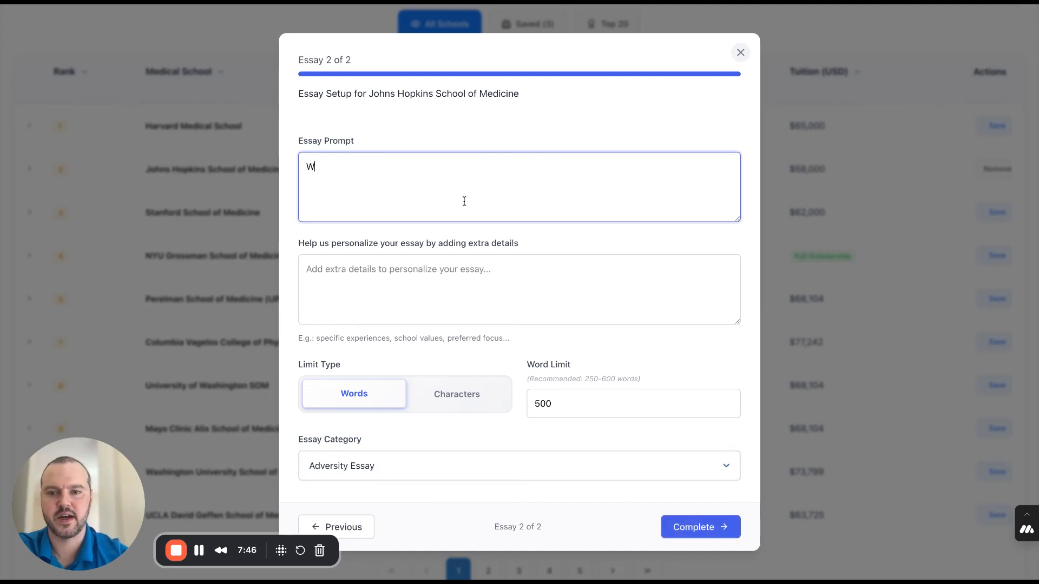
type("h")
key("BackSpace")
key("BackSpace")
type("Plea")
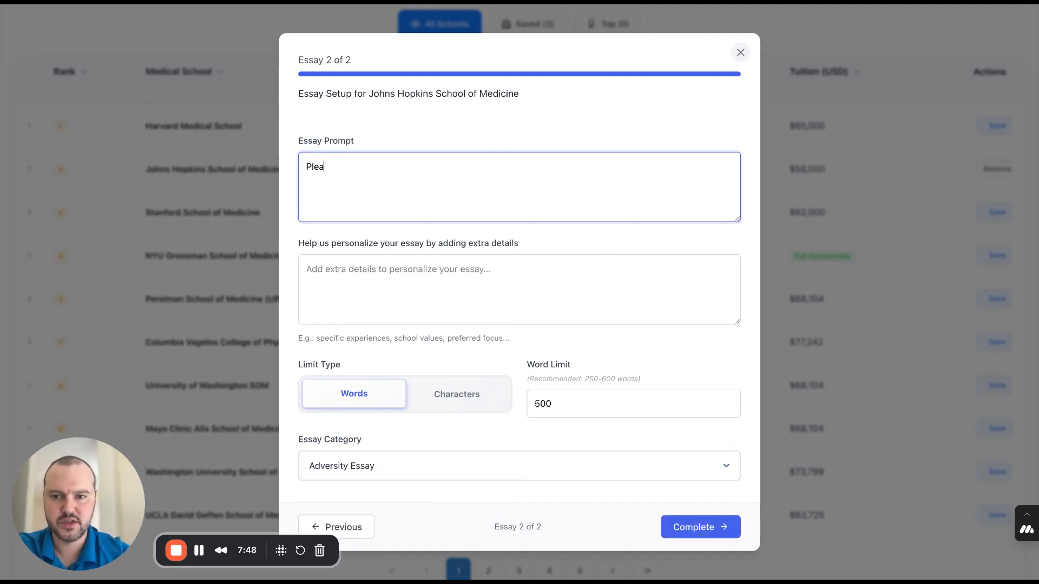
type("se tell us about a t")
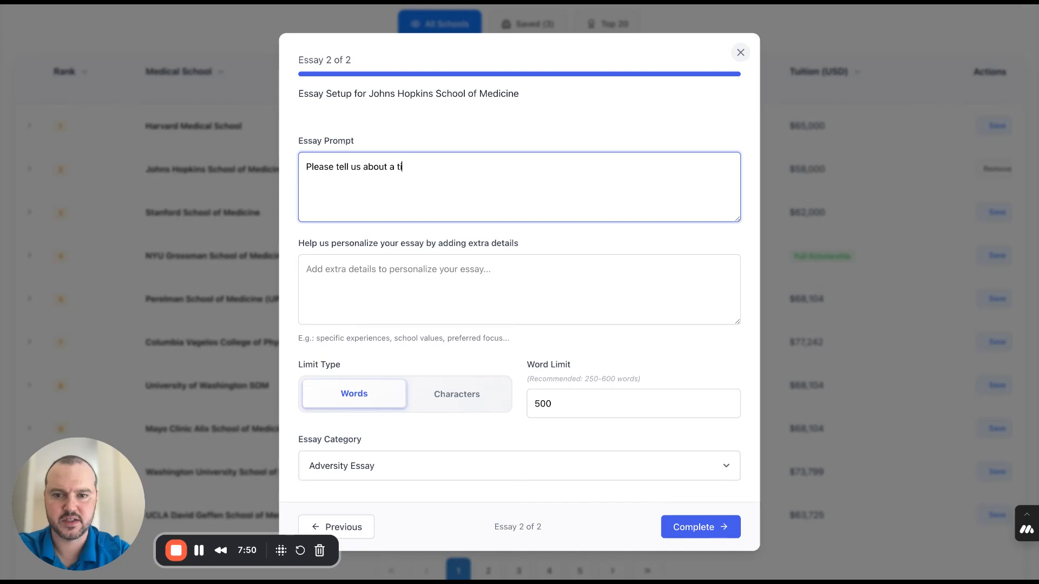
type("ime")
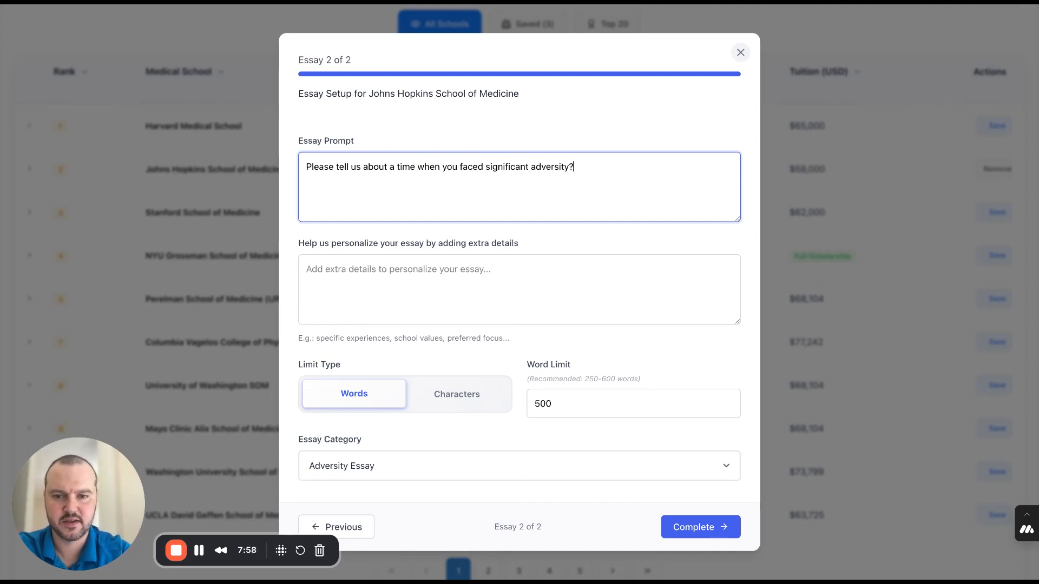
- Add the personalization details "During covid, my volunteering experience" to the second essay
left_click(420, 302)
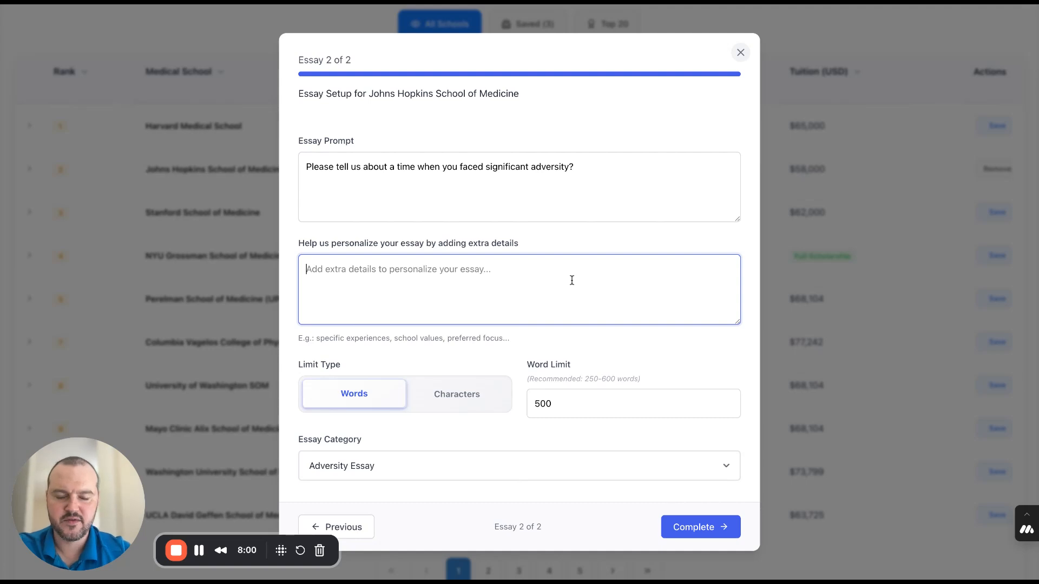
type("During covid, my volunteering")
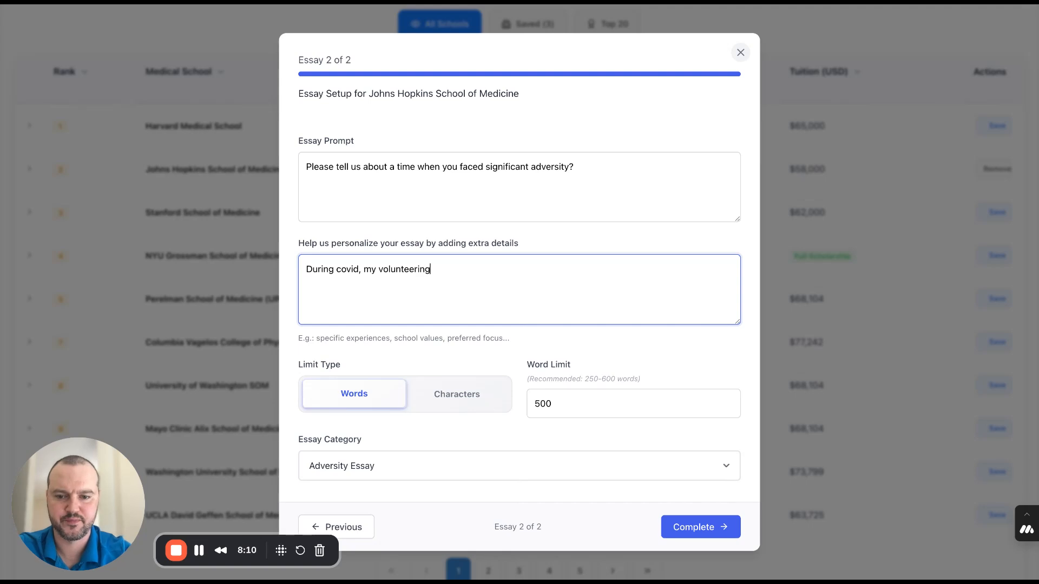
type("experience")
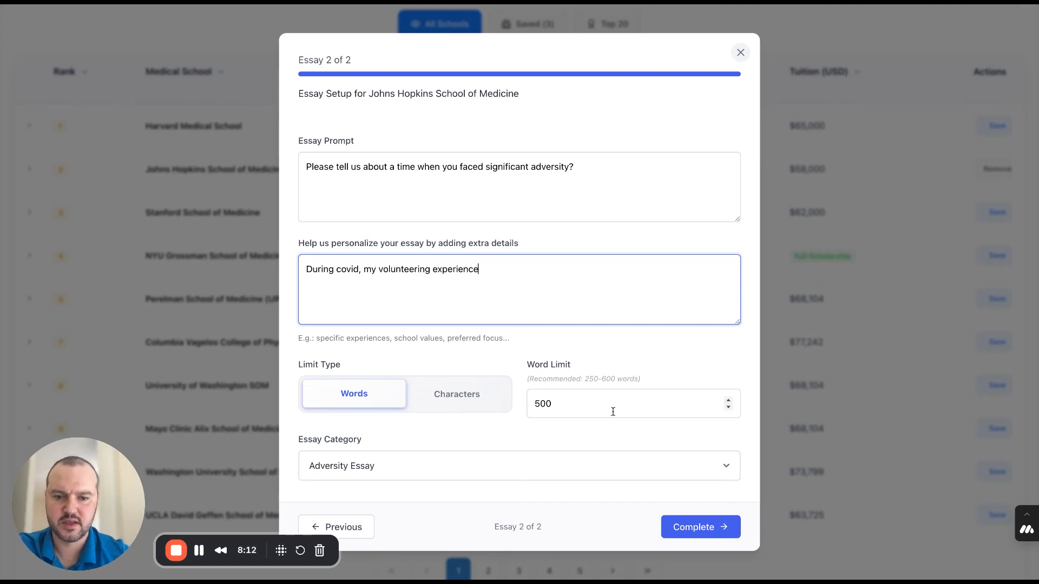
- Set the second essay's limit to 450 words and complete the setup to start generating both essays
left_click(456, 401)
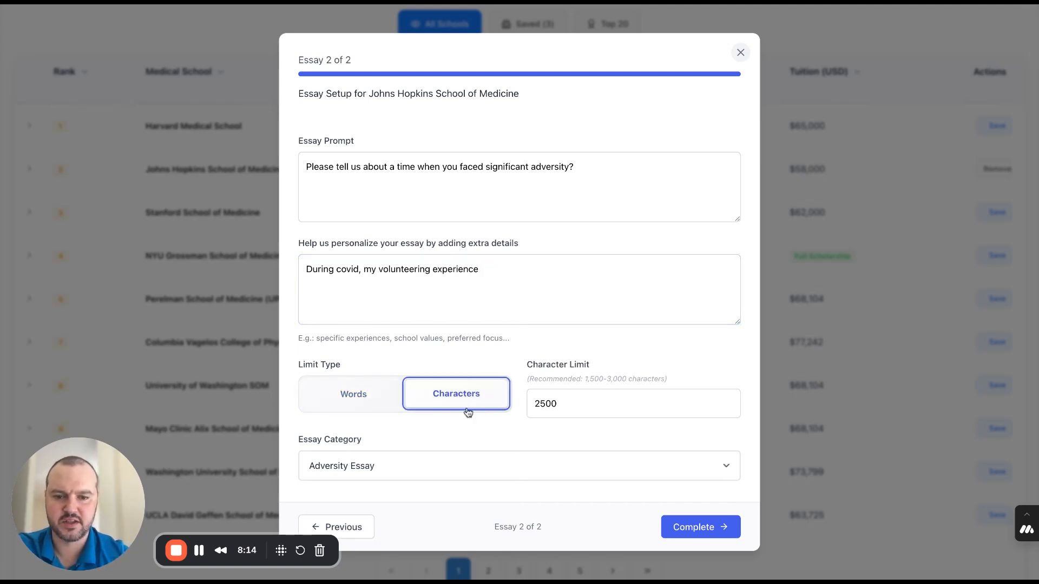
left_click(385, 401)
left_click(533, 404)
left_click_drag(534, 404, 575, 410)
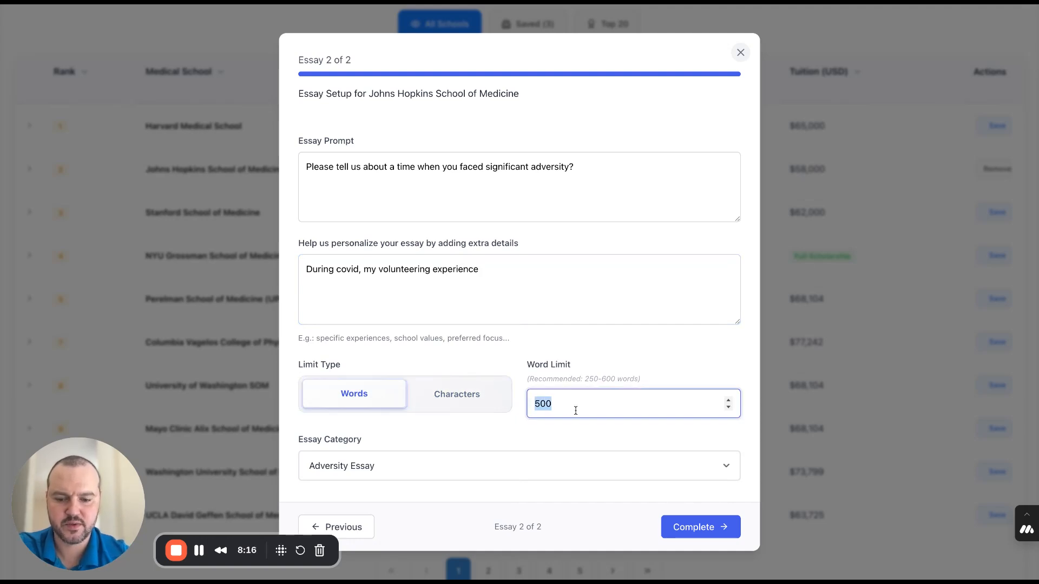
type("45")
key("Tab")
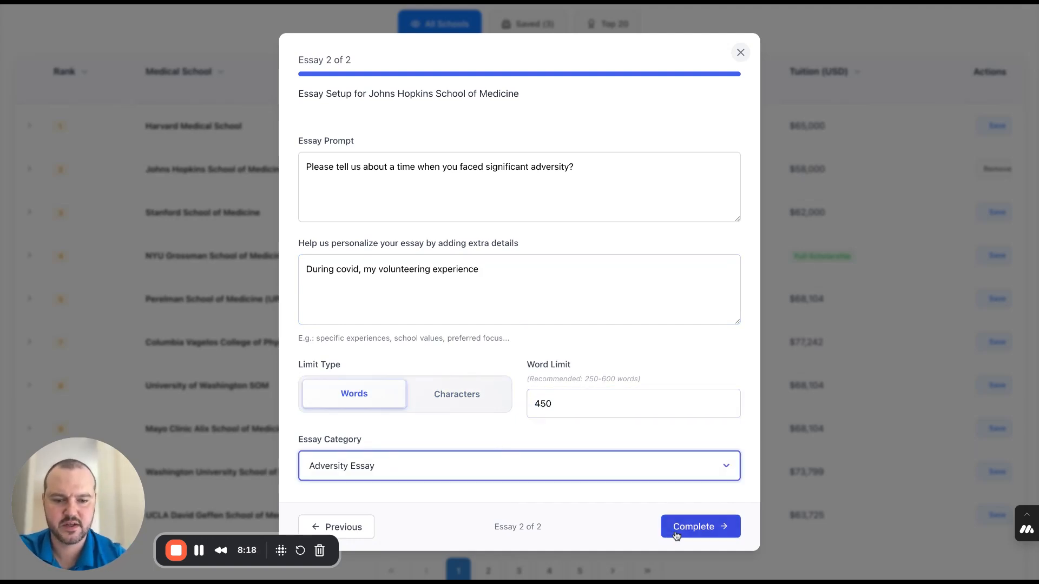
left_click(685, 528)
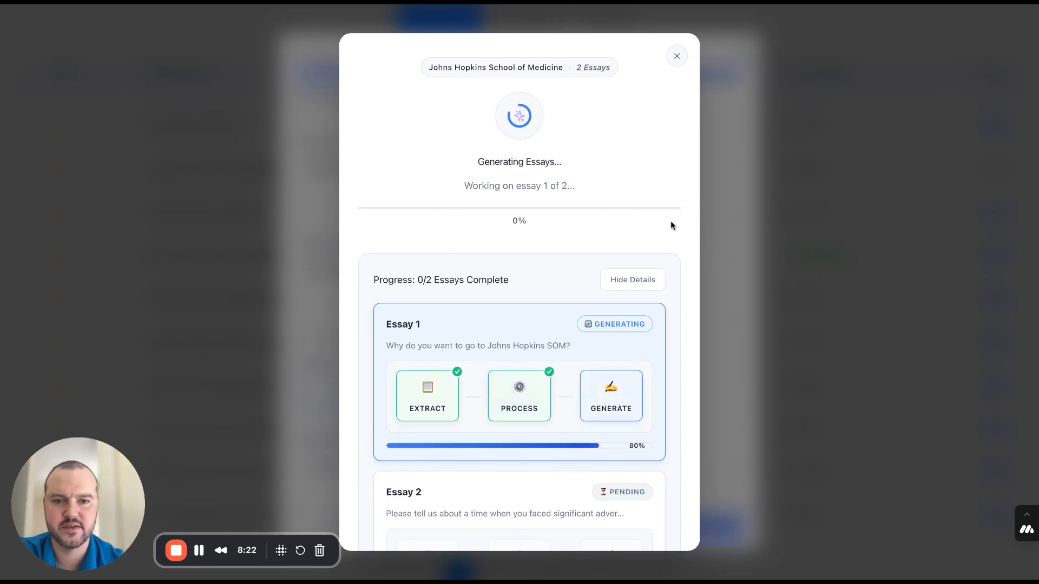
- Examine the generation progress of the two Johns Hopkins essays, including the extract, process and generate stages
scroll(671, 221, "down", 2)
scroll(671, 224, "down", 3)
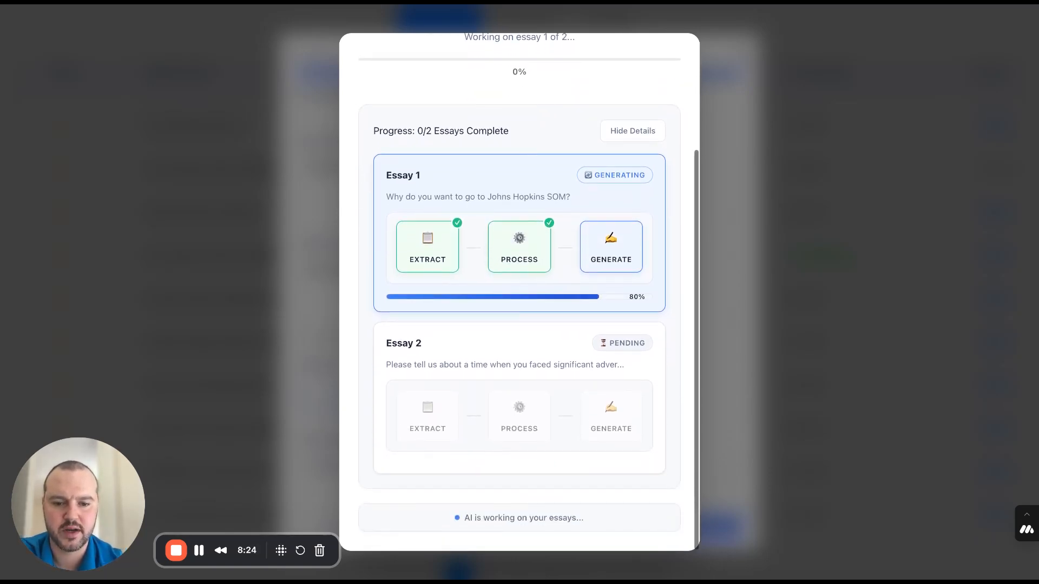
scroll(520, 292, "up", 5)
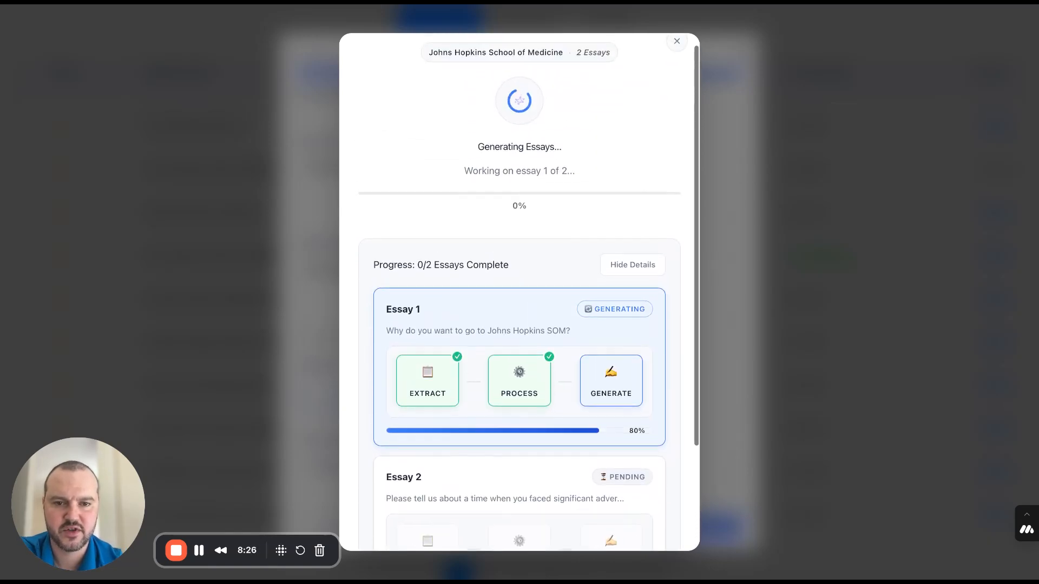
scroll(520, 293, "down", 2)
scroll(519, 292, "down", 4)
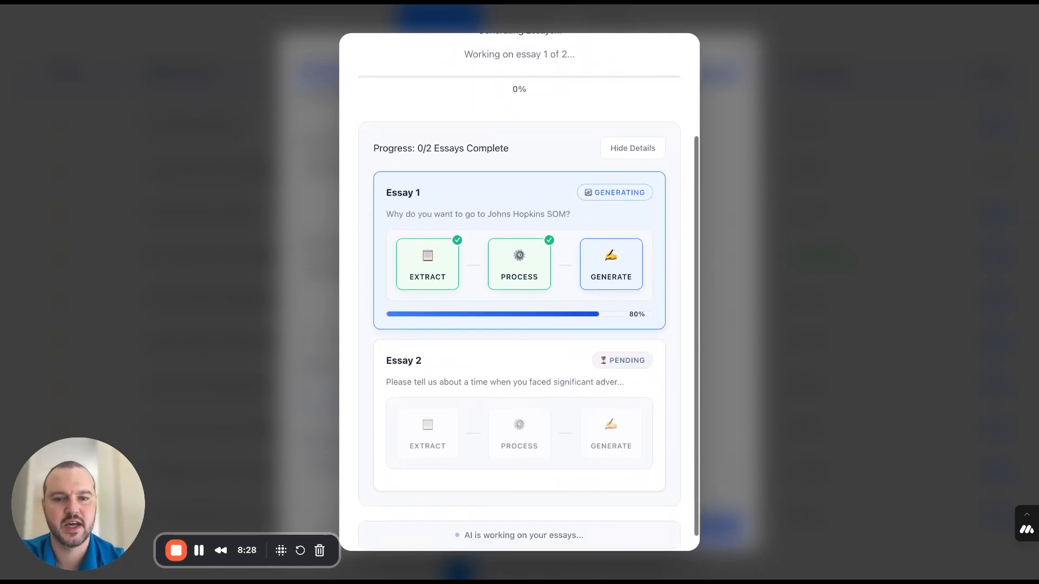
scroll(520, 293, "up", 5)
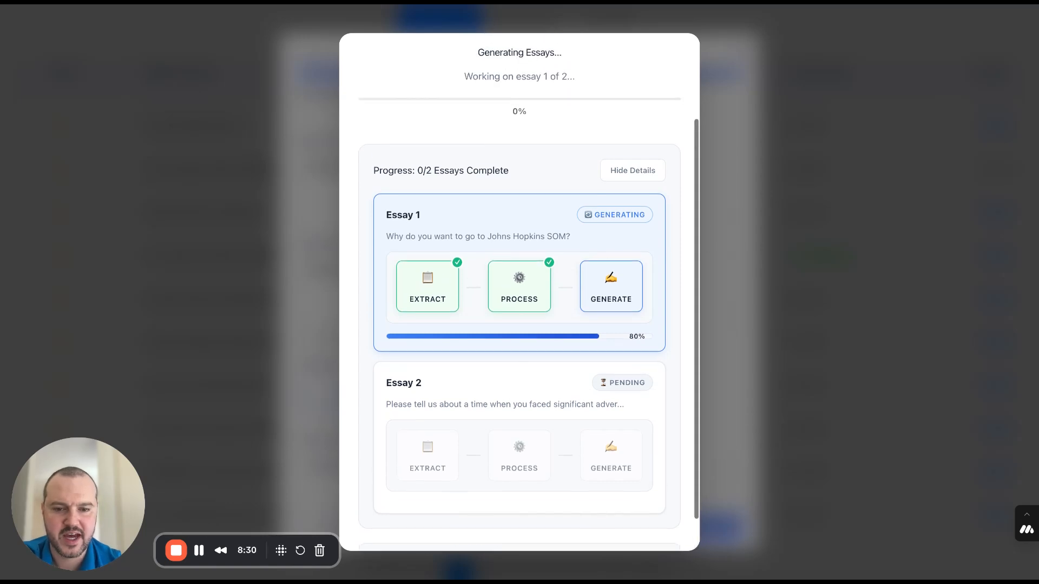
scroll(520, 292, "down", 1)
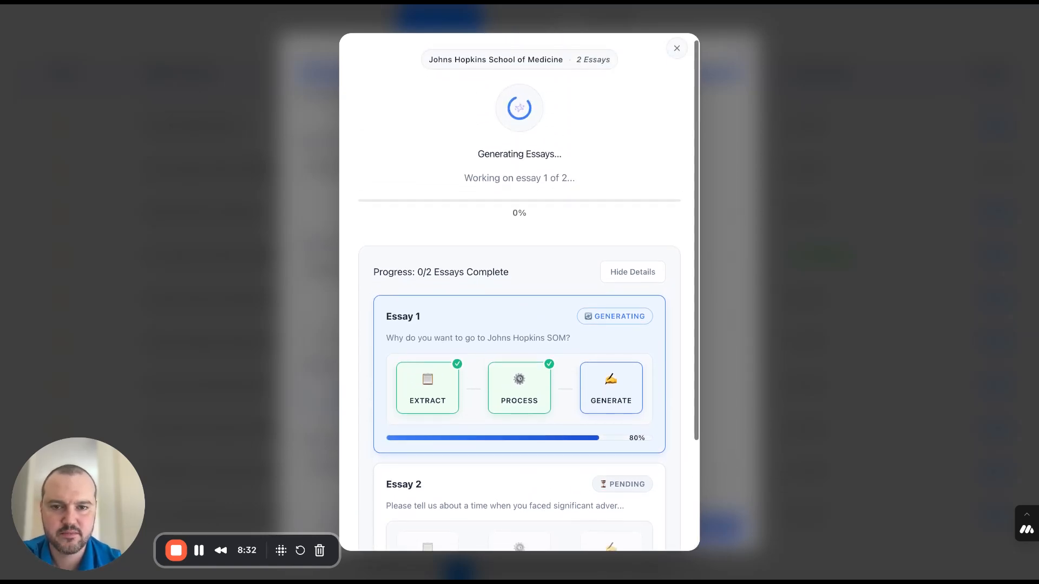
- Follow the remaining generation stages of the significant-adversity essay through to completion
scroll(519, 292, "down", 1)
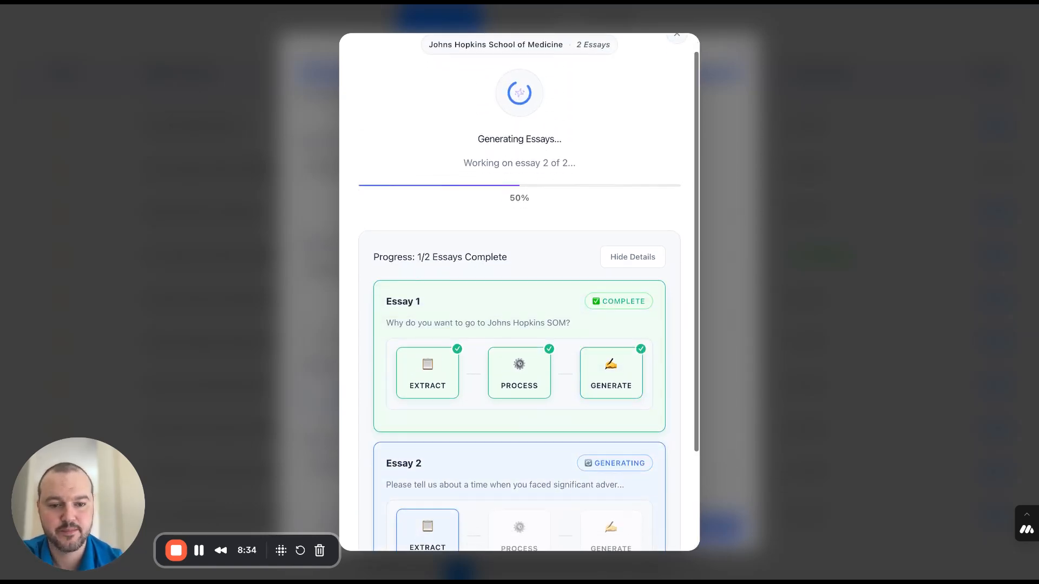
scroll(520, 292, "up", 1)
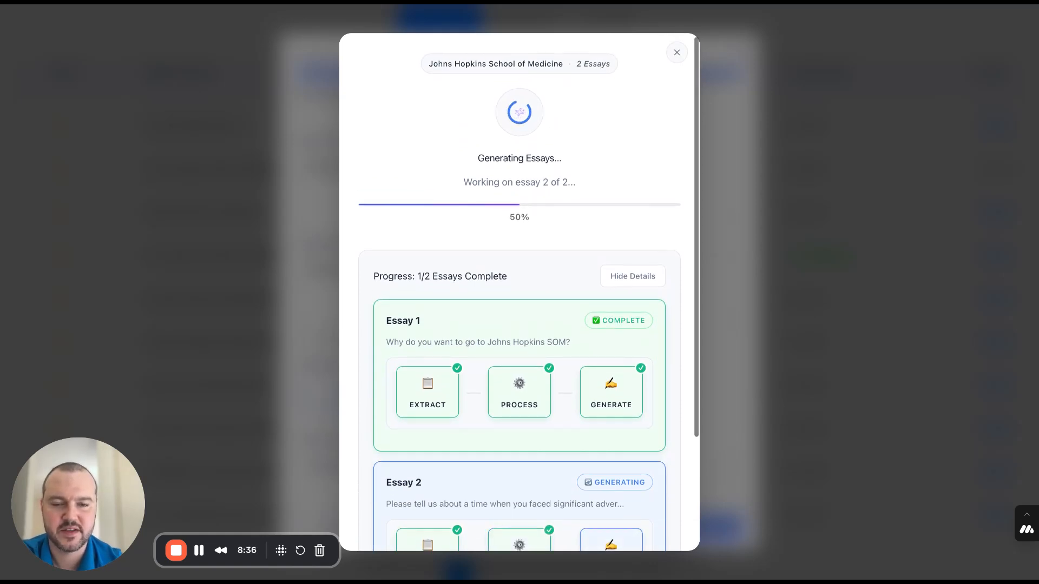
scroll(519, 293, "down", 3)
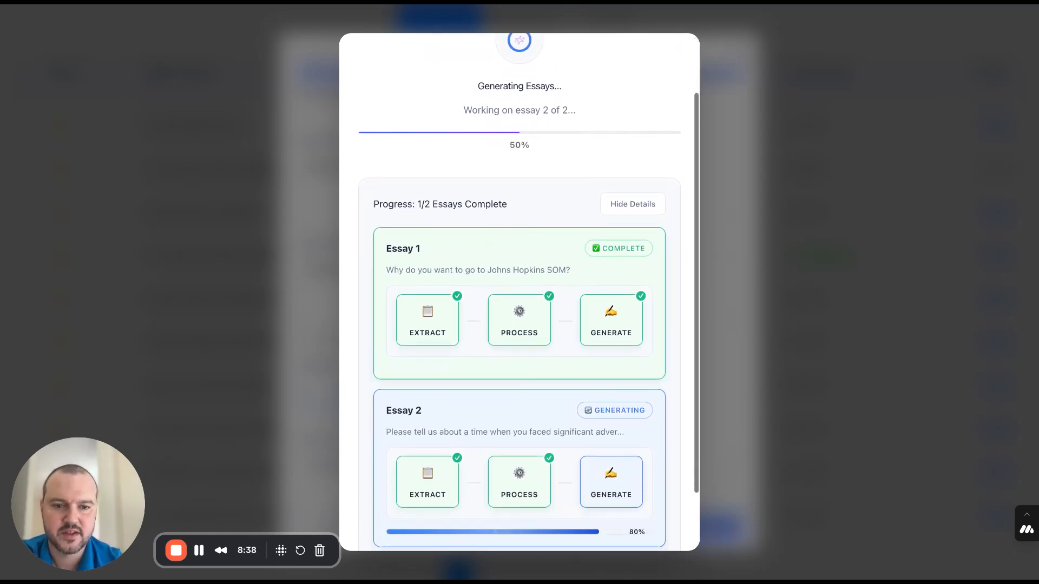
scroll(520, 292, "down", 1)
scroll(520, 293, "up", 1)
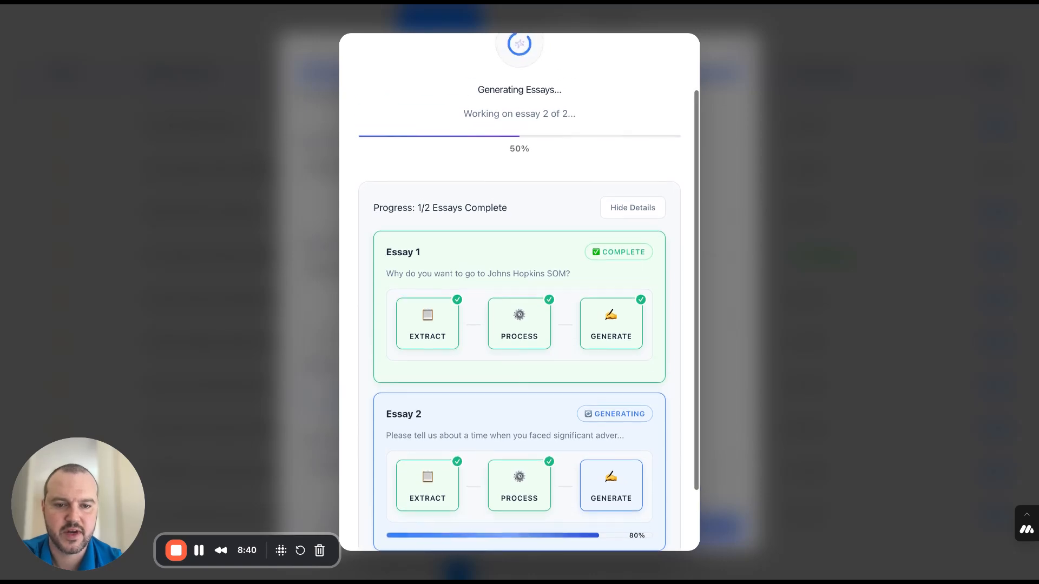
scroll(519, 292, "up", 2)
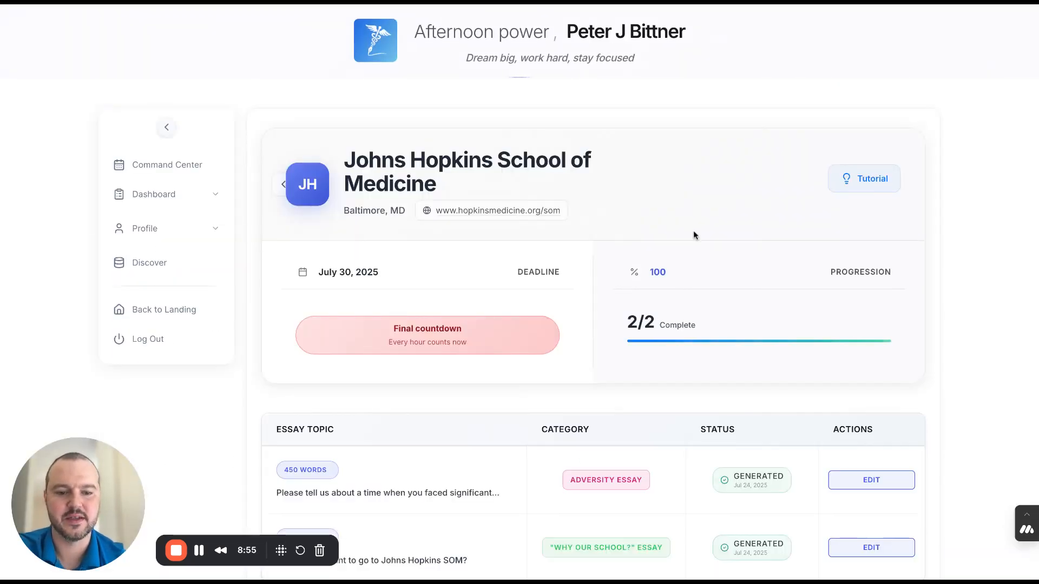
- Review the Johns Hopkins overview, including the deadline, progression and the topic, category and status of both essays
scroll(694, 234, "down", 2)
scroll(693, 231, "down", 3)
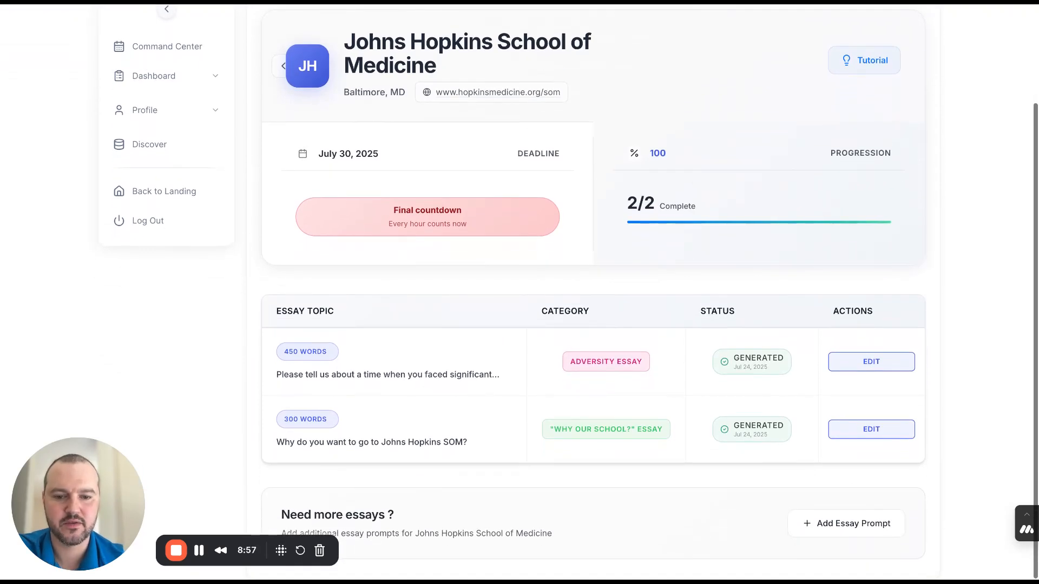
scroll(621, 291, "up", 4)
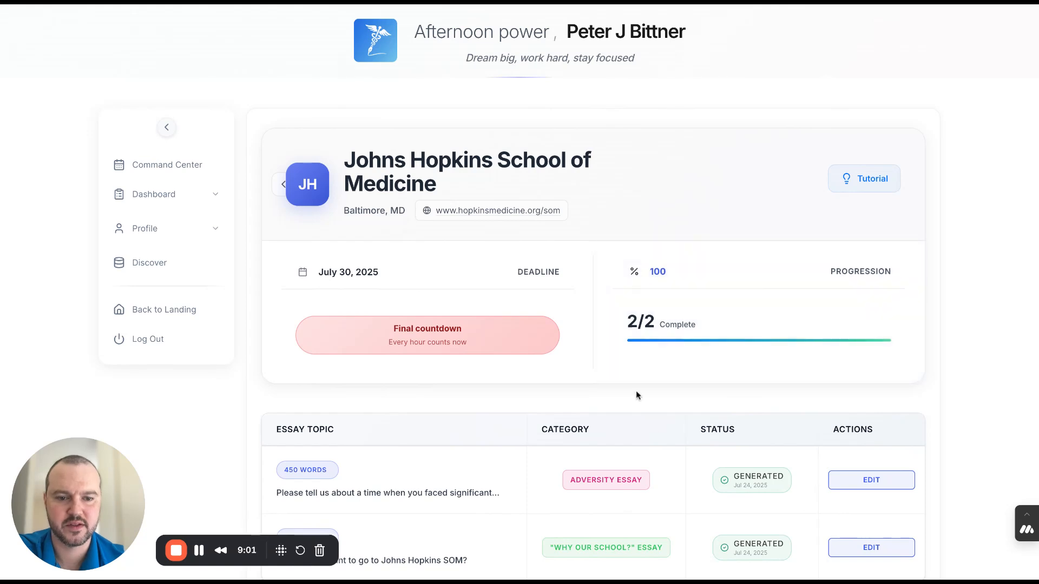
scroll(644, 411, "down", 2)
scroll(650, 425, "down", 2)
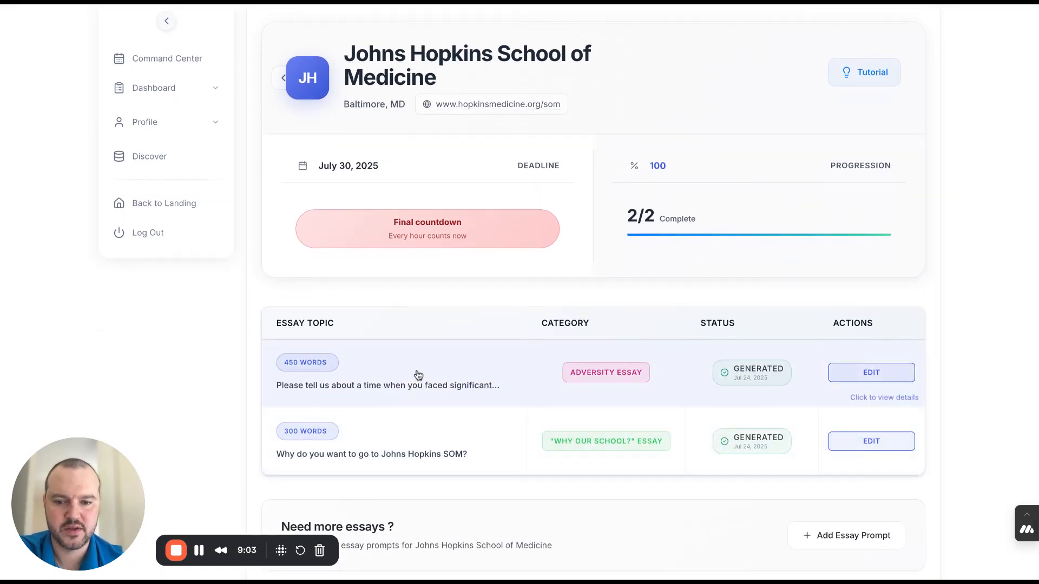
- Open the adversity essay and read the full text of its Version 1, closing the reading view when done
left_click(483, 375)
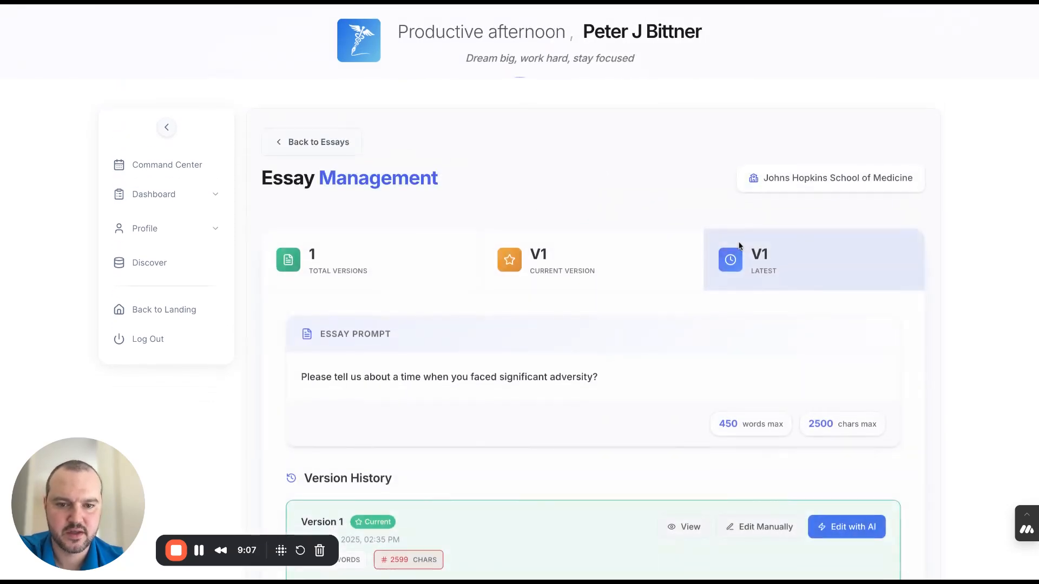
scroll(688, 395, "down", 3)
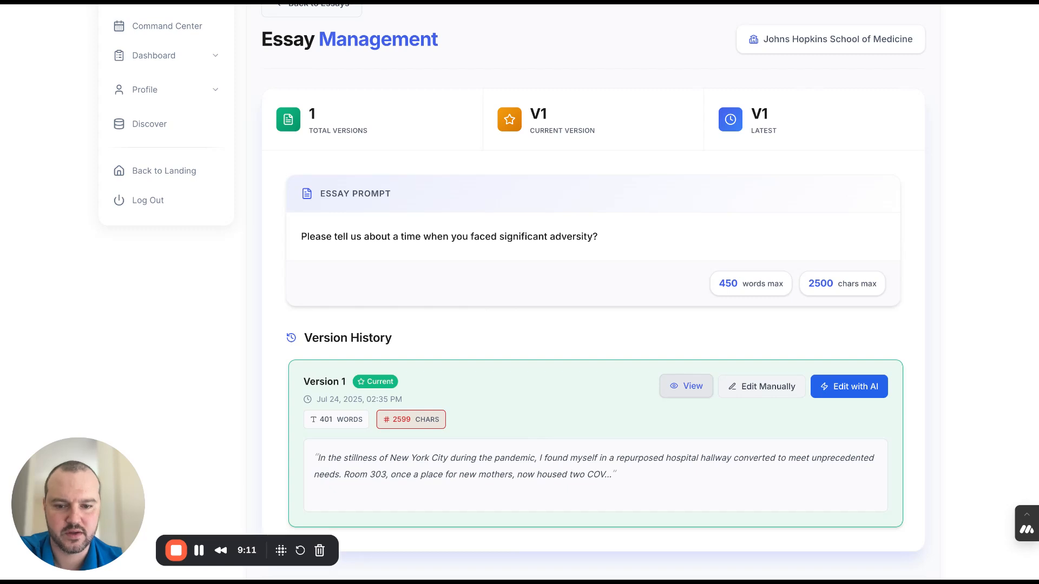
left_click(686, 386)
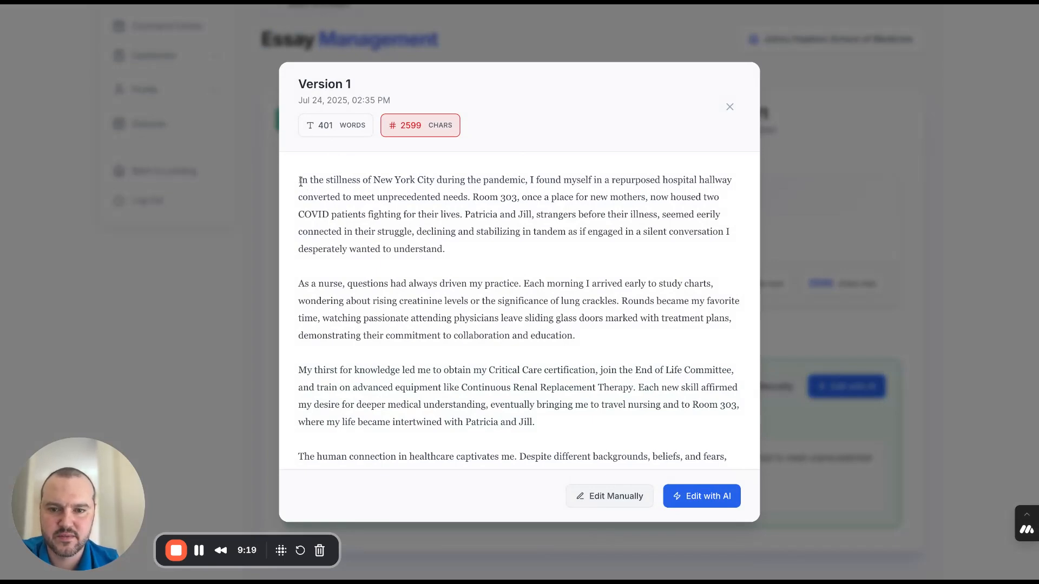
left_click_drag(300, 182, 434, 269)
scroll(481, 360, "down", 4)
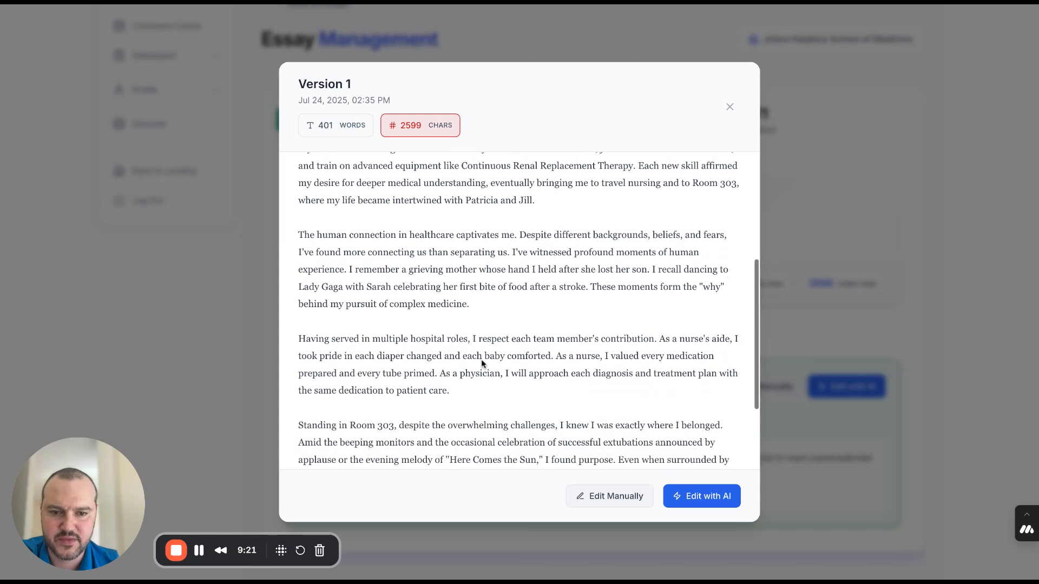
scroll(482, 359, "down", 3)
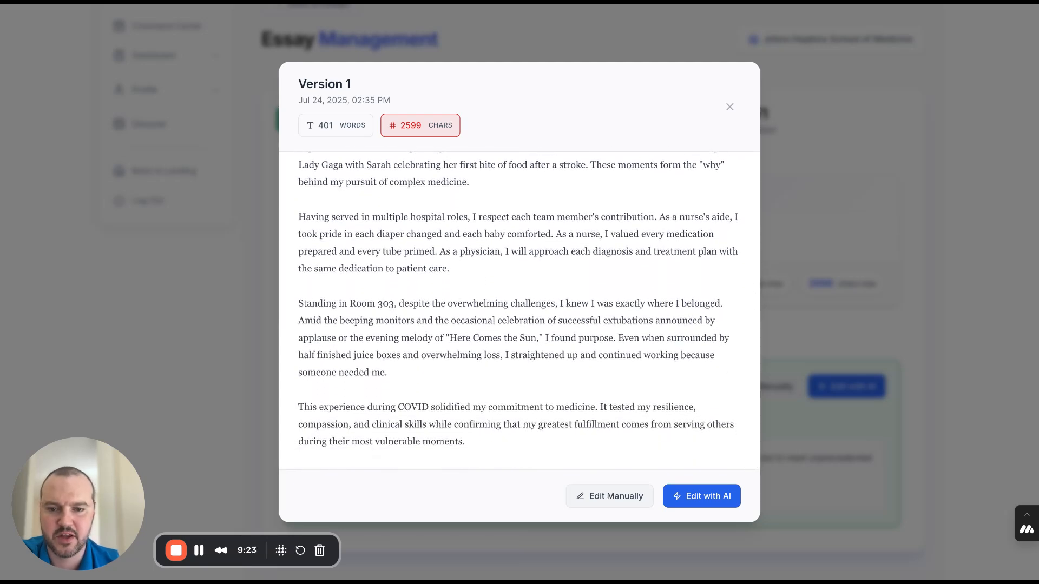
scroll(497, 315, "up", 7)
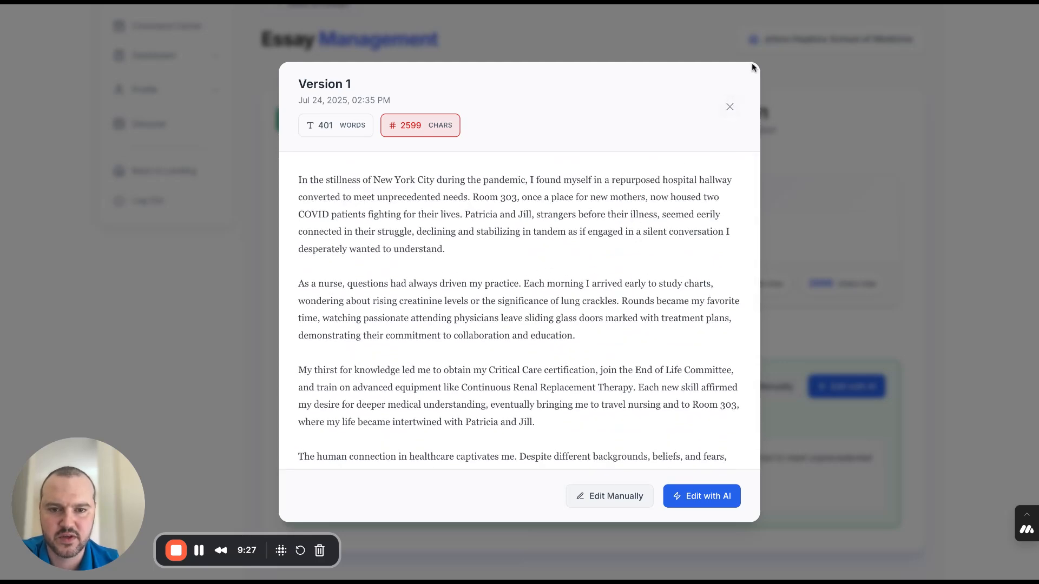
left_click(766, 48)
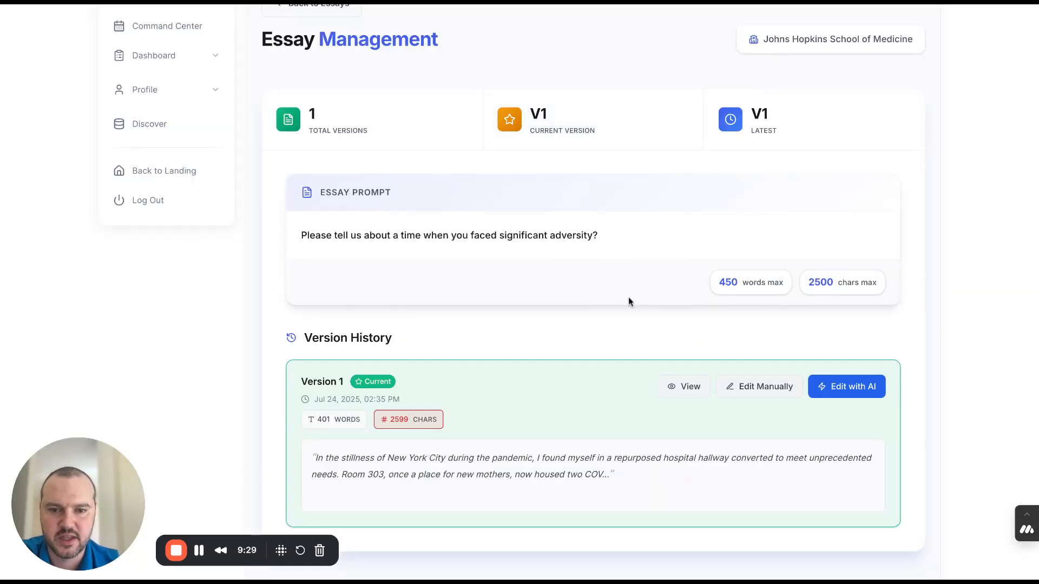
- Manually edit Version 1 by adding the sentence "Here are words." to the end of the fourth paragraph, and save the changes
scroll(582, 334, "down", 2)
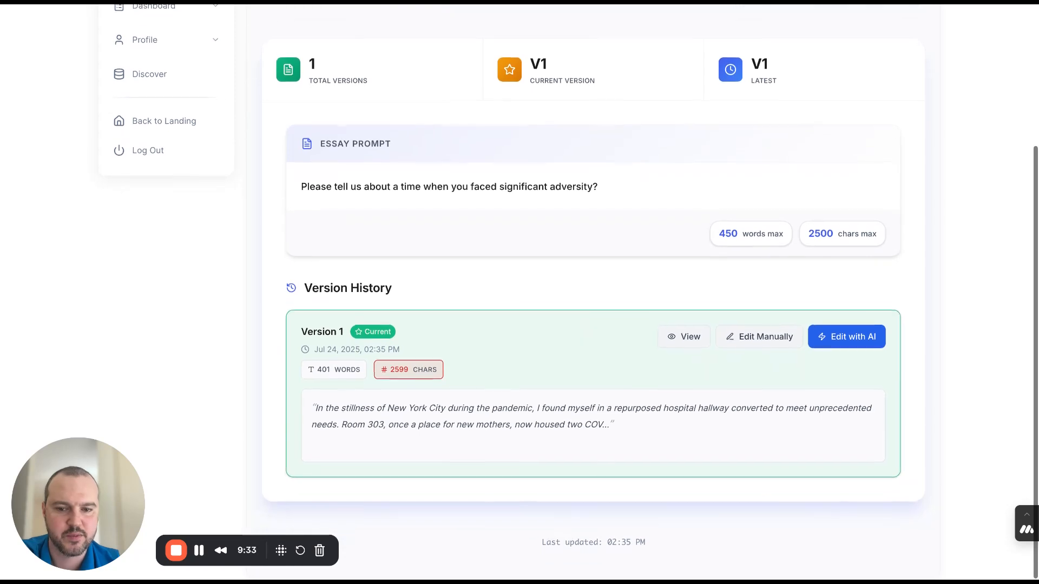
scroll(906, 196, "up", 5)
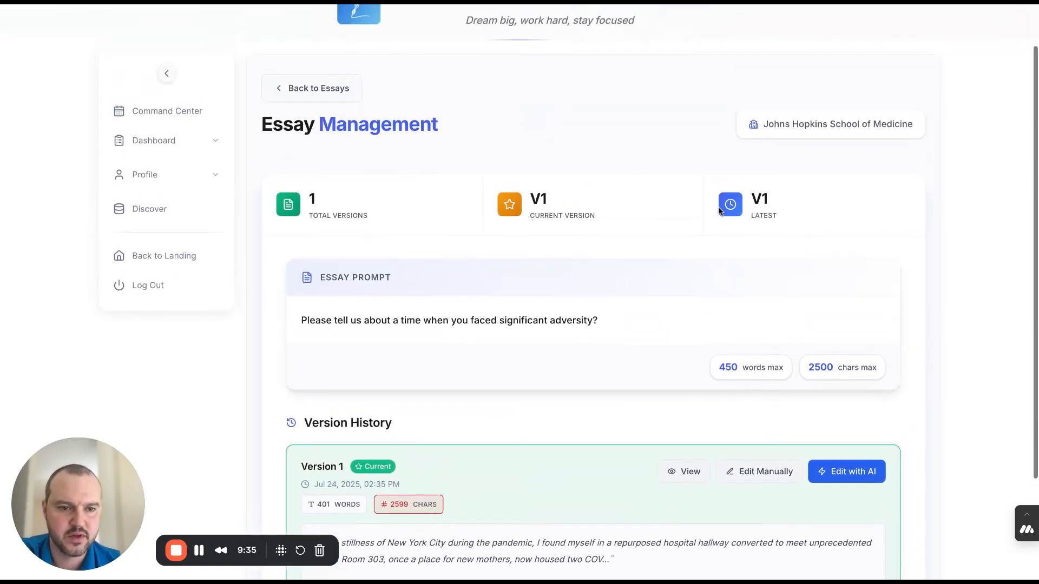
scroll(889, 219, "down", 3)
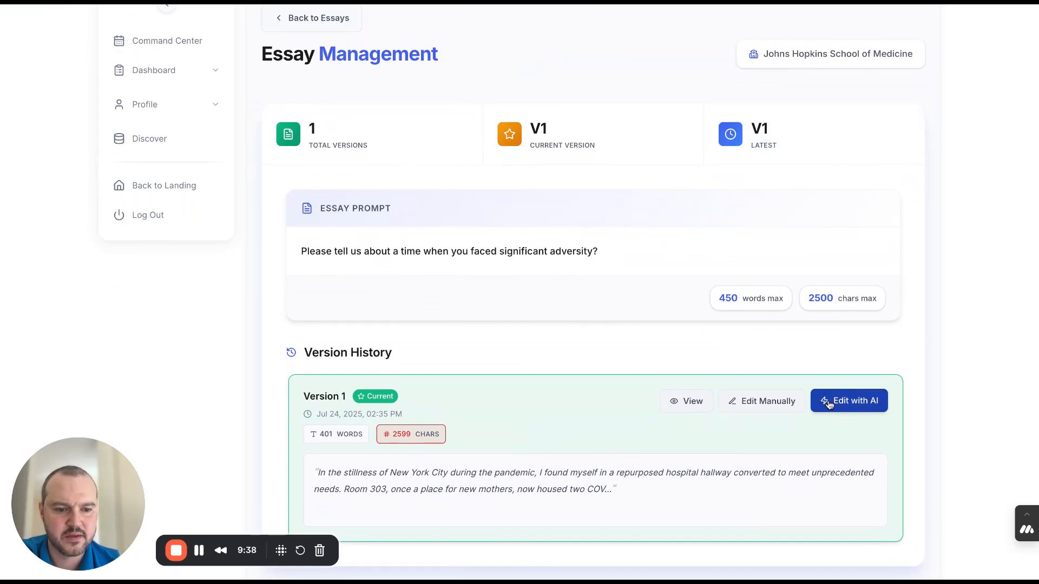
left_click(774, 403)
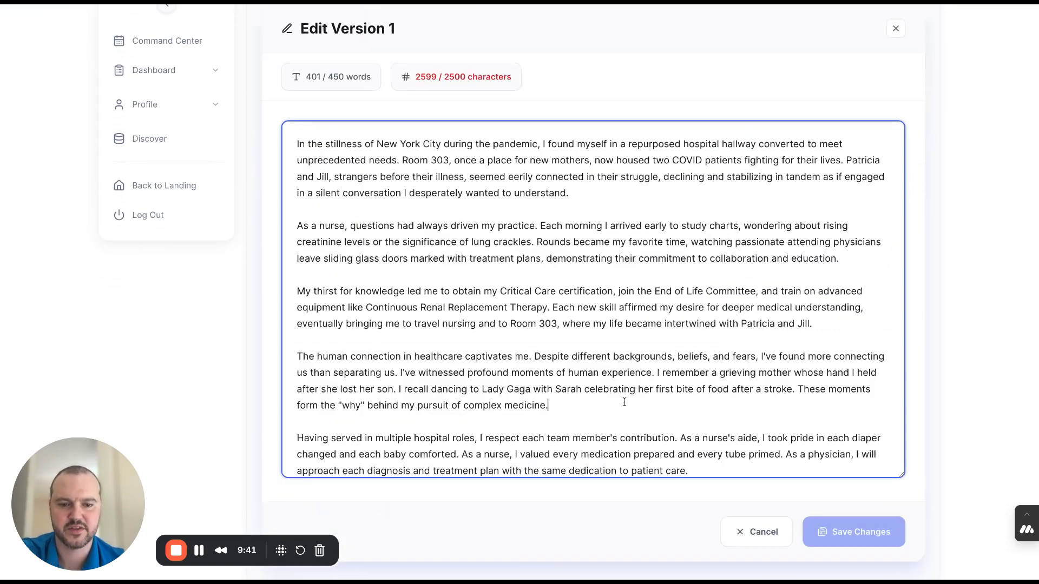
type("Here are wro")
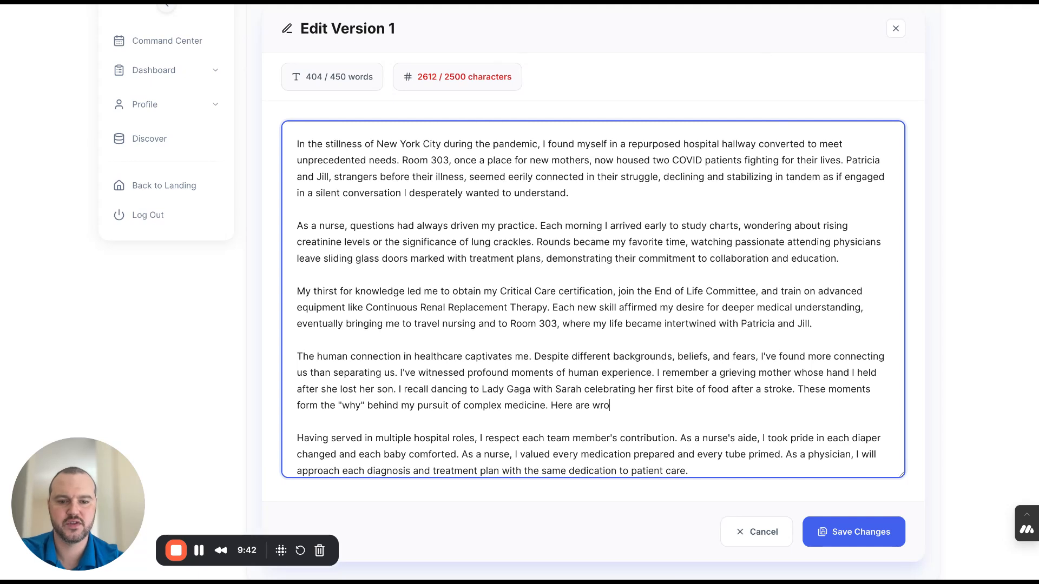
key("BackSpace")
key("BackSpace")
type("ords.")
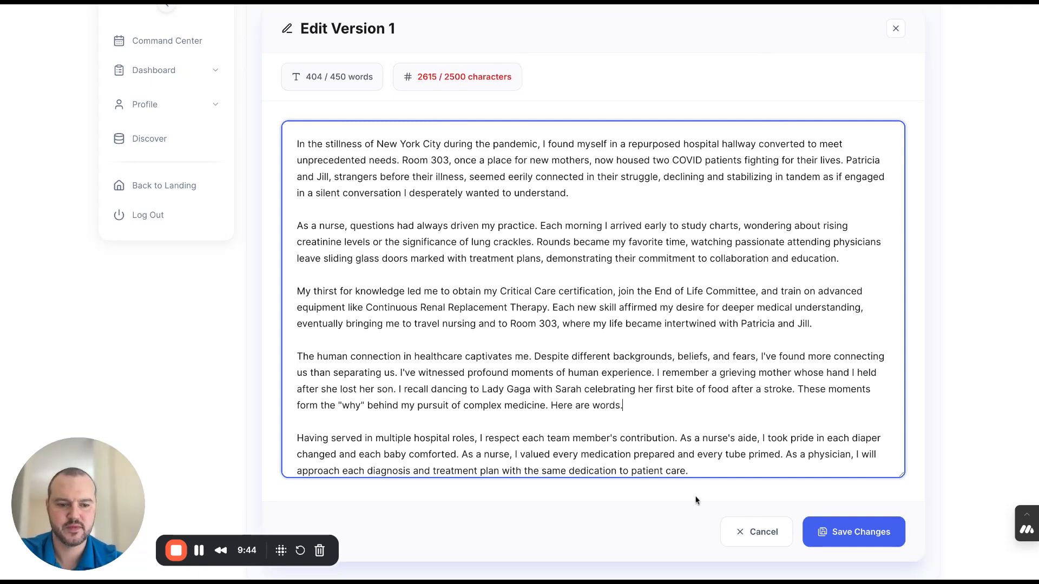
left_click(857, 537)
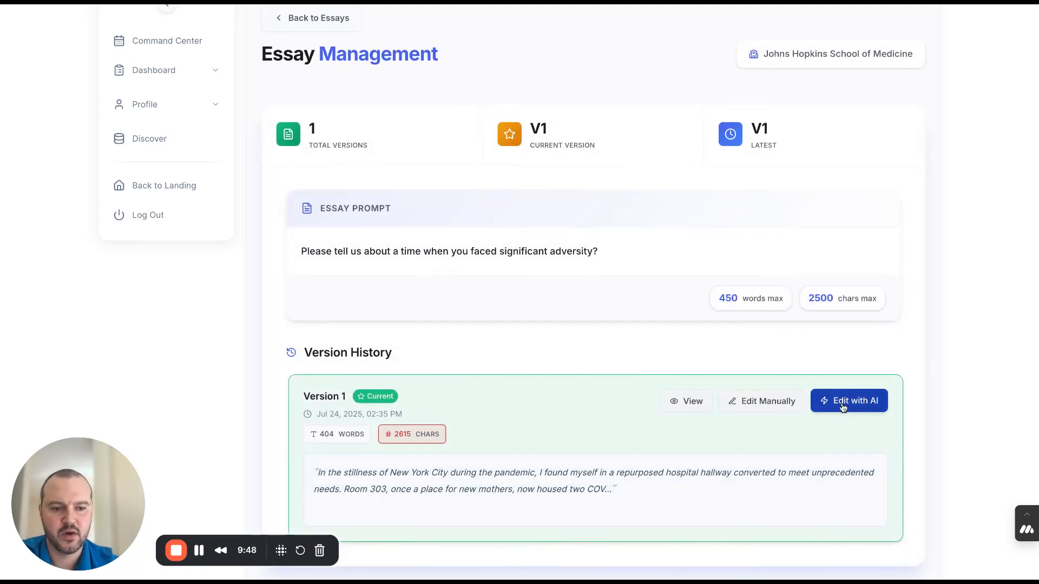
- Start an AI revision of Version 1 and select the essay's first two paragraphs for the first revision note
left_click(842, 407)
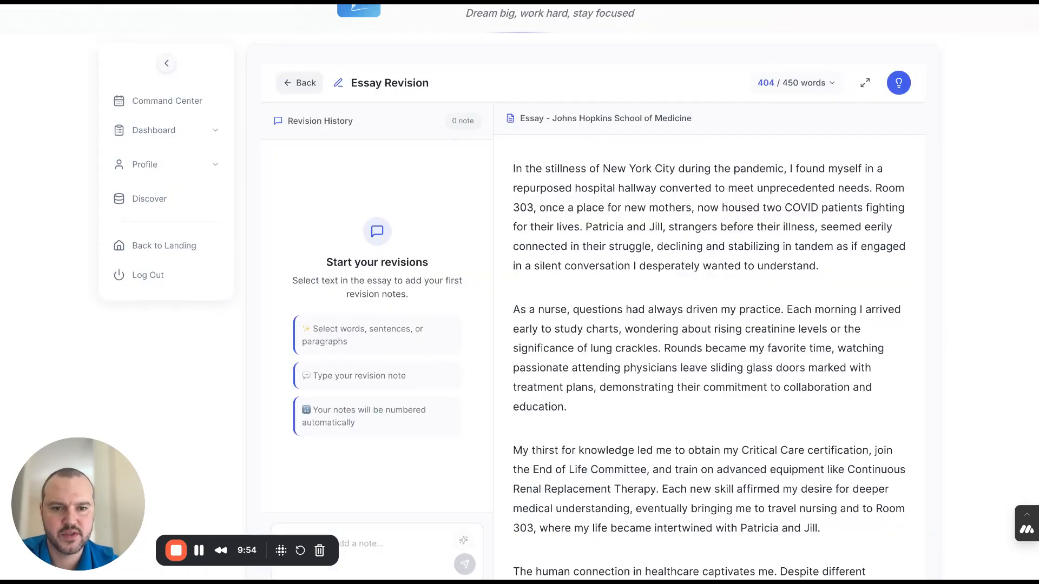
left_click_drag(513, 168, 704, 408)
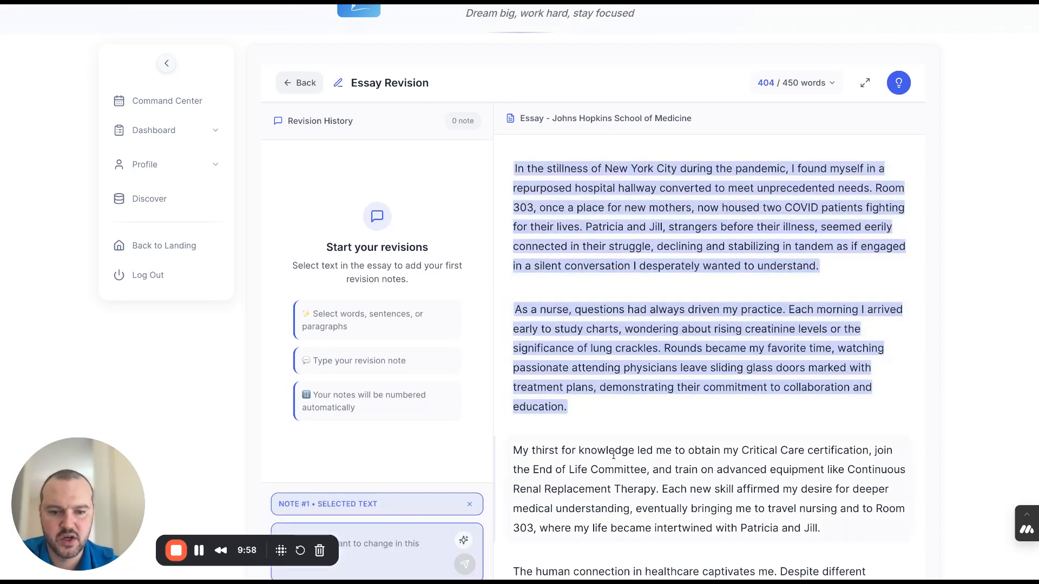
left_click_drag(629, 450, 586, 449)
left_click(444, 492)
scroll(444, 492, "down", 2)
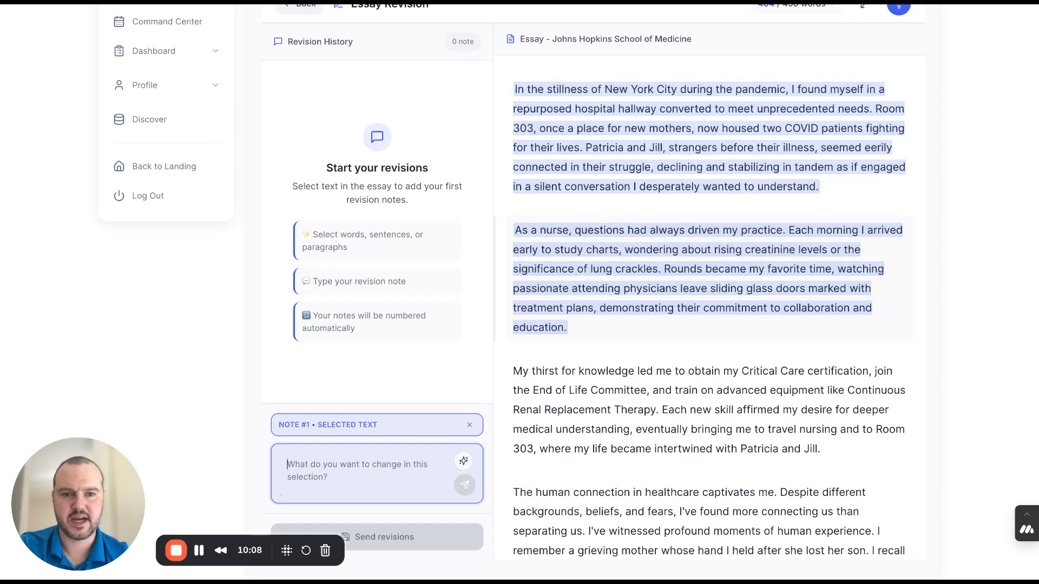
- Write the first note "I want to start the first paragraph with an action verb!", also select "End of Life Committee", and submit the note
type("I w")
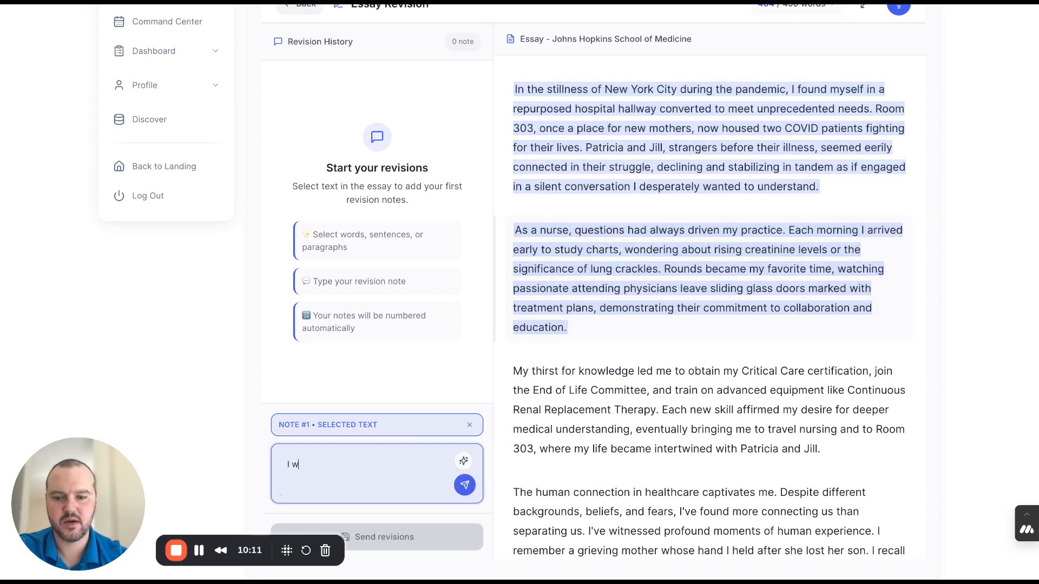
type("ant to start t")
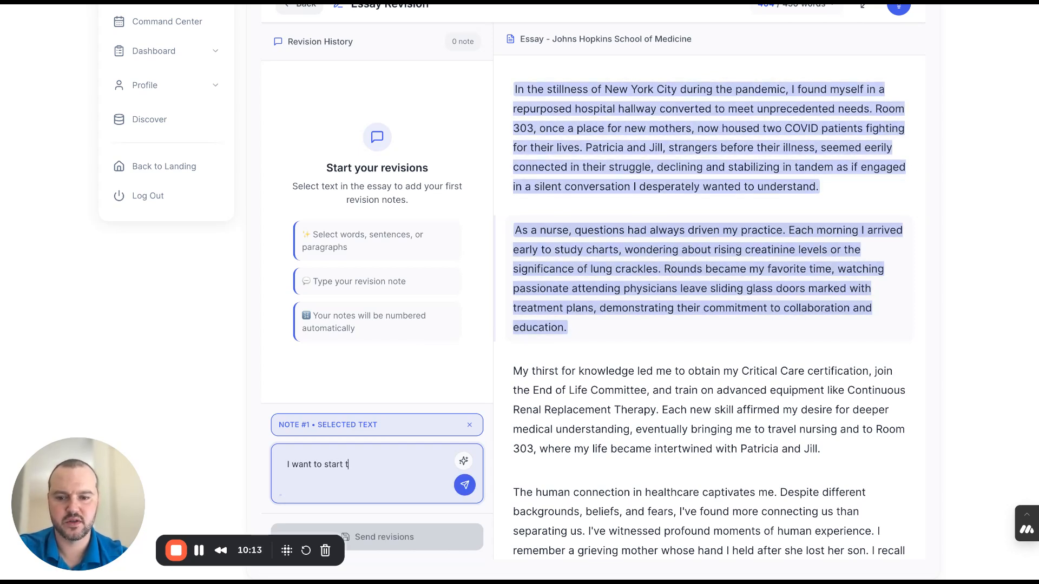
type("he first para")
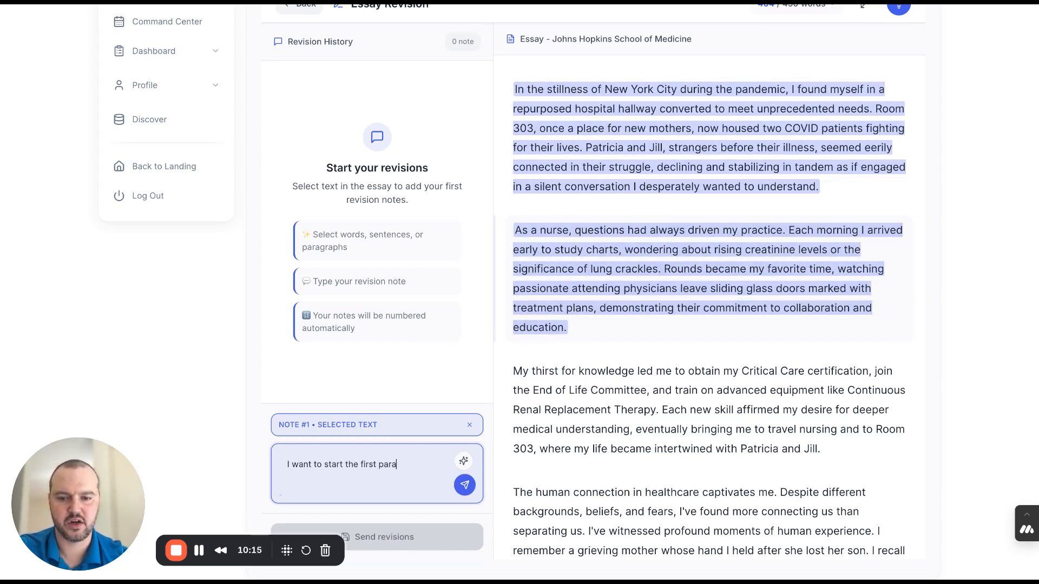
type("graph with")
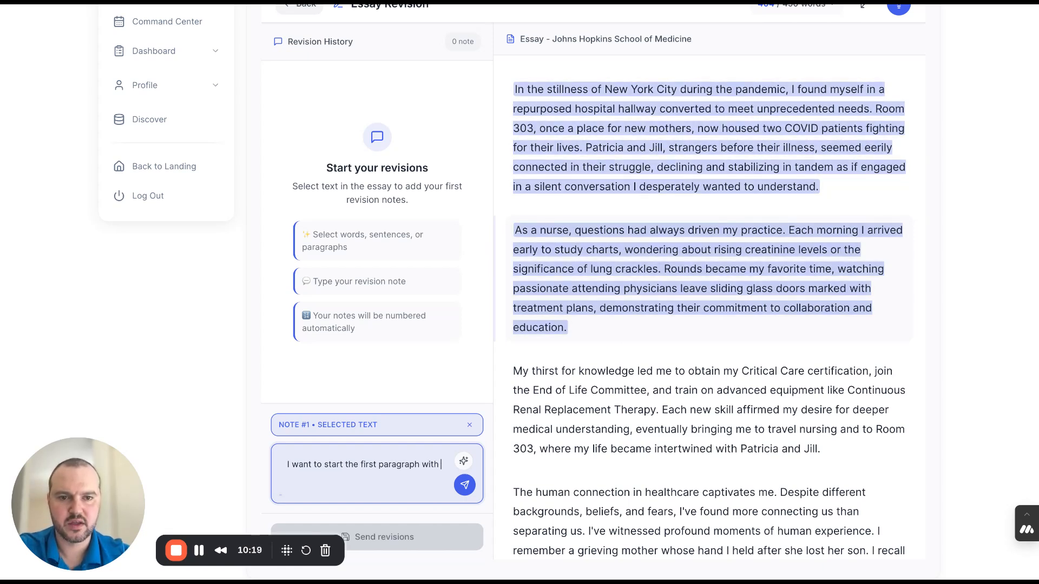
type(" an action ")
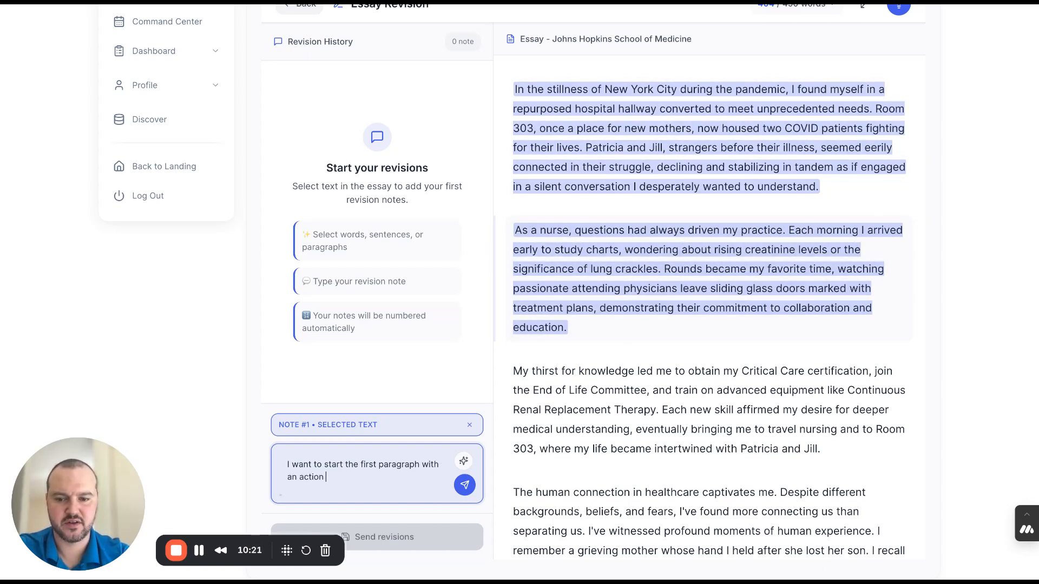
type("verb!")
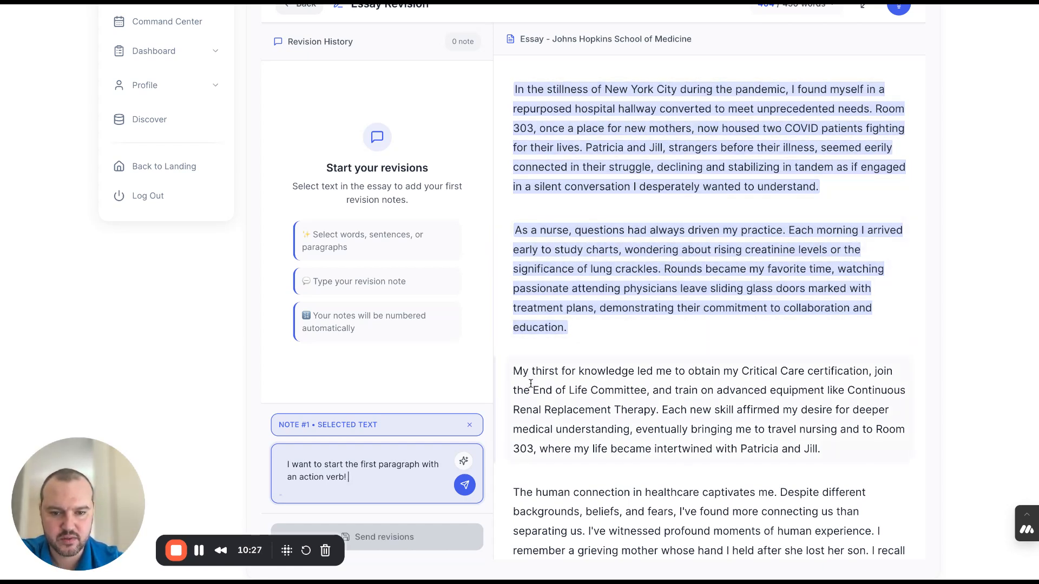
left_click_drag(532, 389, 648, 390)
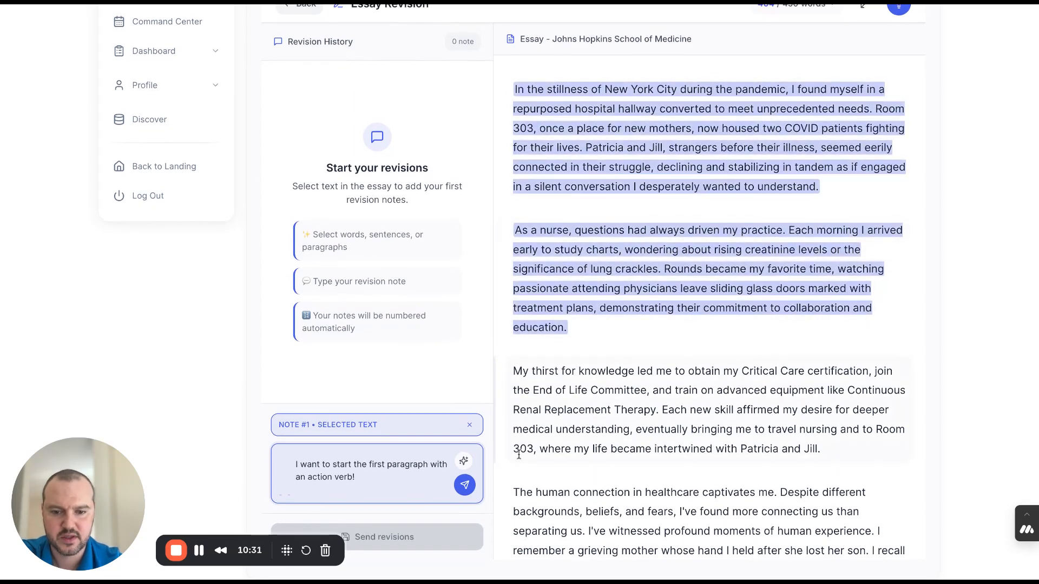
left_click(466, 486)
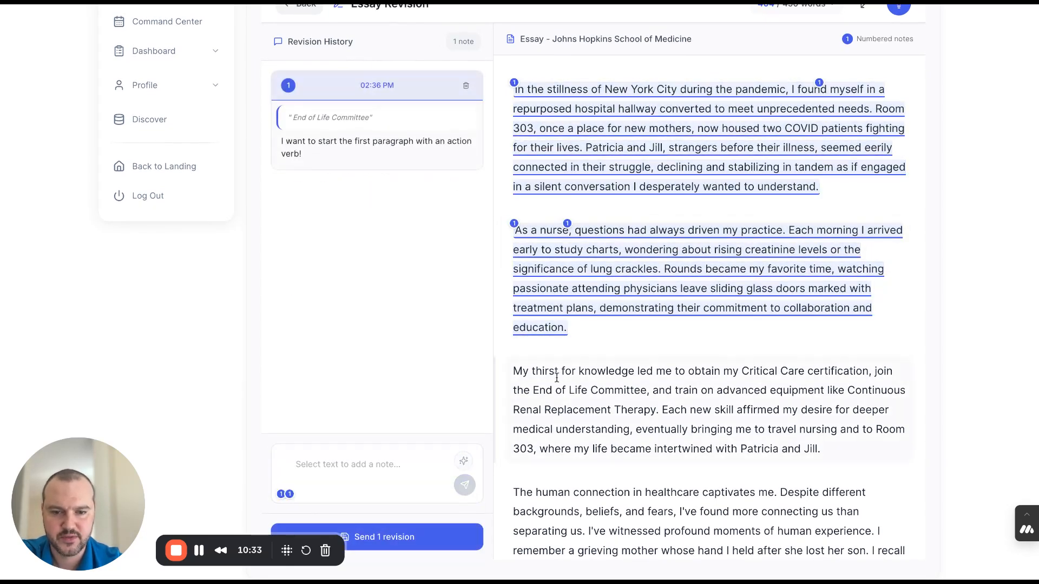
- Select "My thirst for knowledge", write the note "Please add in something that sounds more natural.", and send the revision request
left_click_drag(514, 372, 637, 372)
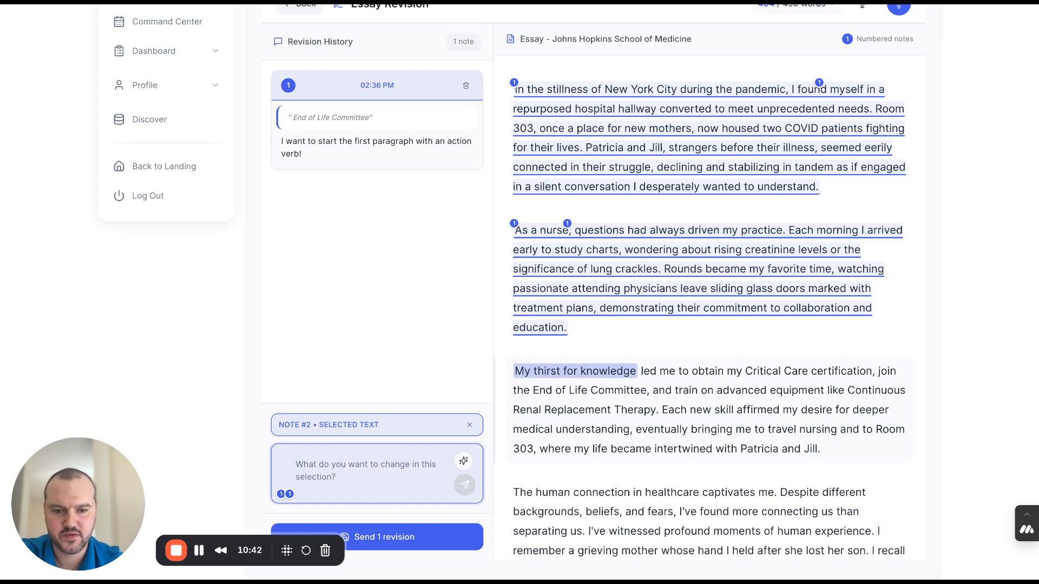
type("Please add in")
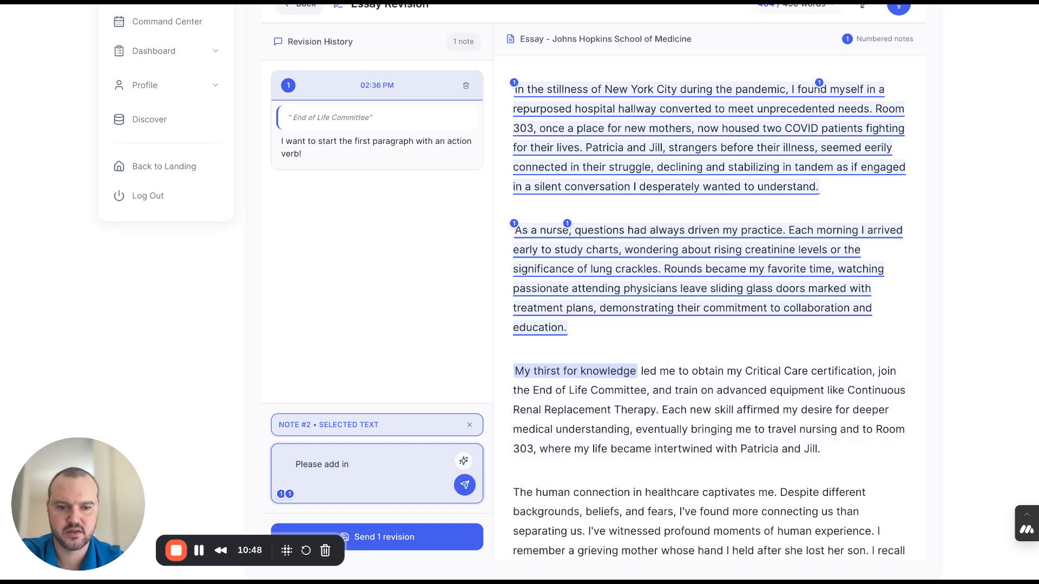
type("something that sounds more school")
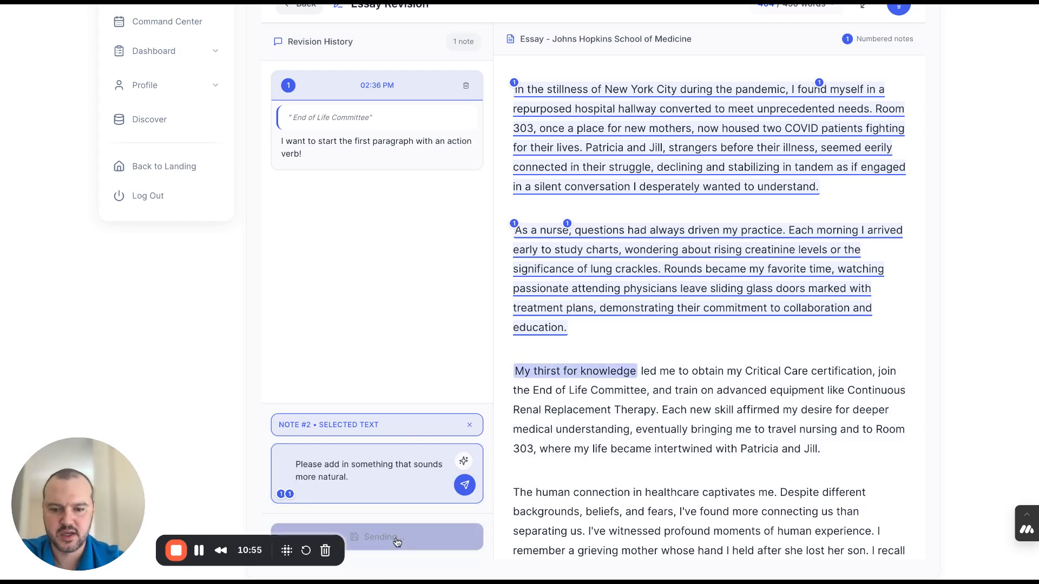
left_click(395, 537)
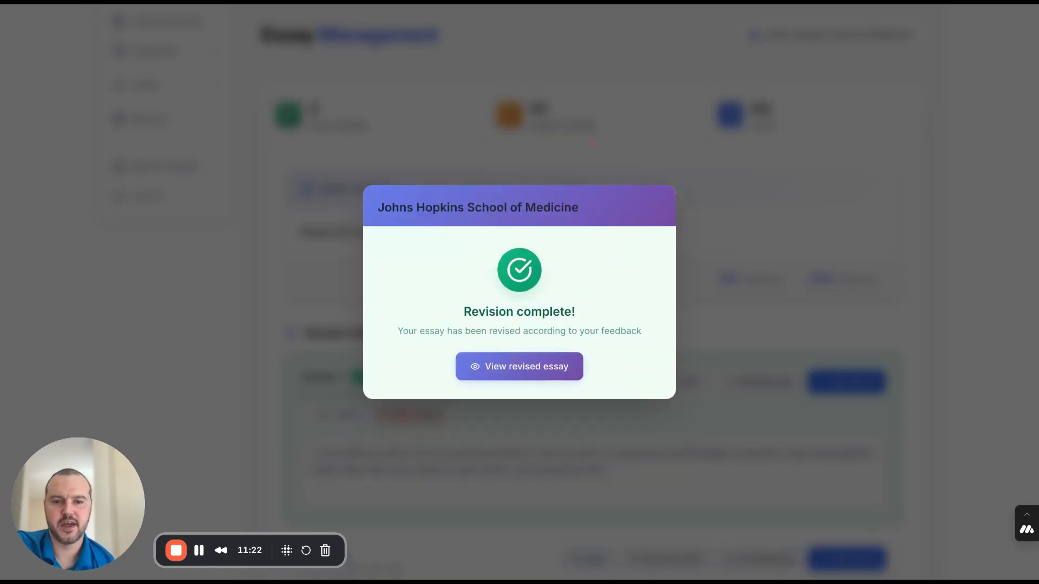
- Open the revised essay, compare the new and old versions through to the end, and continue to the version history
left_click(537, 380)
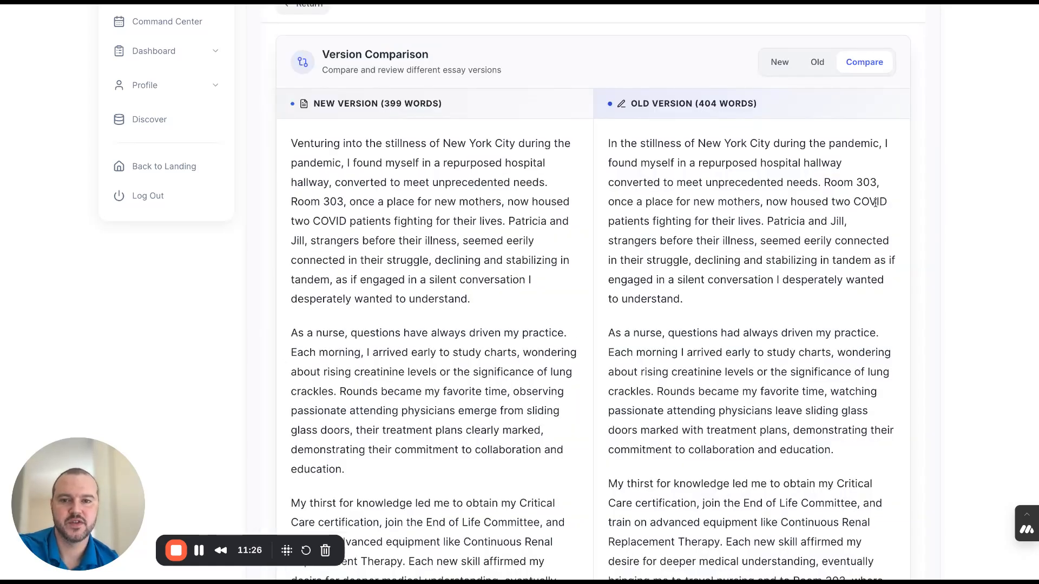
scroll(875, 203, "up", 2)
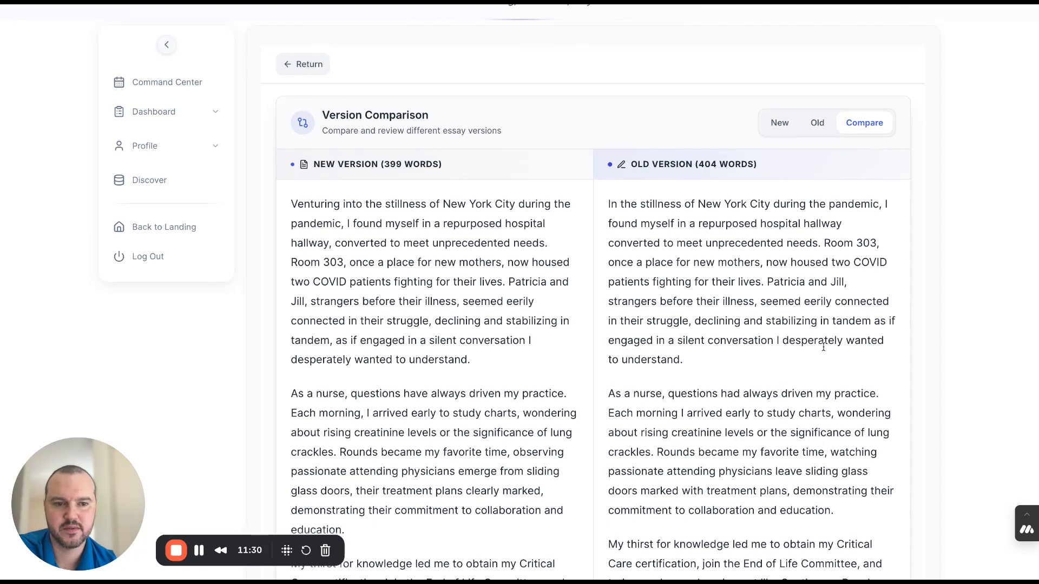
scroll(823, 347, "down", 1)
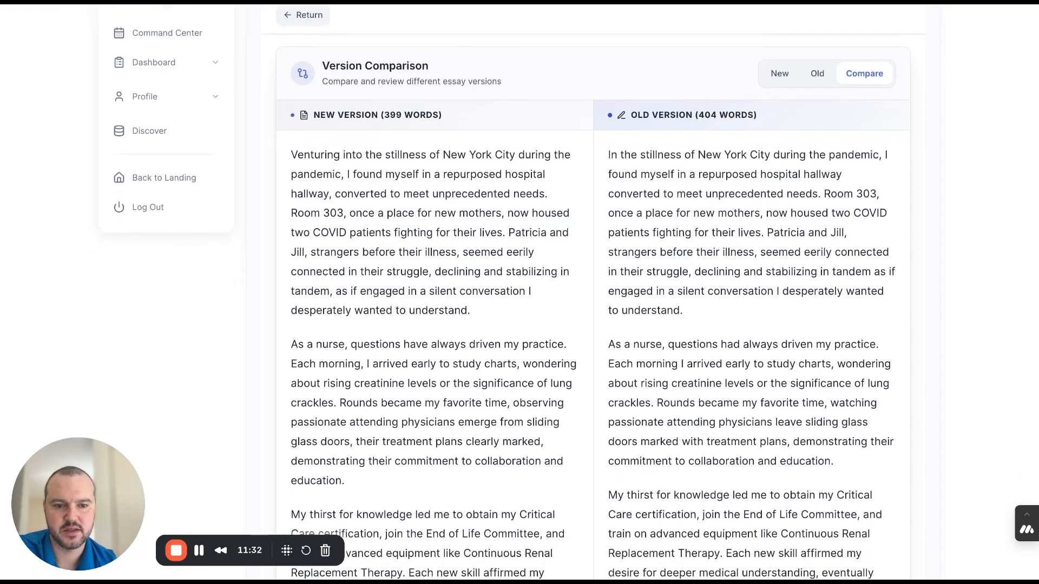
scroll(682, 254, "down", 3)
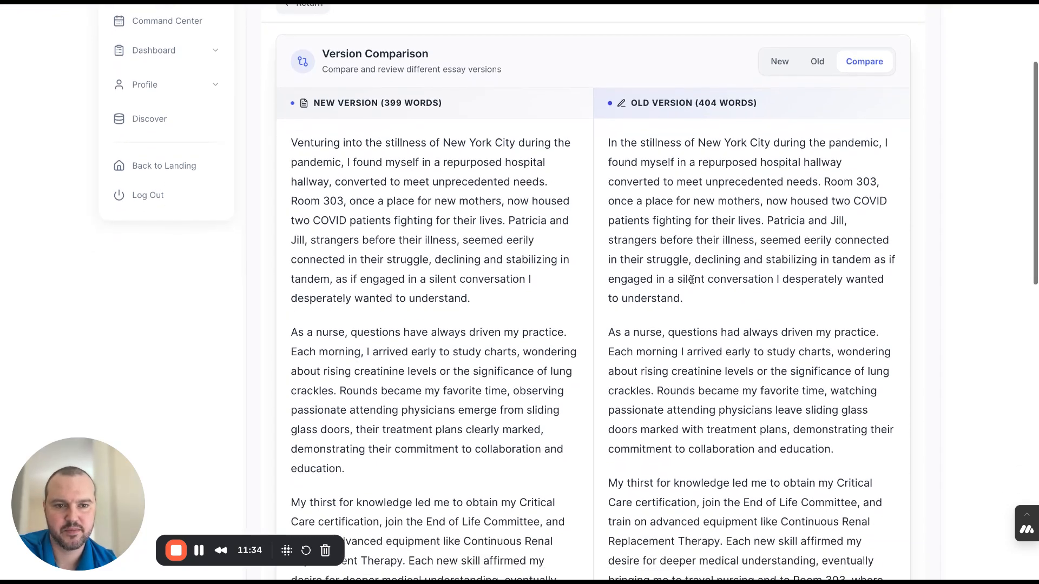
scroll(692, 280, "down", 5)
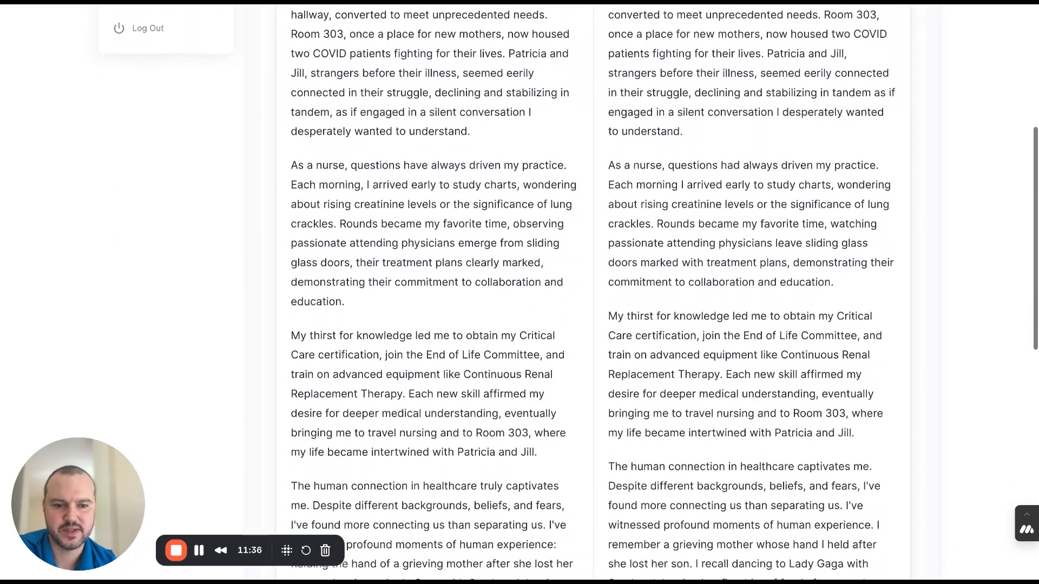
scroll(595, 292, "down", 6)
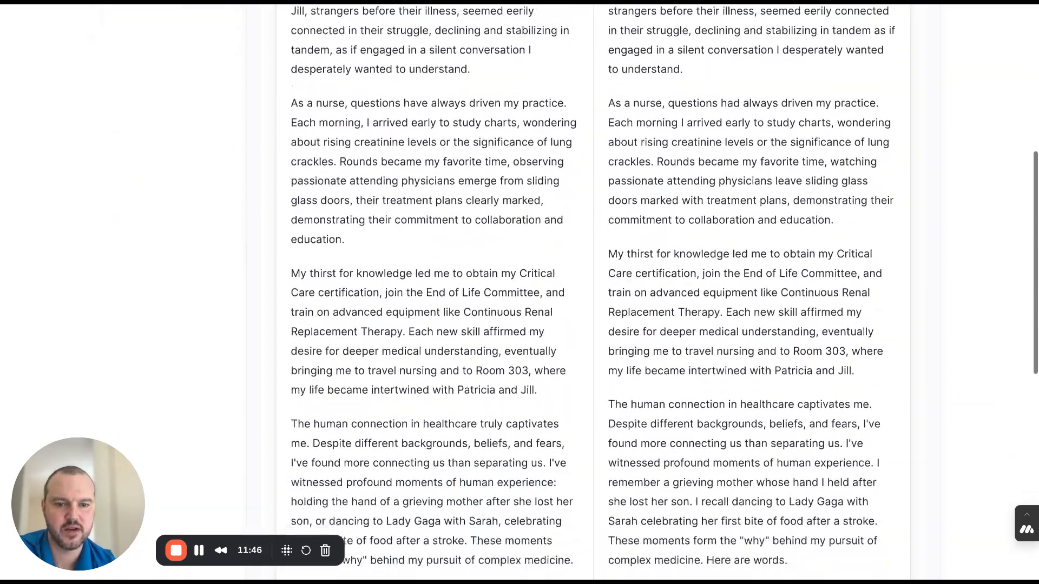
scroll(595, 293, "down", 3)
scroll(888, 536, "down", 8)
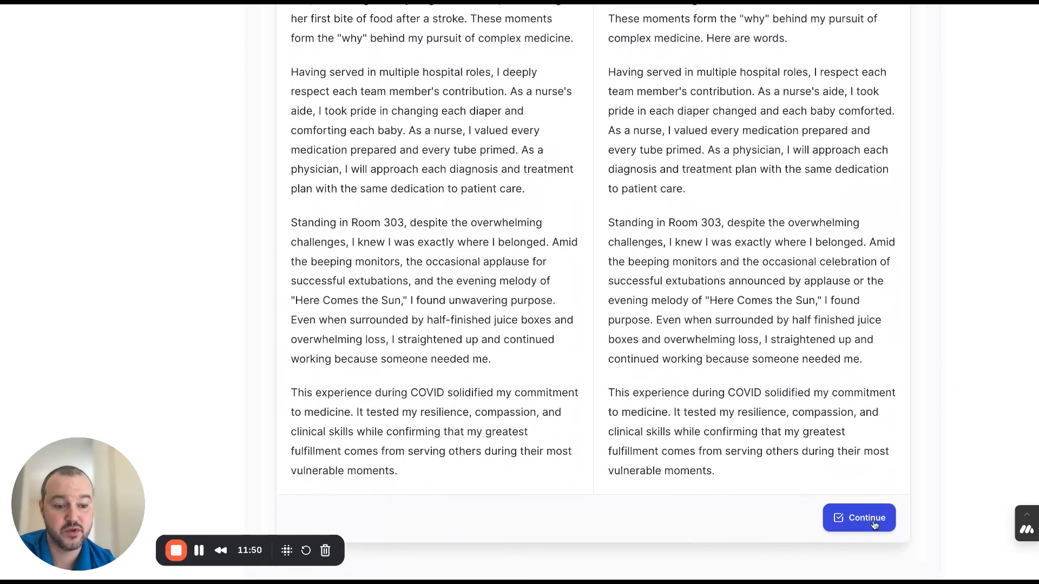
left_click(866, 518)
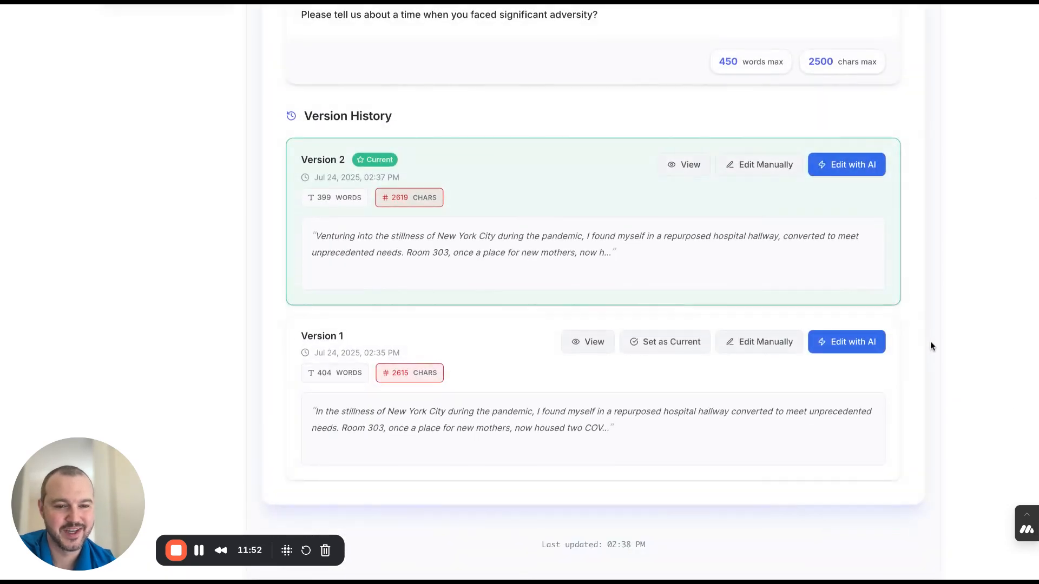
- Return to the Johns Hopkins School of Medicine essay list and review its deadline, progression and essay statuses
scroll(940, 176, "up", 3)
scroll(940, 179, "up", 4)
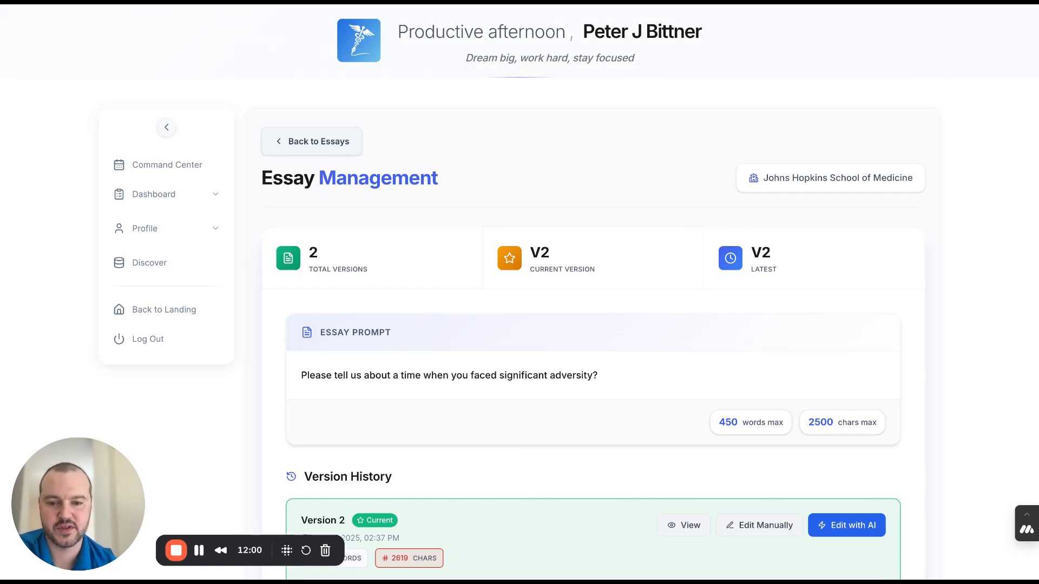
left_click(319, 142)
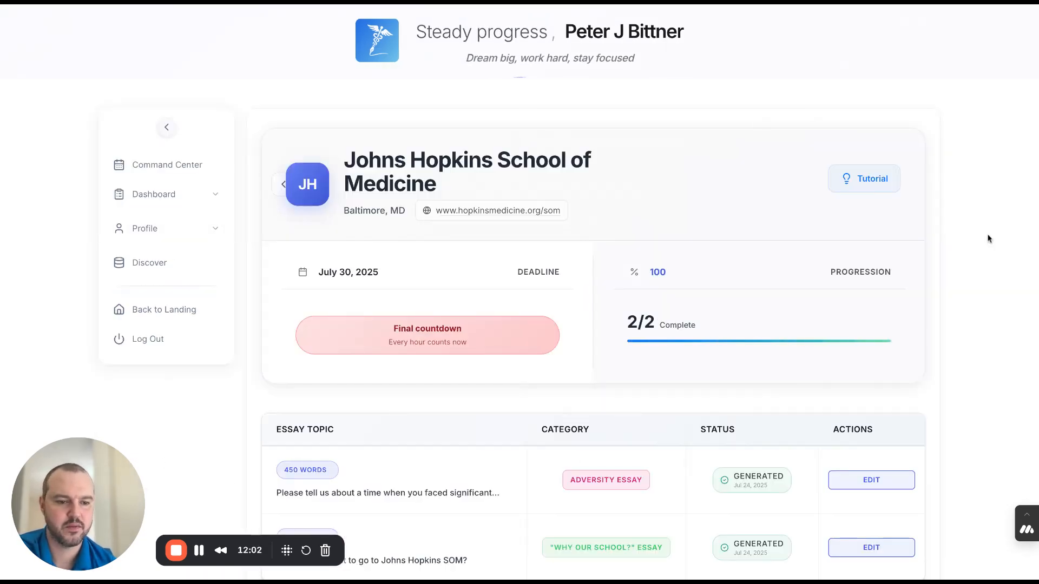
scroll(988, 238, "down", 2)
scroll(989, 239, "up", 2)
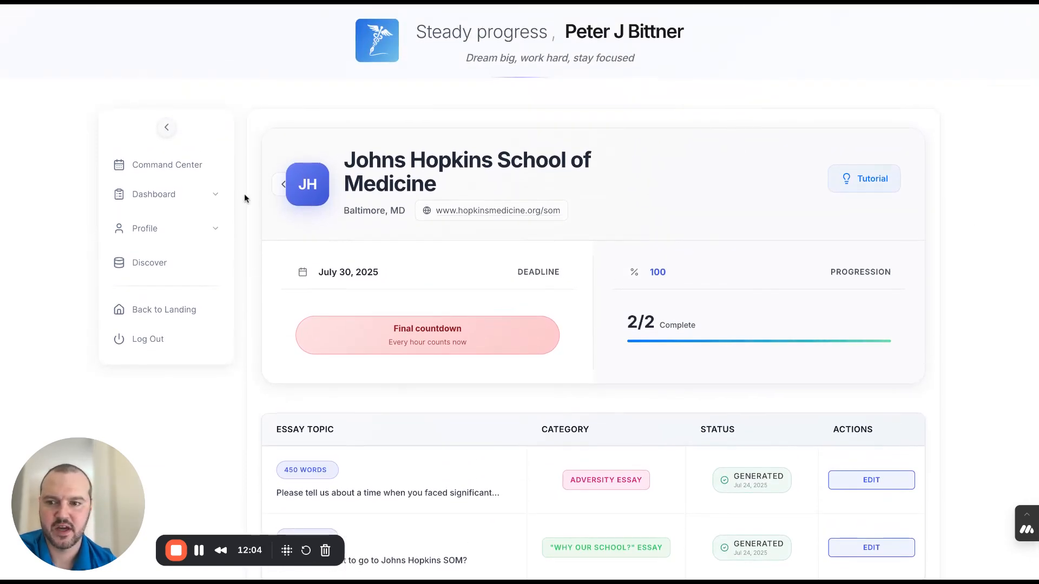
- Open the Command Center and examine the application overview, including the deadlines and essay progress of the Priority Focus schools
left_click(168, 164)
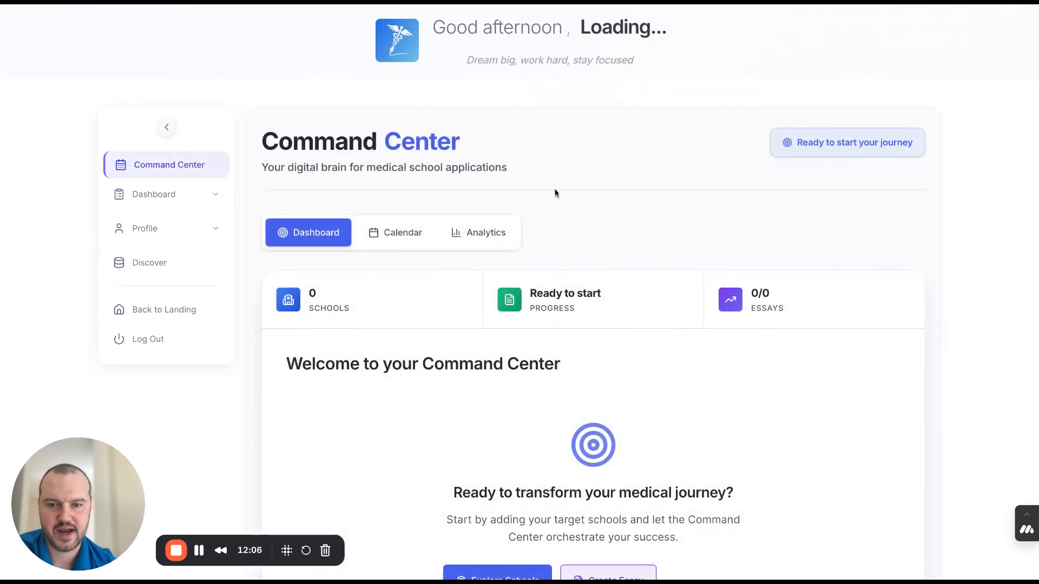
scroll(615, 214, "down", 1)
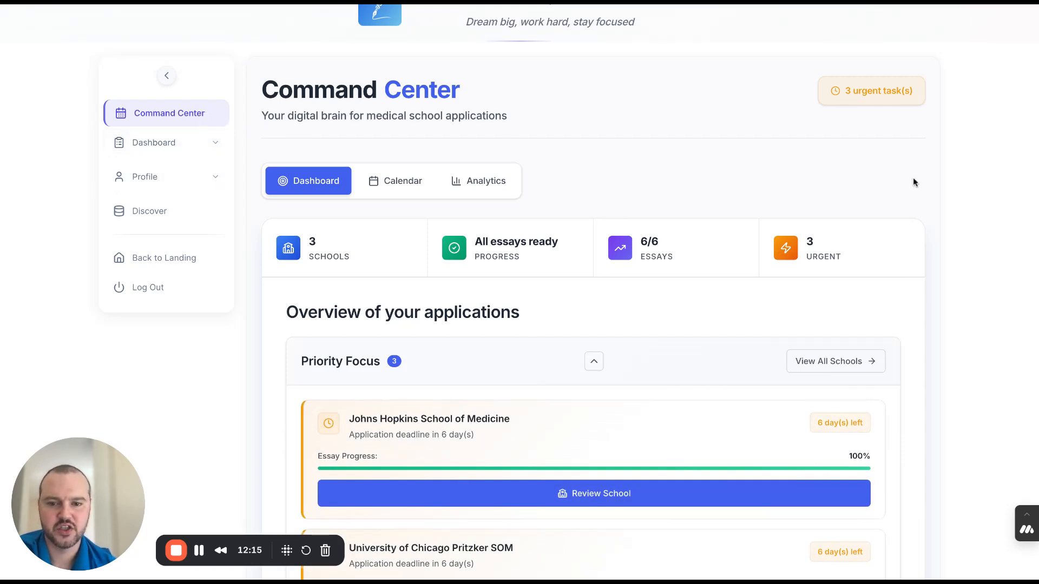
scroll(913, 177, "down", 3)
scroll(861, 315, "down", 3)
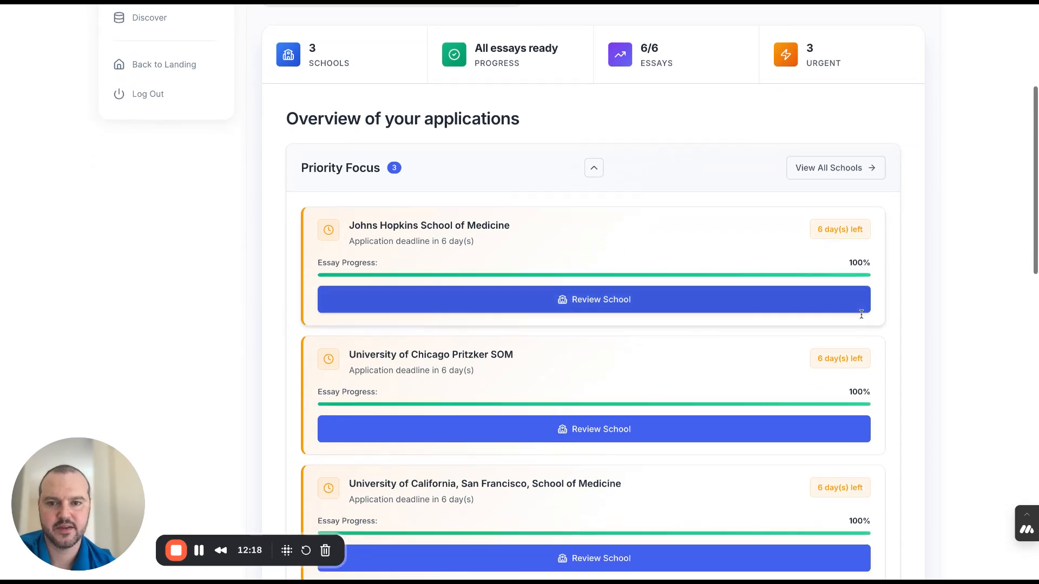
scroll(862, 315, "up", 1)
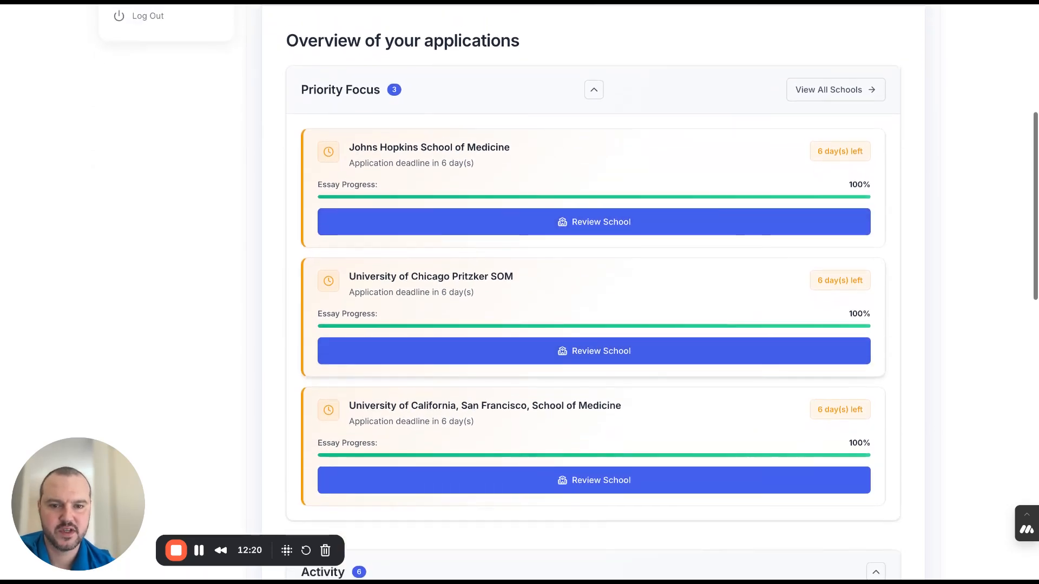
scroll(805, 353, "up", 4)
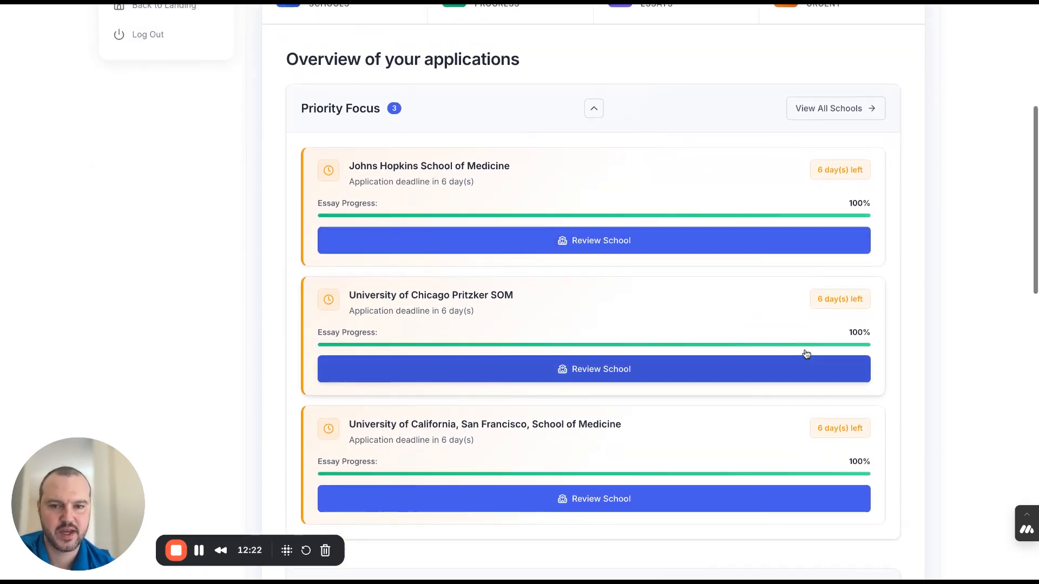
scroll(806, 355, "down", 3)
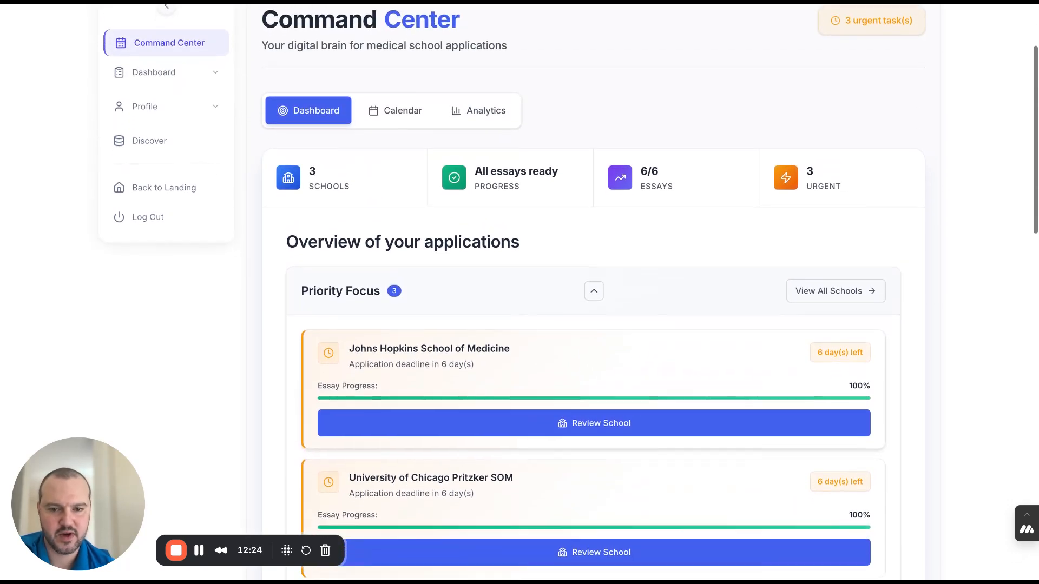
scroll(594, 292, "down", 1)
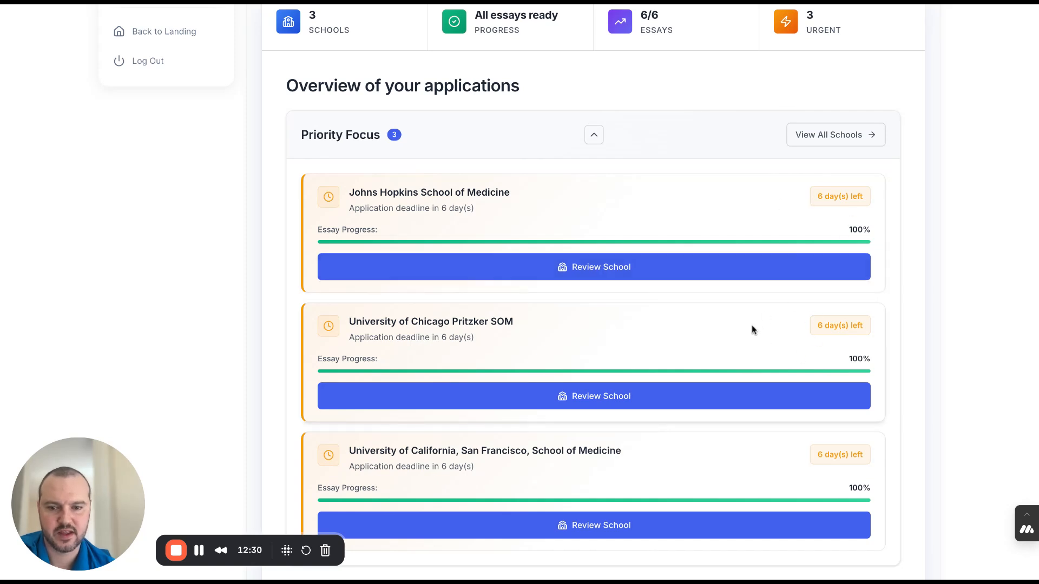
scroll(756, 323, "down", 1)
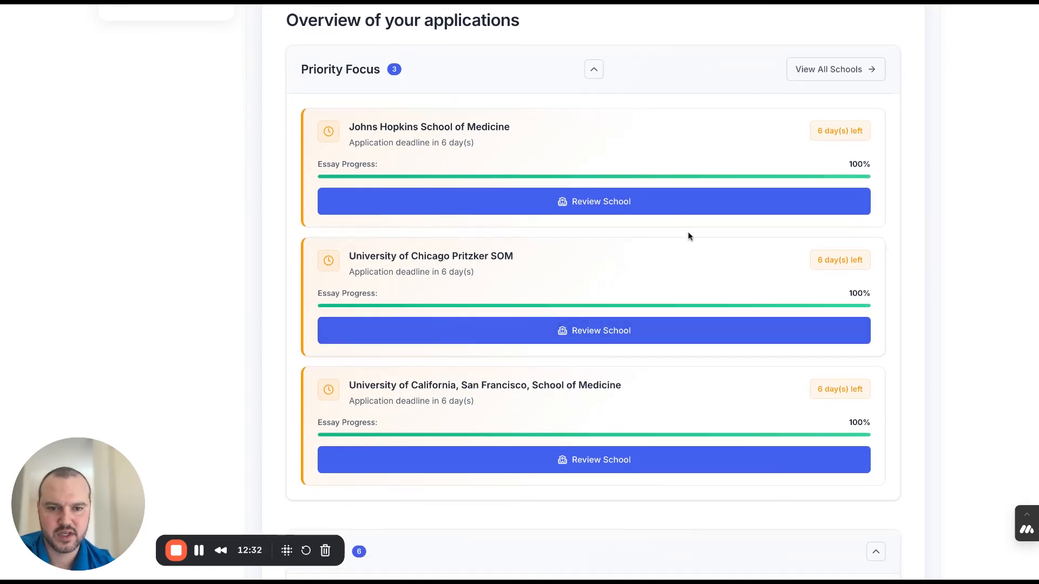
- Review the University of Chicago Pritzker SOM essay list from Priority Focus and return to the Command Center
left_click(640, 331)
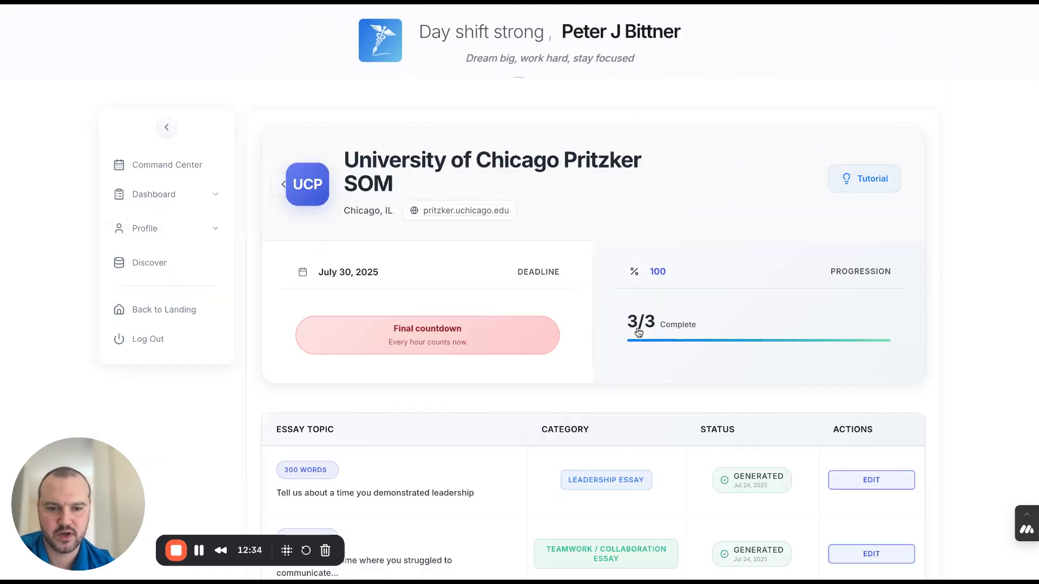
scroll(639, 332, "down", 3)
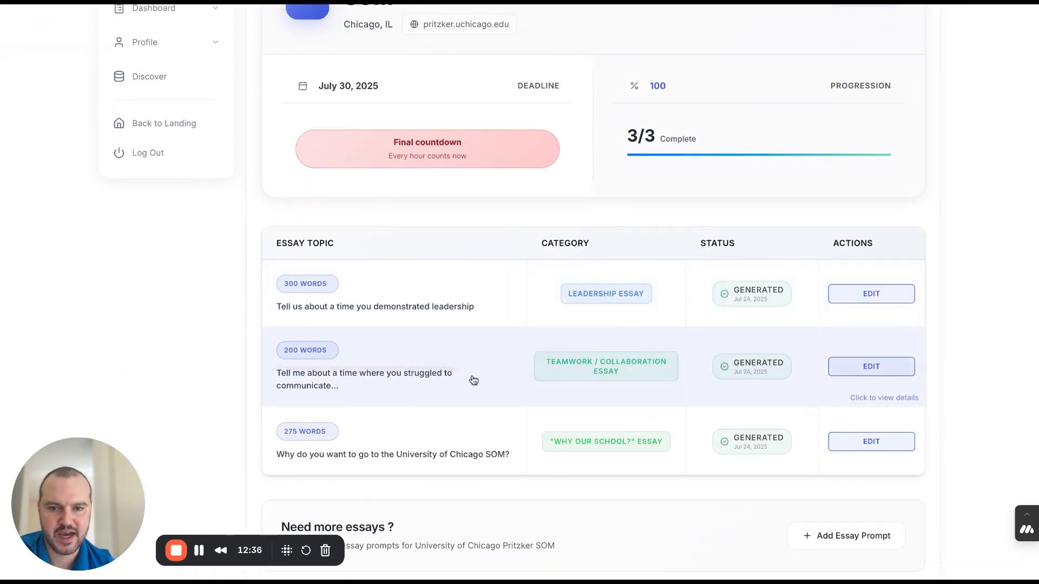
scroll(524, 367, "up", 3)
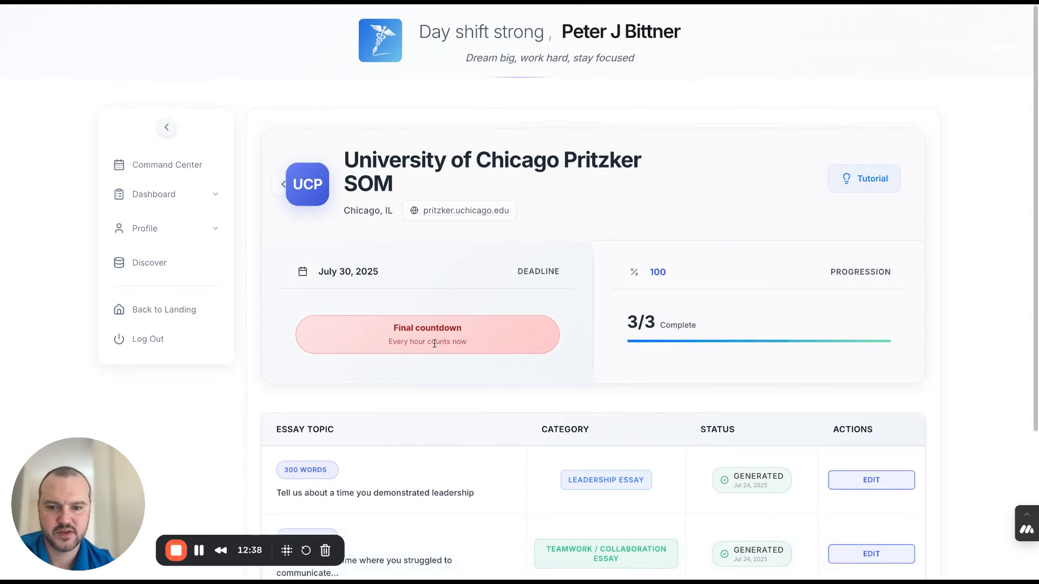
left_click(284, 187)
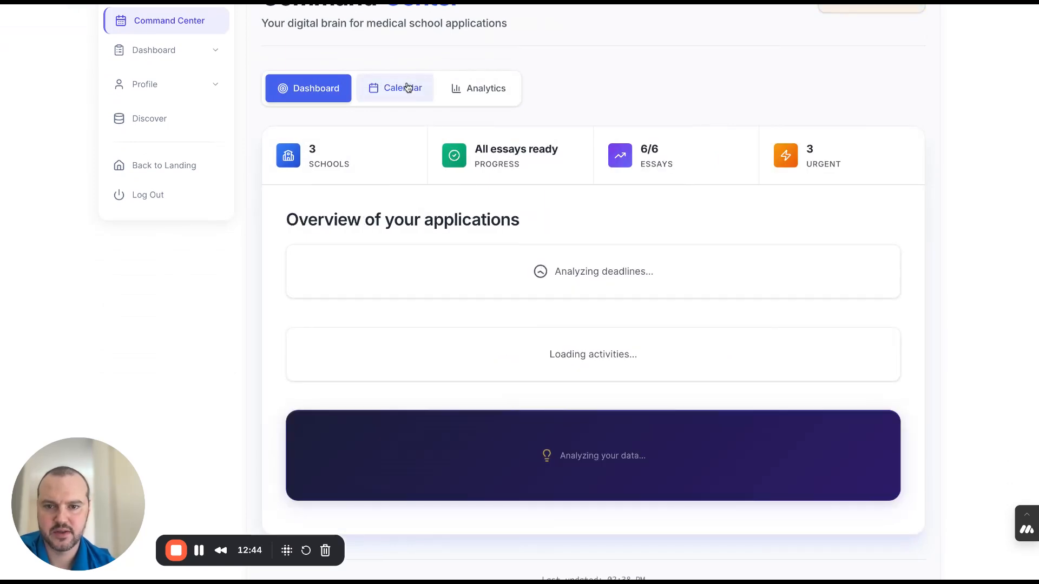
- Open the Command Center's Smart Calendar and show the deadline details for July 31, 2025
left_click(400, 88)
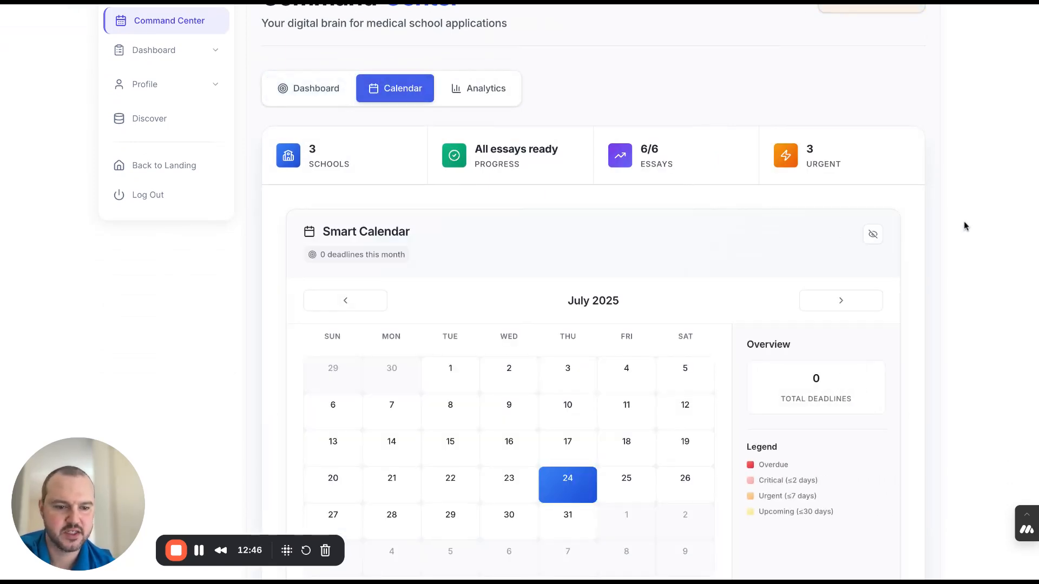
scroll(967, 226, "down", 3)
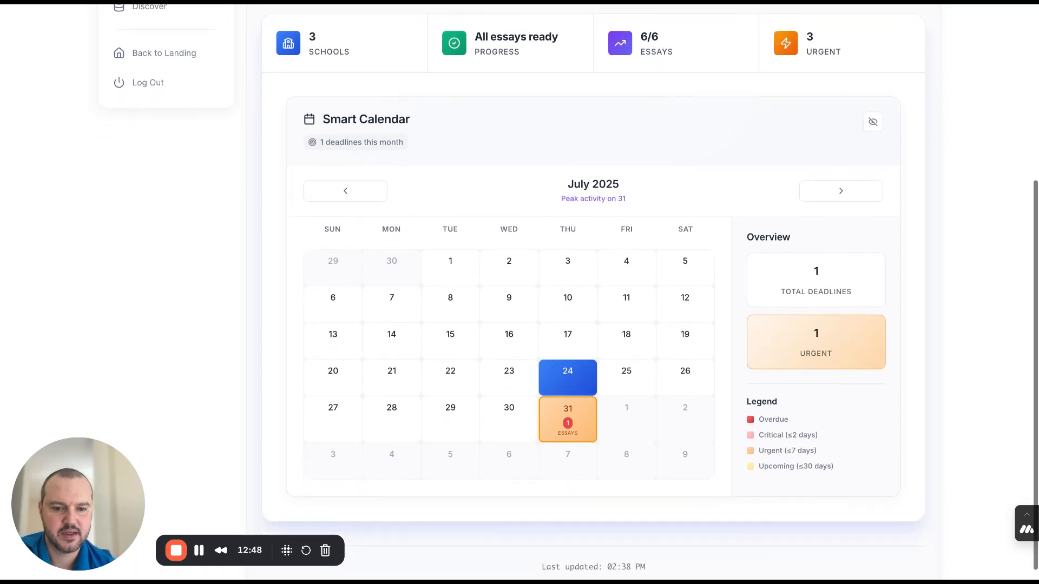
scroll(712, 280, "up", 2)
scroll(712, 281, "down", 1)
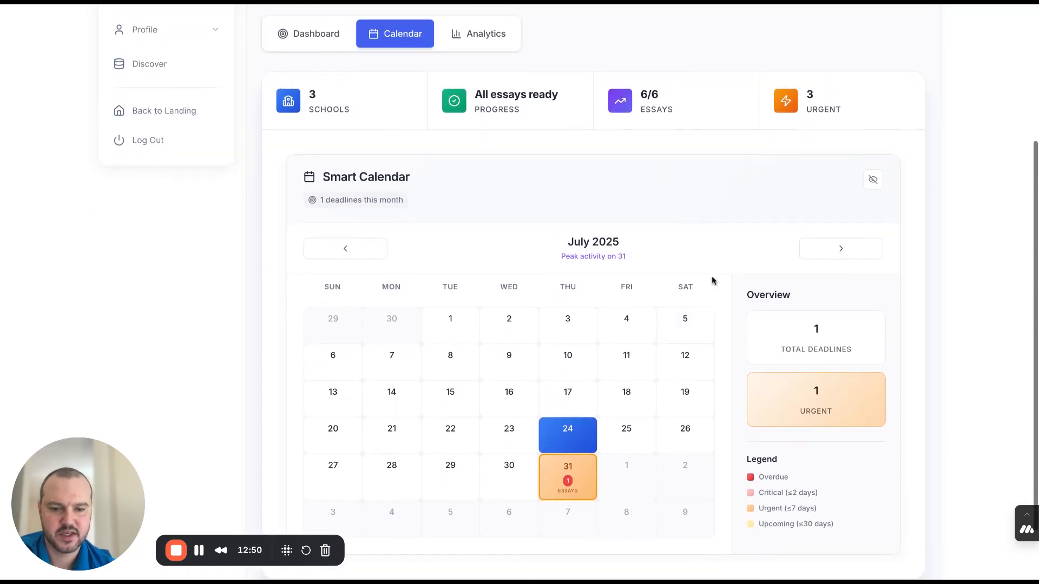
left_click(589, 445)
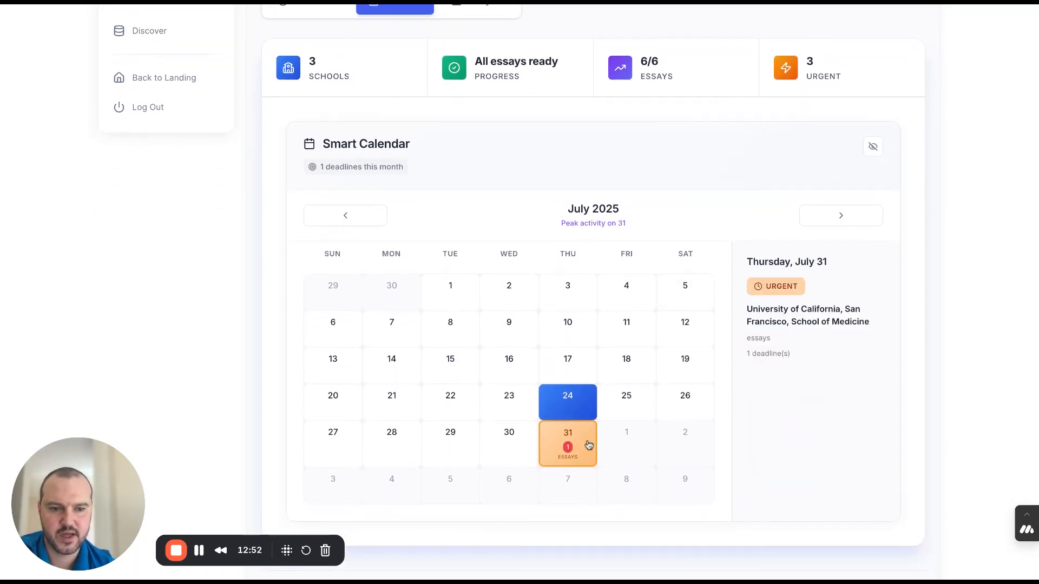
scroll(823, 351, "down", 2)
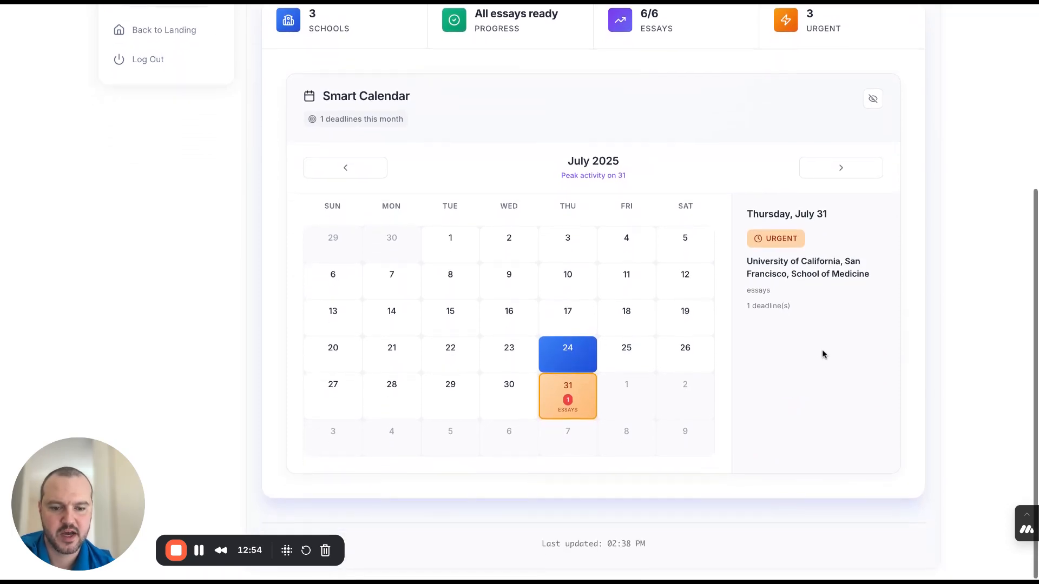
- Check August 2025 in the Smart Calendar and return to July 2025
scroll(823, 352, "up", 2)
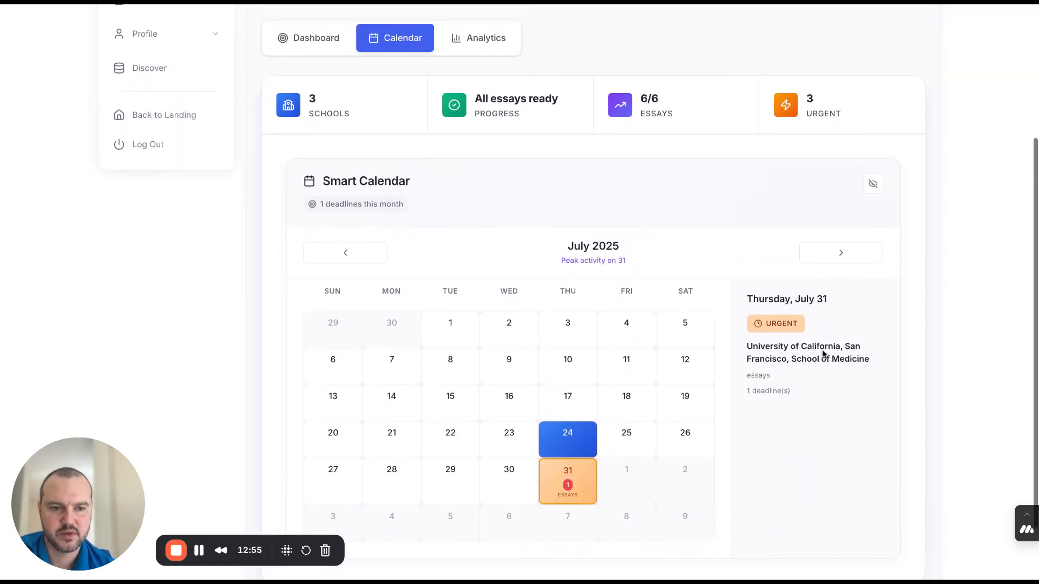
left_click(838, 260)
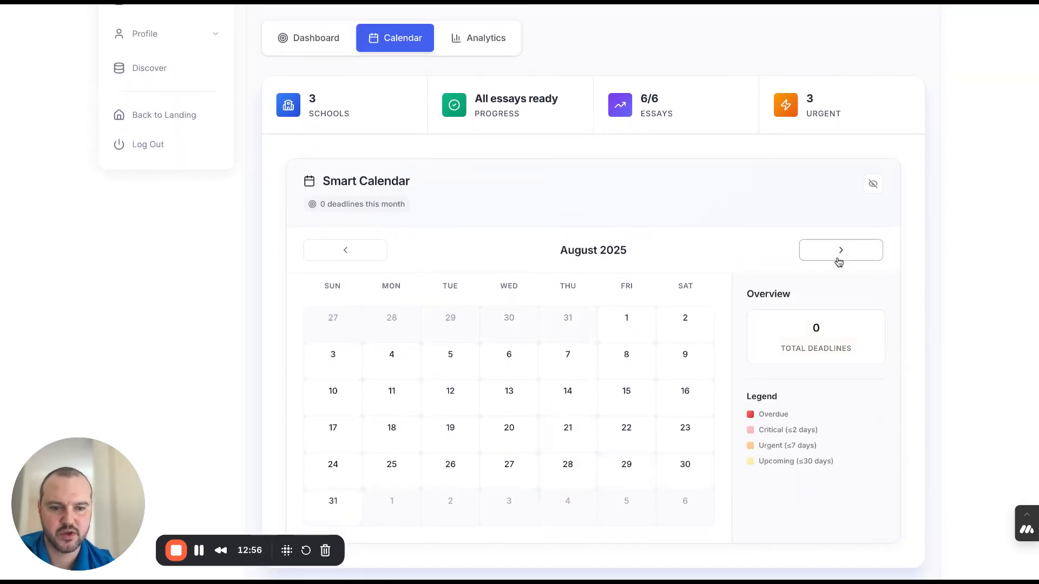
left_click(353, 249)
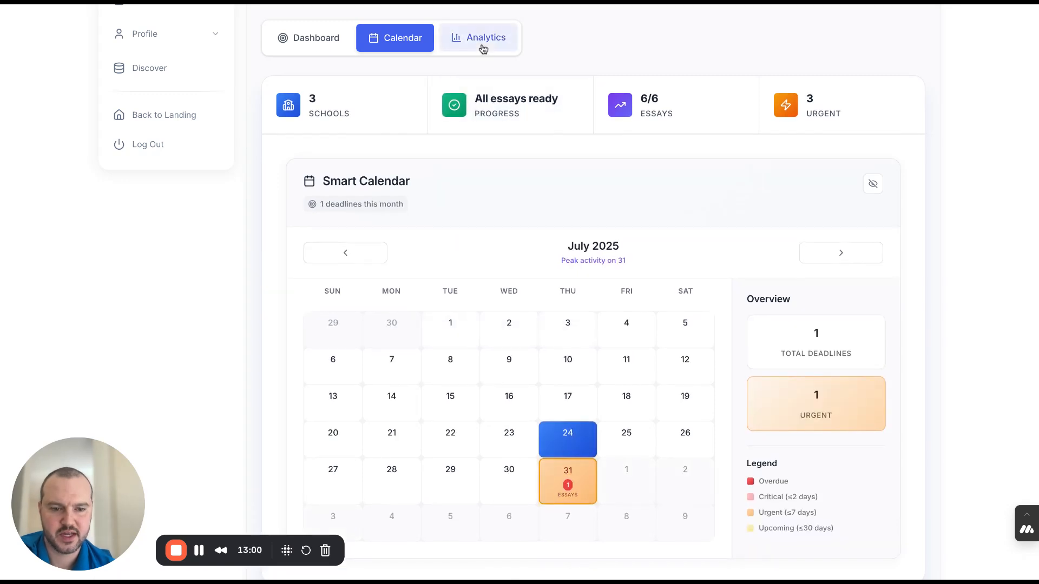
- Open the Command Center's analytics and examine the activity streak, peak hour, favorite day and 30-day activity overview
left_click(482, 48)
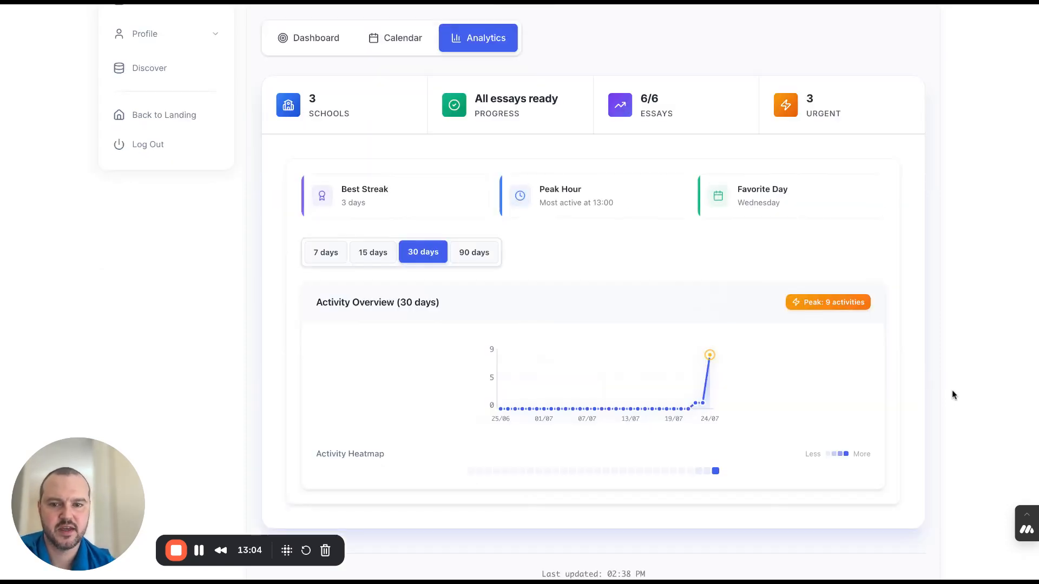
scroll(954, 396, "down", 2)
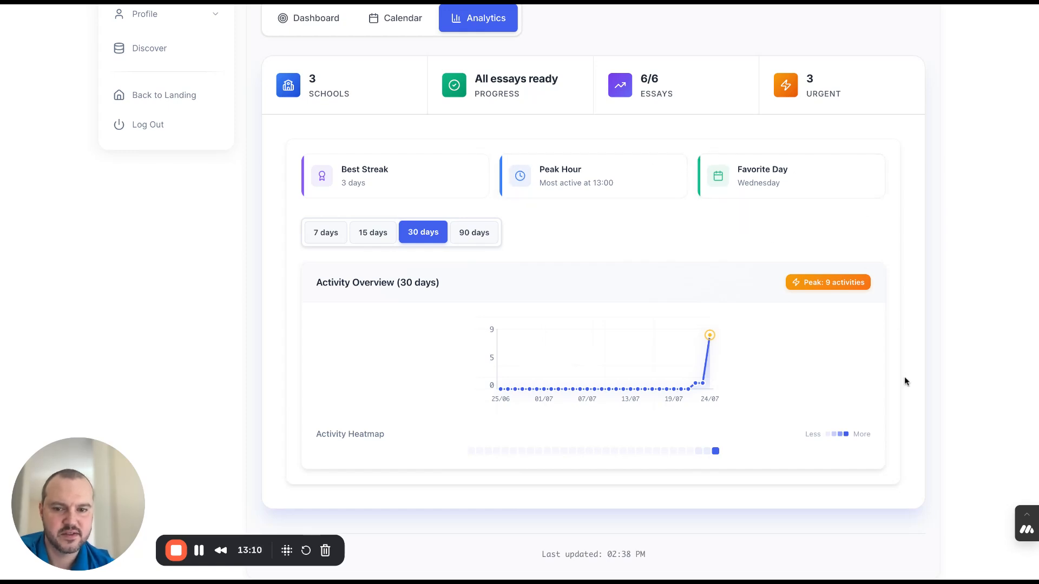
scroll(905, 376, "up", 2)
scroll(905, 376, "up", 1)
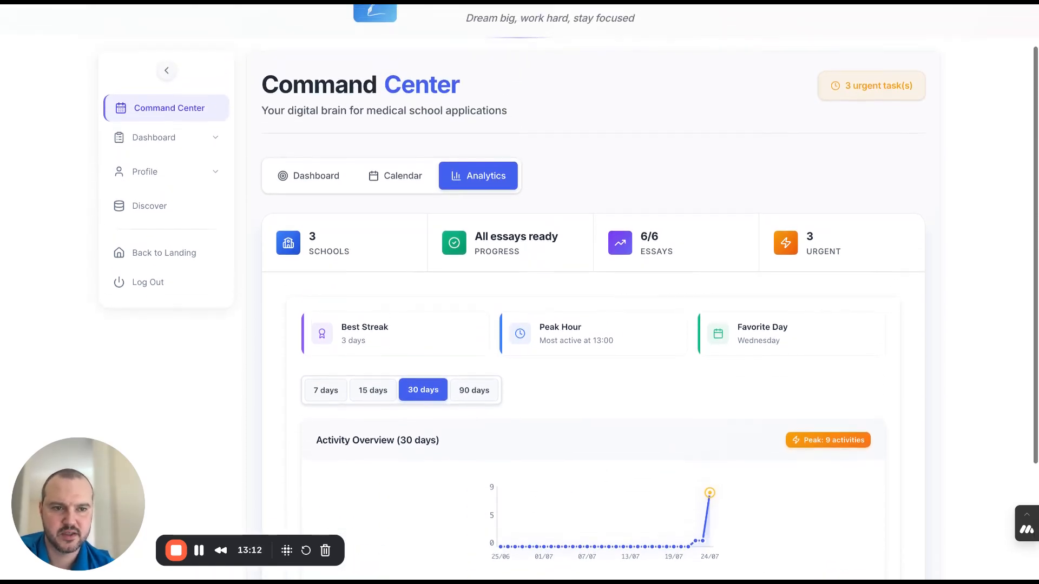
- Show the Smart Calendar once more and return to the Command Center's application overview
left_click(395, 176)
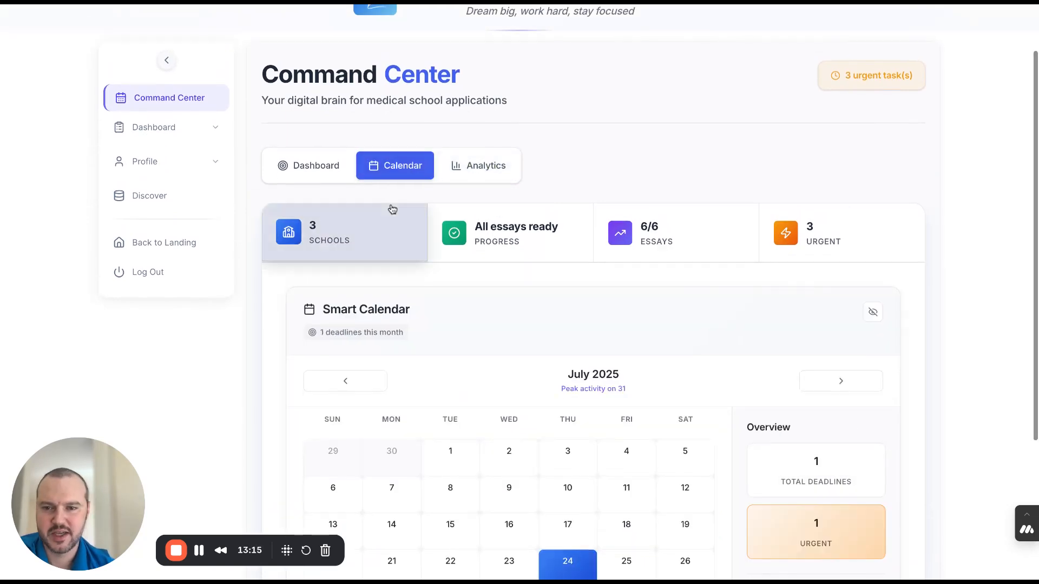
scroll(323, 235, "up", 1)
left_click(323, 235)
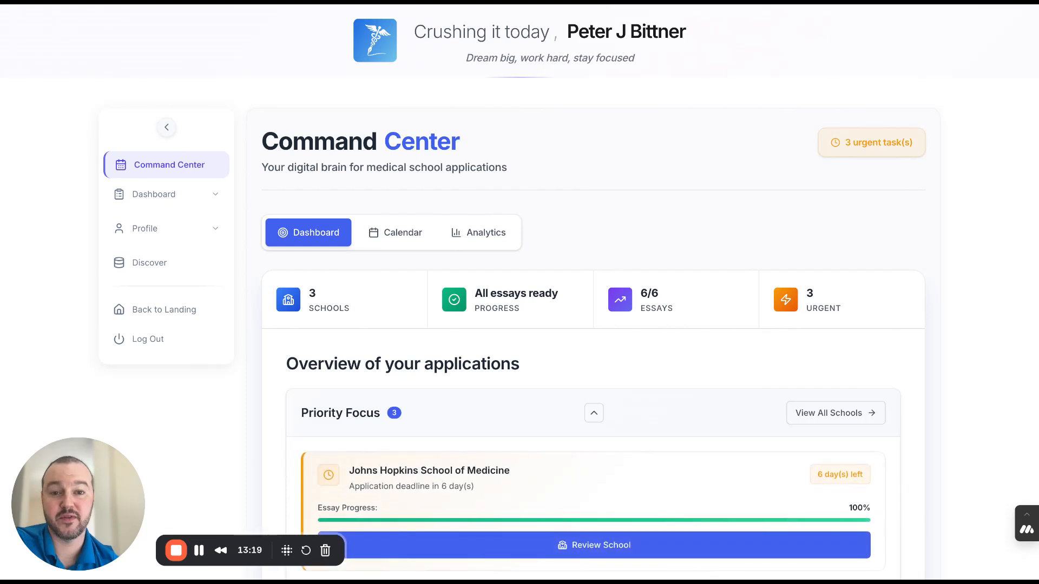
left_click(167, 130)
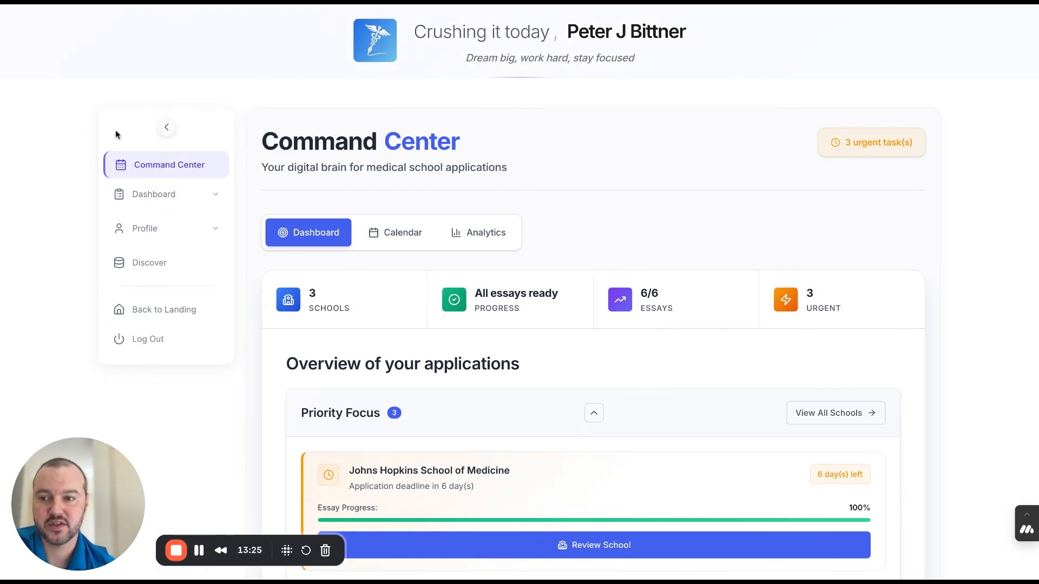
- Go back to the landing page and review its features, four-step process and pricing plans from Freemium to All-Access
left_click(140, 309)
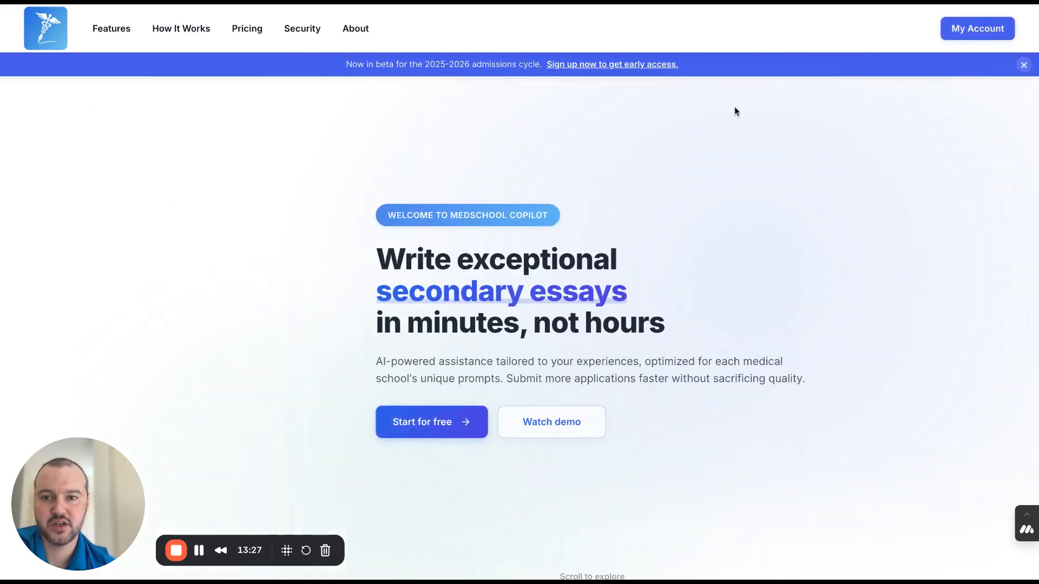
scroll(735, 108, "down", 8)
scroll(757, 162, "down", 3)
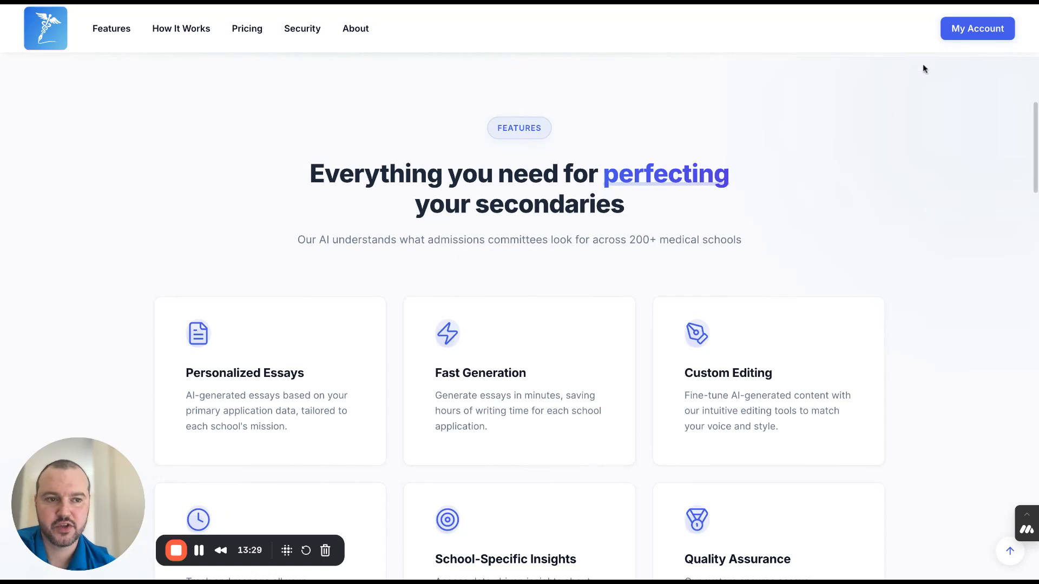
scroll(845, 264, "down", 8)
scroll(879, 389, "down", 5)
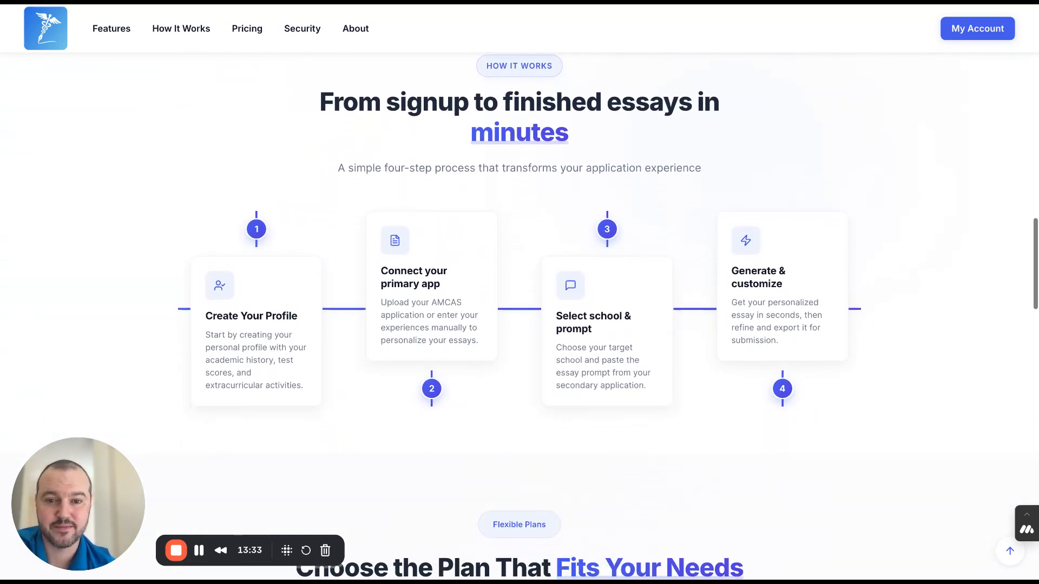
scroll(879, 390, "down", 8)
scroll(520, 324, "down", 5)
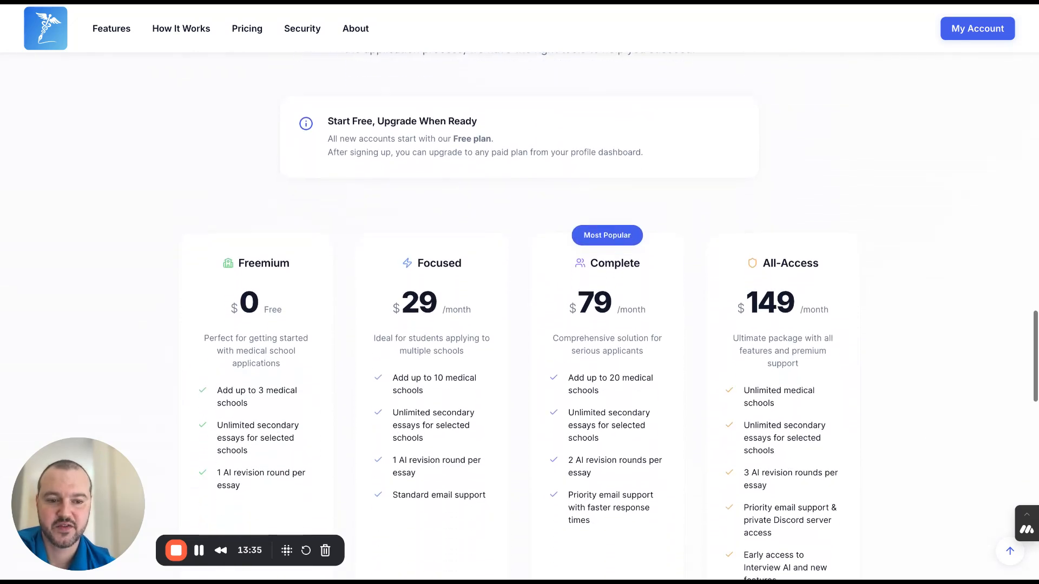
scroll(520, 324, "down", 1)
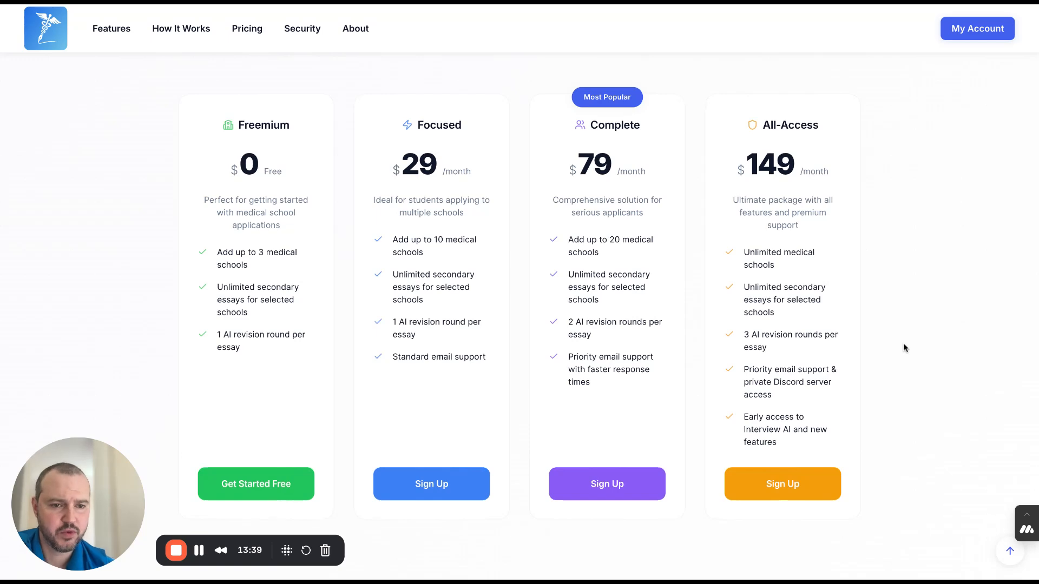
scroll(905, 348, "down", 7)
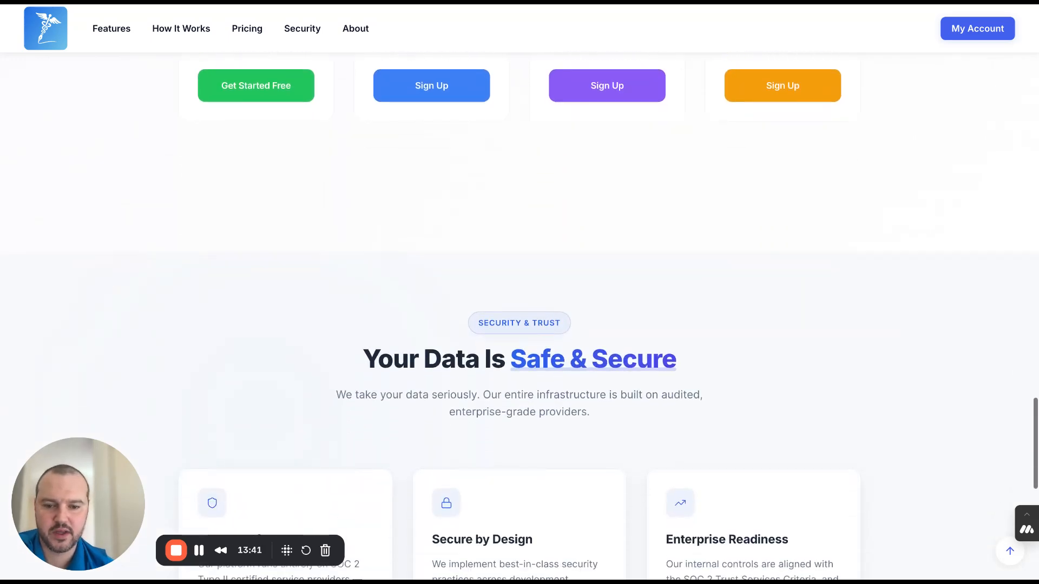
- Examine the landing page's security and transparency information and the support contact in the footer, ending at the welcome section
scroll(519, 292, "down", 10)
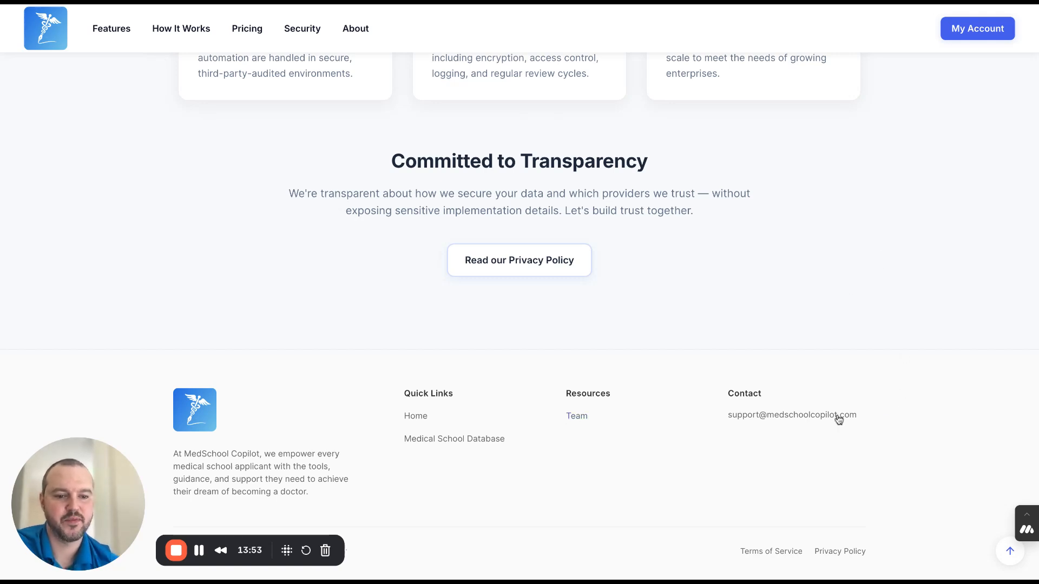
left_click_drag(839, 420, 730, 417)
left_click(742, 455)
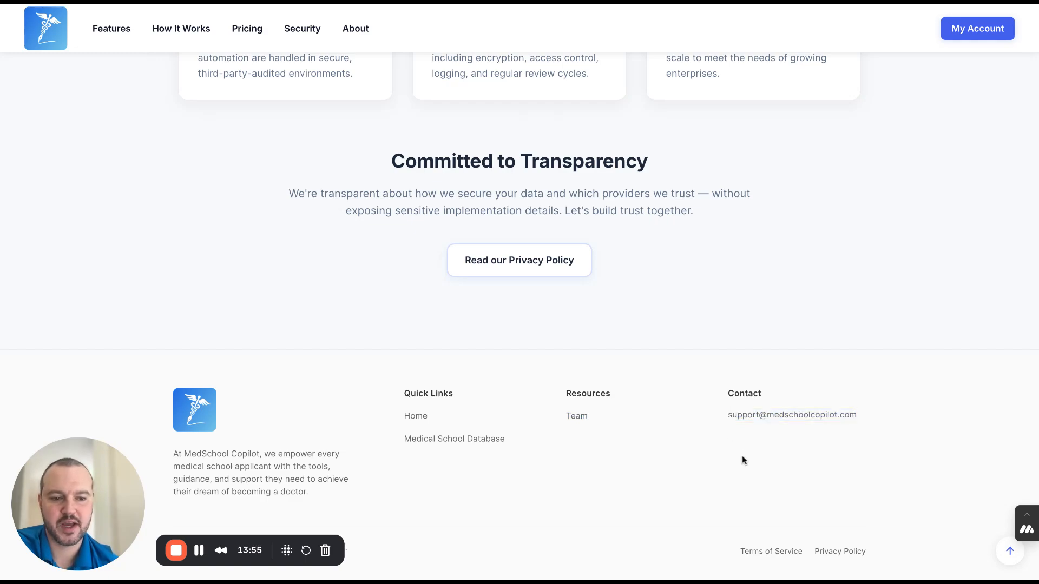
scroll(887, 241, "up", 20)
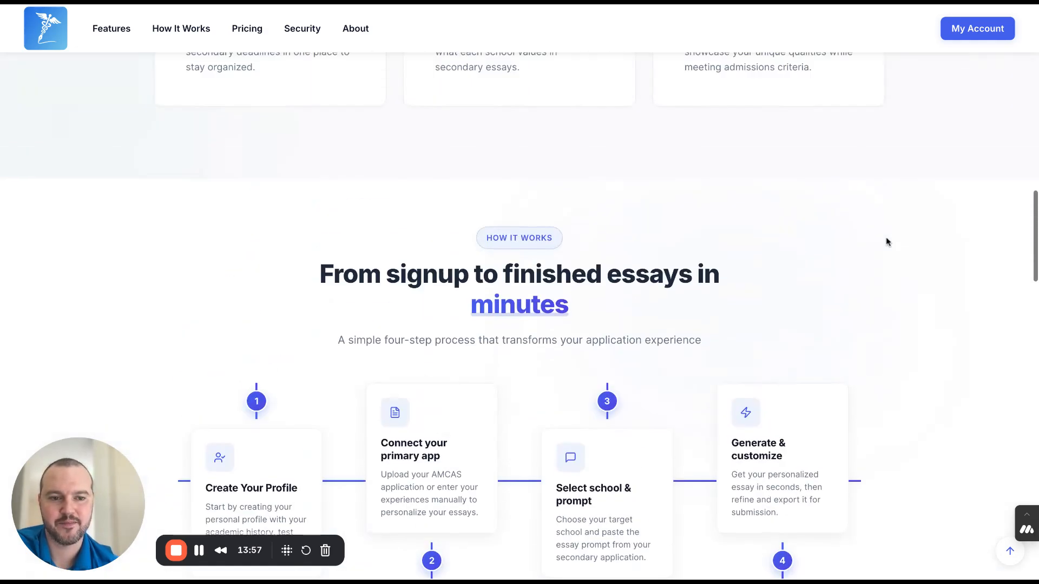
scroll(886, 242, "up", 5)
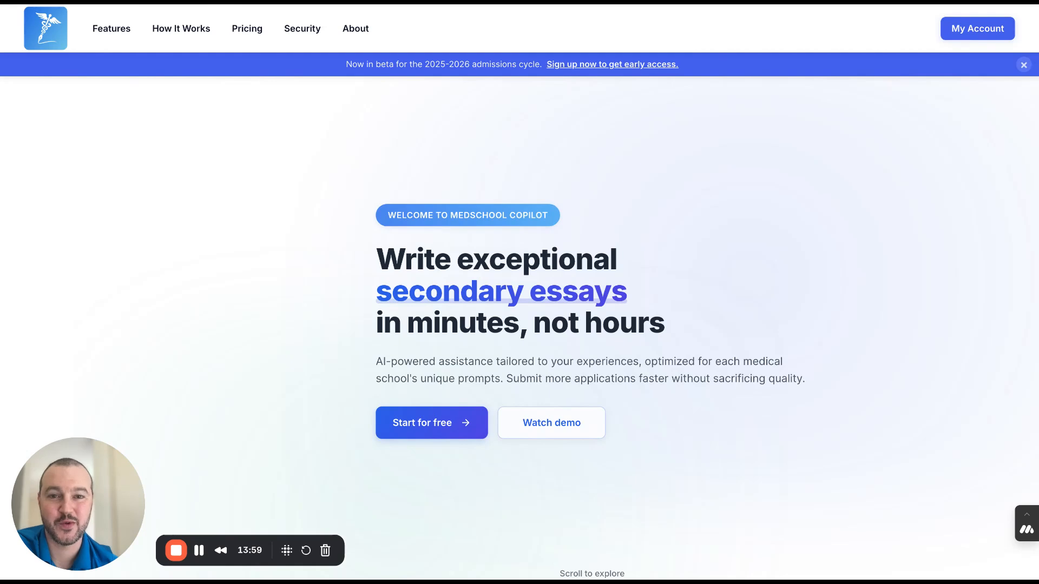